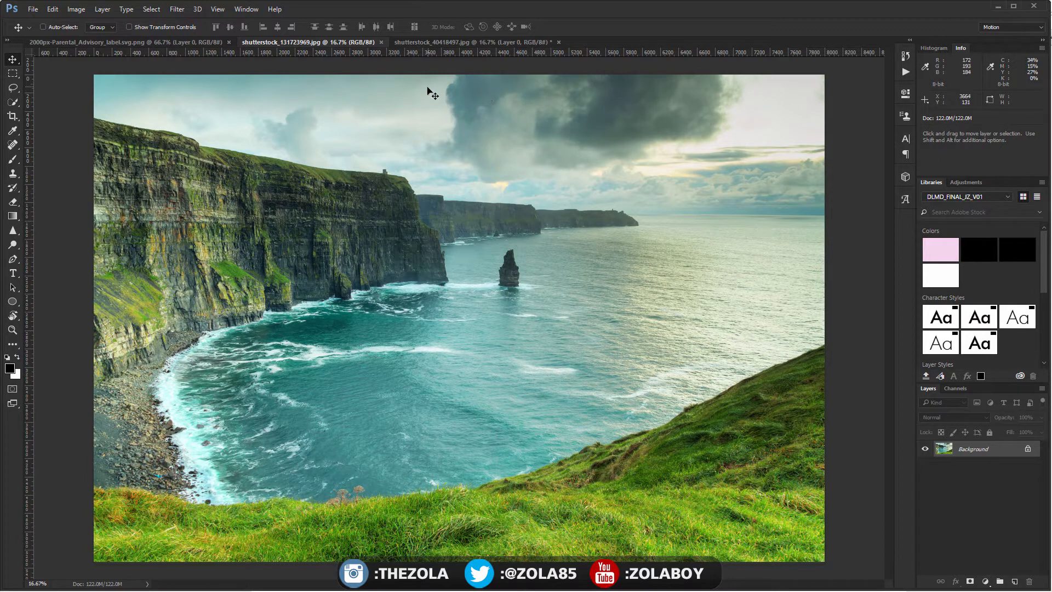
Check the program's release version in its About information and close it.
left_click(275, 9)
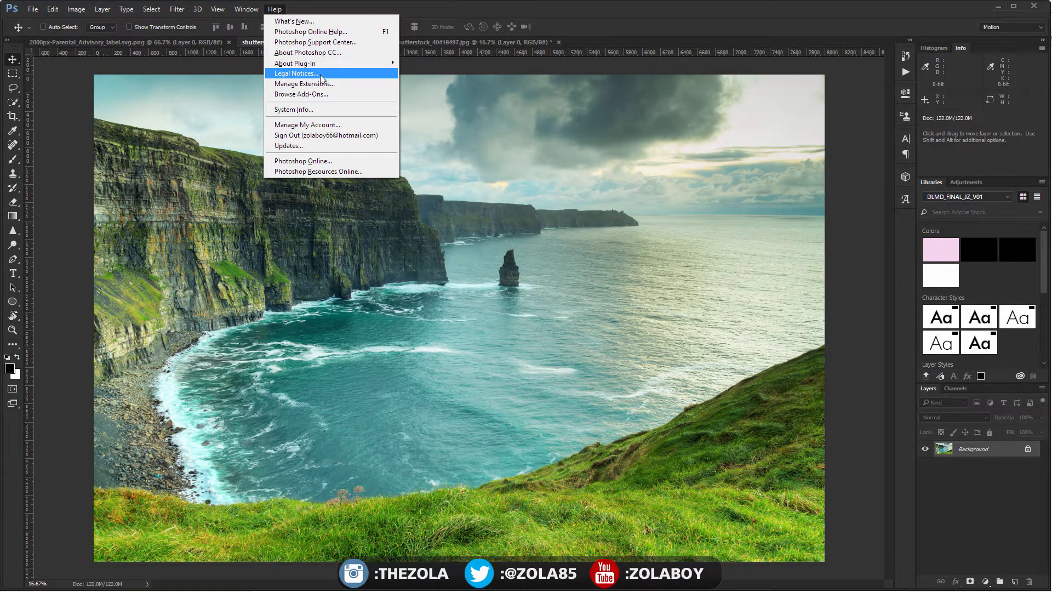
left_click(346, 51)
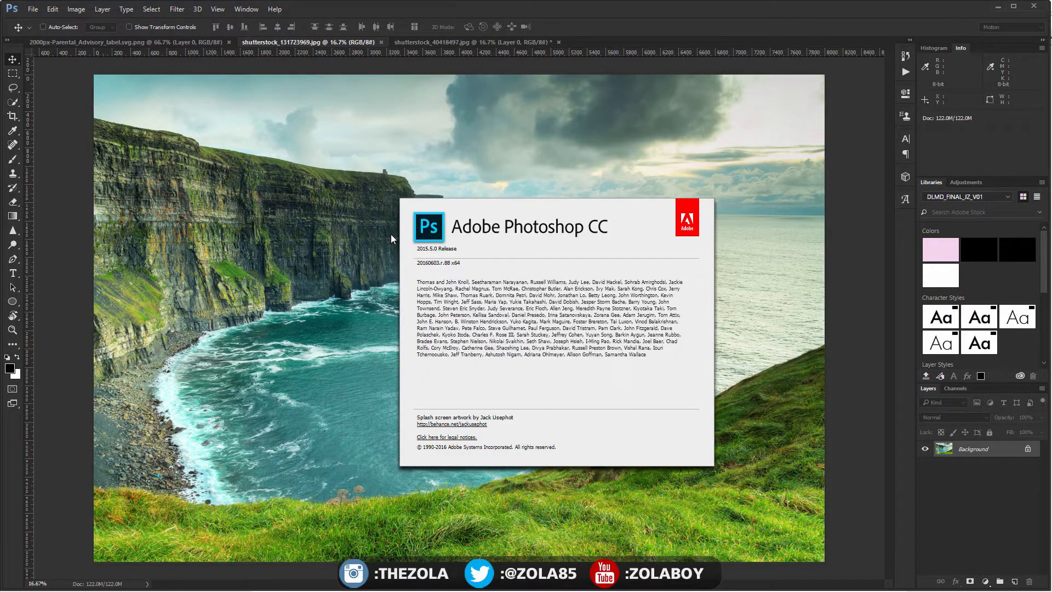
left_click(853, 211)
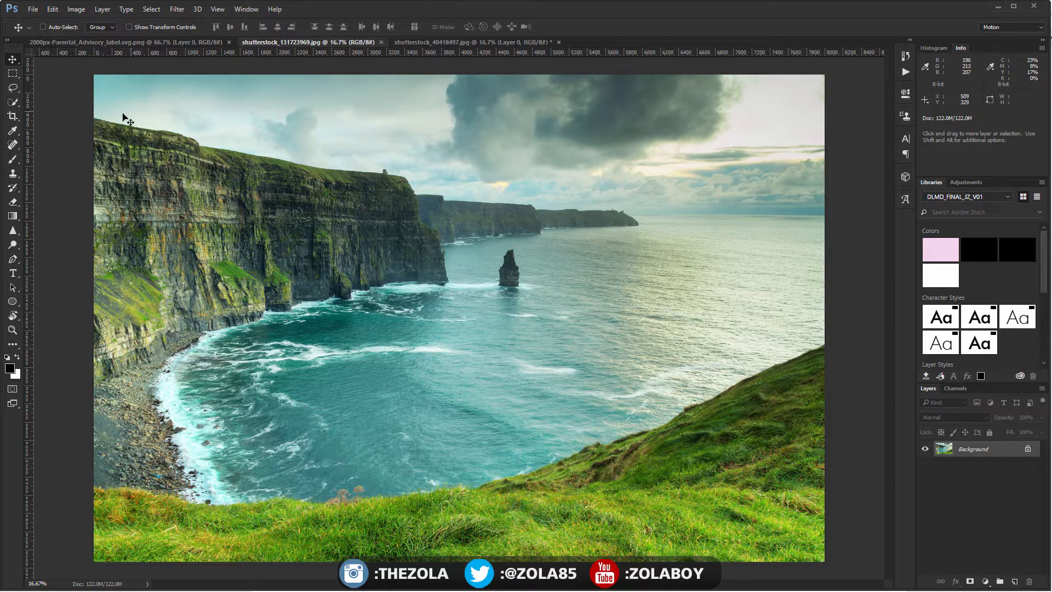
Remove the sea stack from the water with a loose Lasso selection and a content-aware fill, and clear the selection.
key("m")
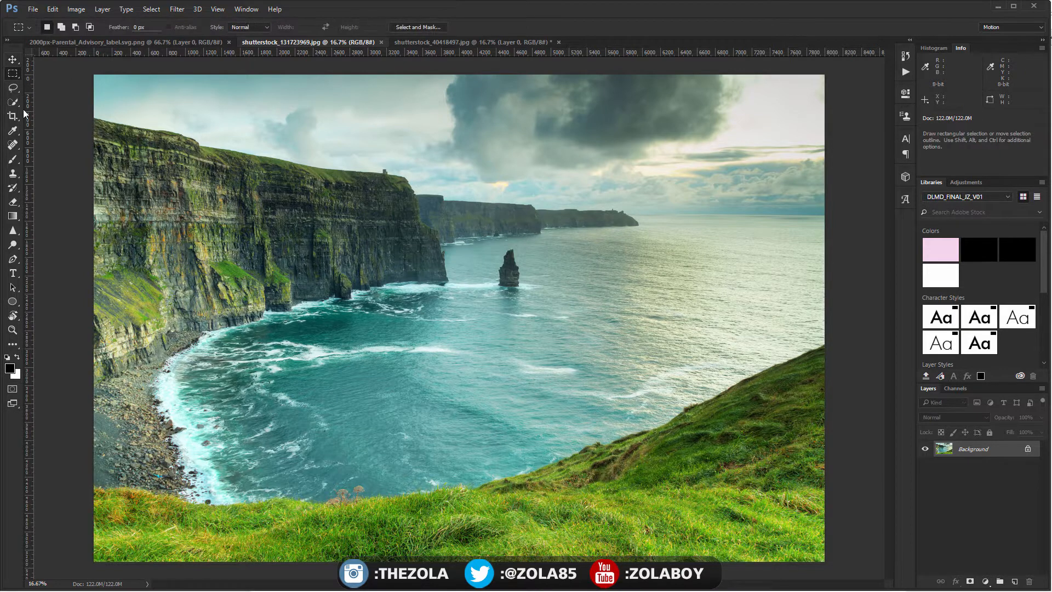
left_click(13, 115)
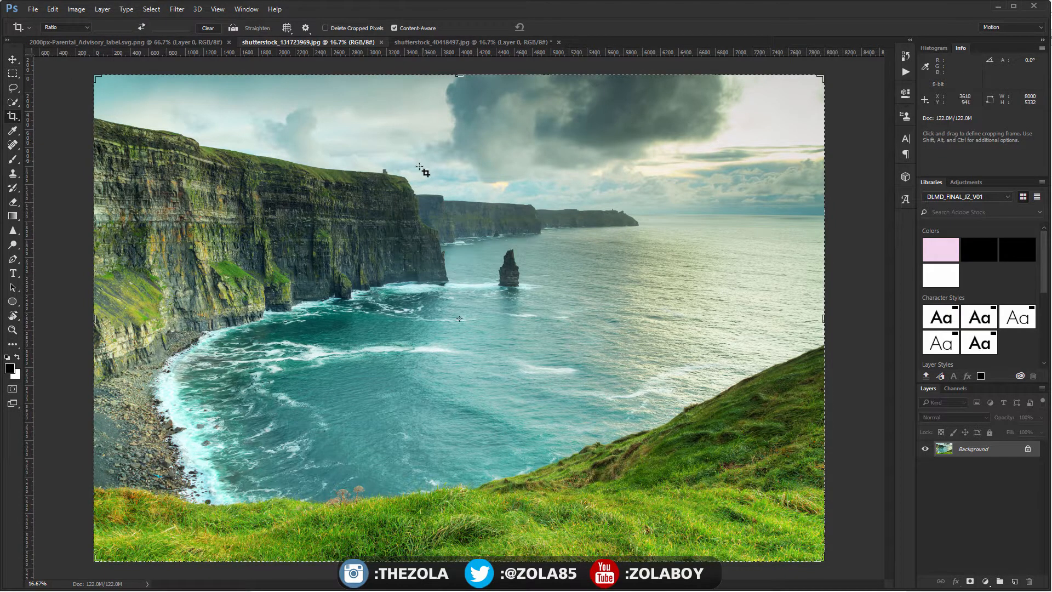
left_click(14, 91)
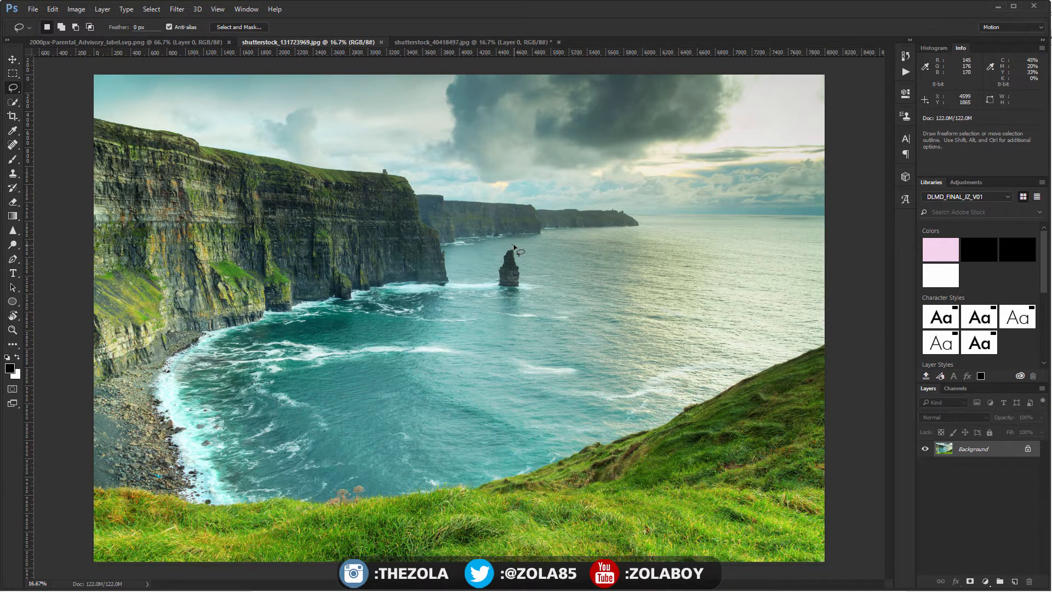
mouse_move(492, 283)
left_mouse_down()
mouse_move(507, 322)
mouse_move(525, 298)
mouse_move(516, 243)
left_mouse_up()
key("shift")
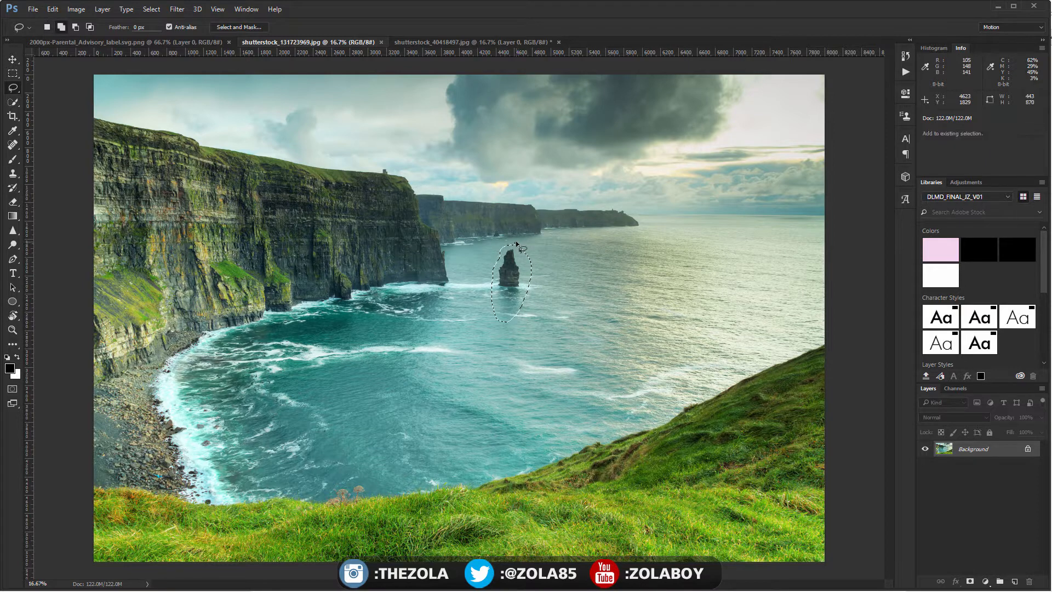
key("shift+BackSpace")
left_click(574, 269)
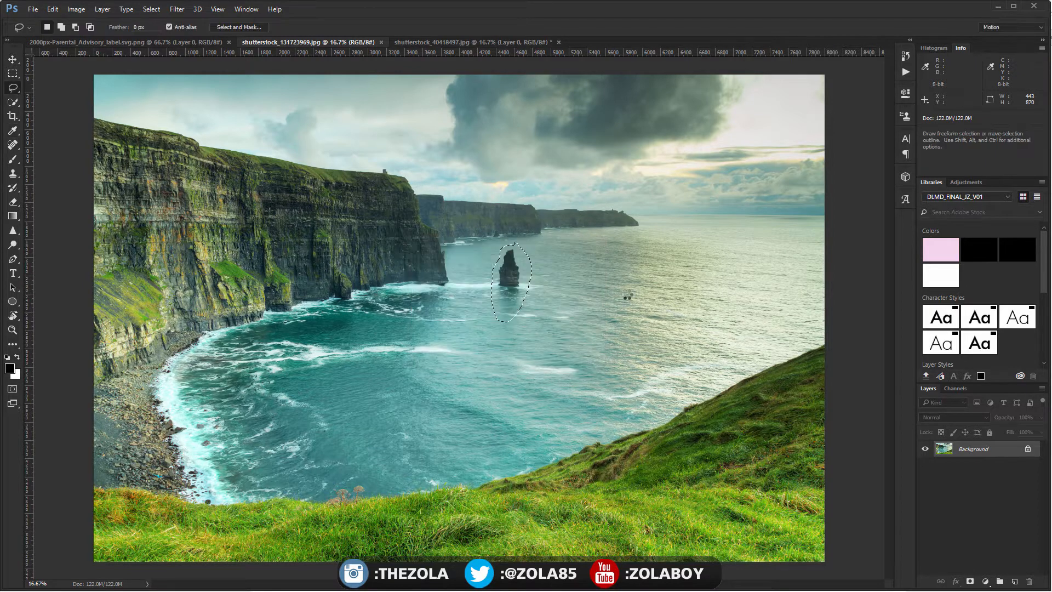
key("ctrl+d")
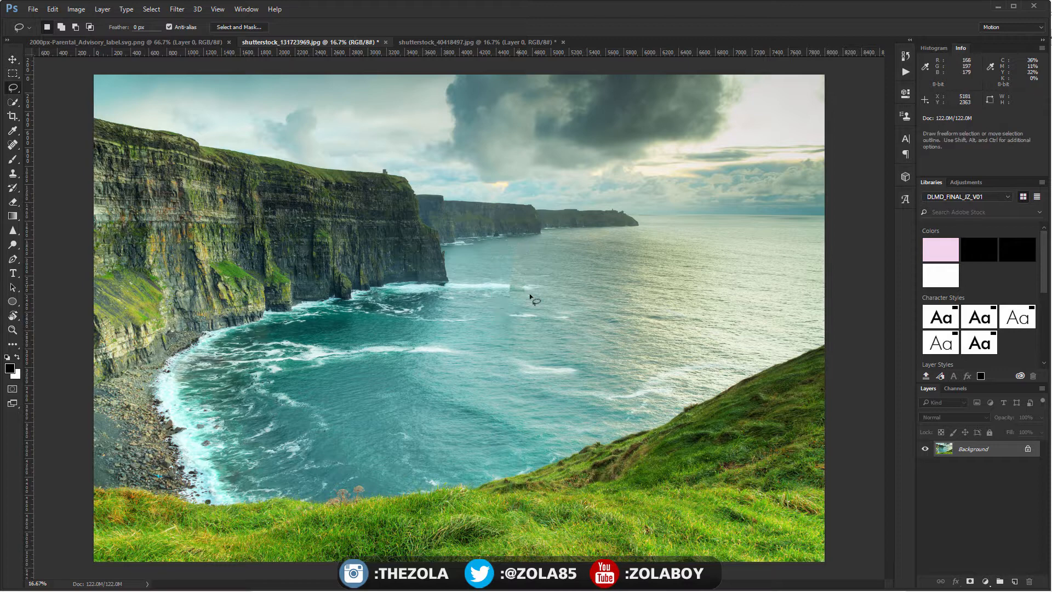
Blend the leftover edges where the sea stack stood by lassoing and content-aware filling two small patches of water.
mouse_move(530, 294)
left_mouse_down()
mouse_move(509, 284)
mouse_move(529, 292)
left_mouse_up()
key("shift+BackSpace")
key("Return")
key("ctrl+d")
mouse_move(509, 256)
left_mouse_down()
mouse_move(520, 284)
mouse_move(527, 254)
left_mouse_up()
key("shift+BackSpace")
key("Return")
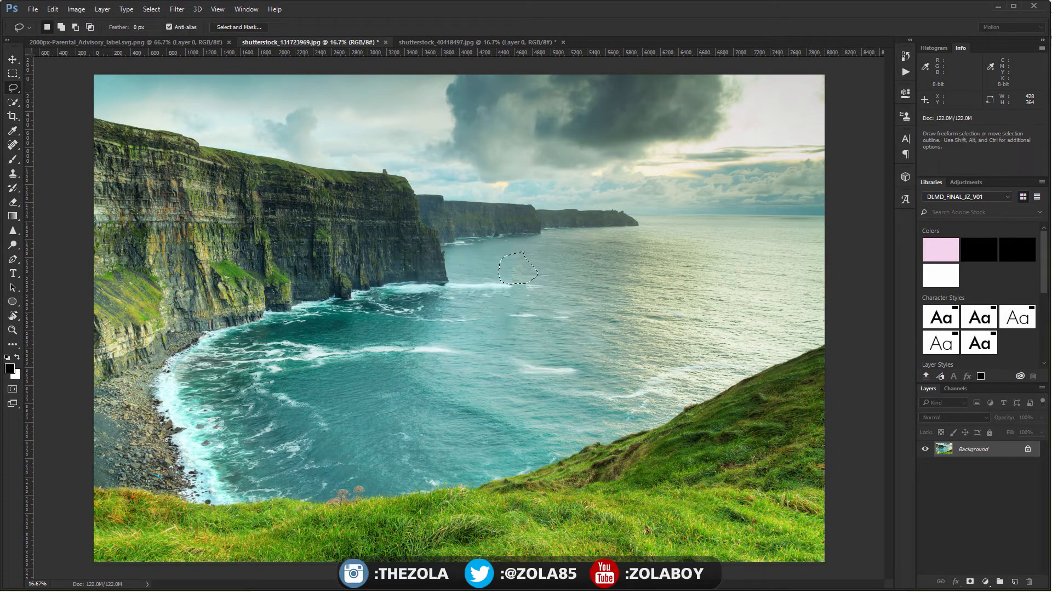
key("ctrl+d")
Remove the small tower on the cliff top with a Lasso selection and content-aware fill.
left_click_drag(385, 171, 389, 166)
key("shift+BackSpace")
key("Return")
key("ctrl+d")
key("shift+BackSpace")
key("Return")
key("ctrl+d")
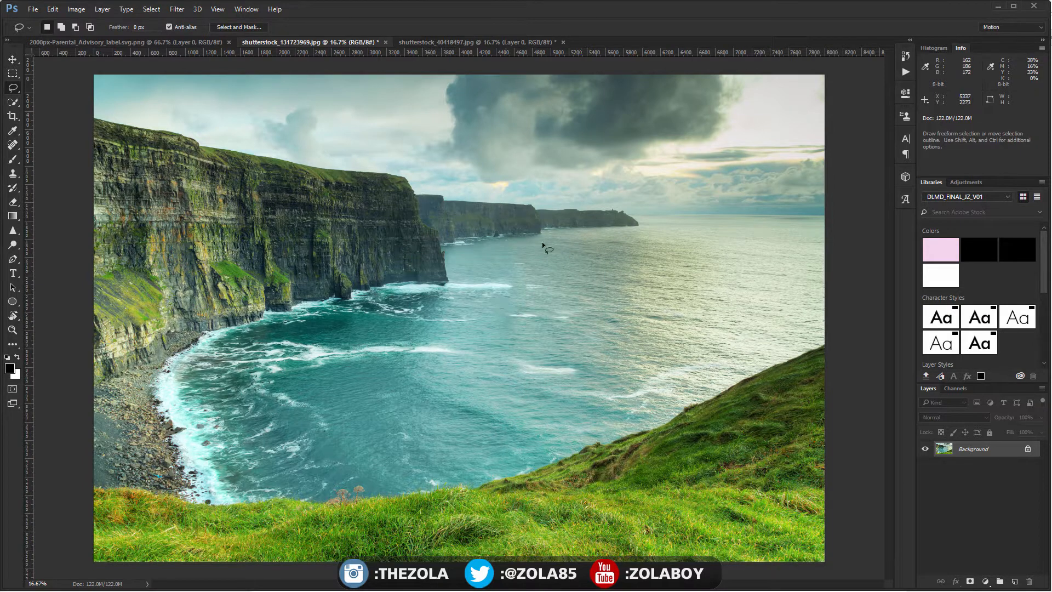
Undo all the content-aware fills back to the original photo and clear the remaining selection around the sea stack.
key("ctrl+alt+z")
key("ctrl+alt+z")
key("ctrl+alt+z")
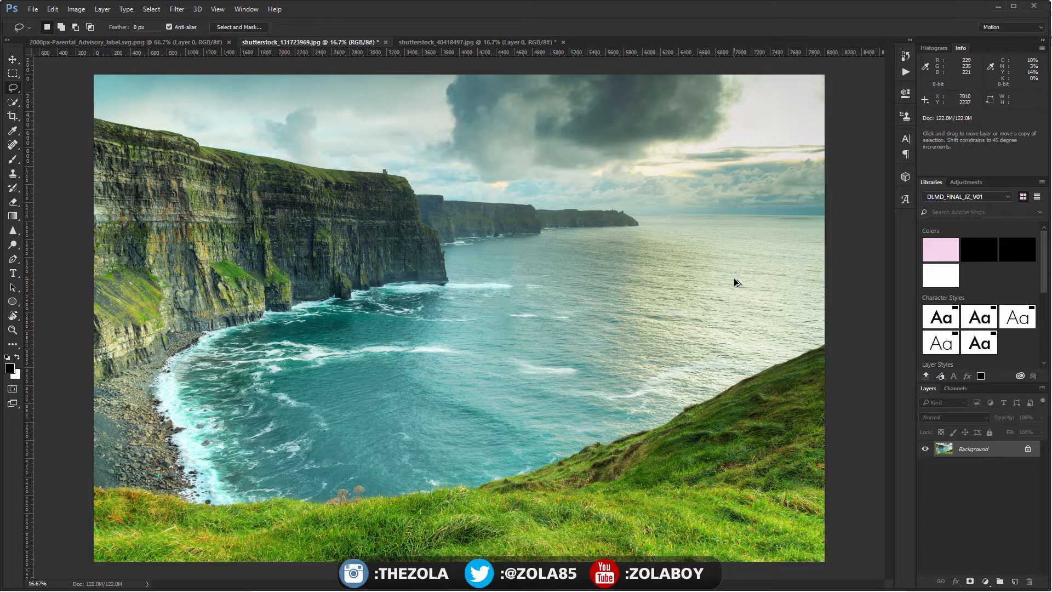
key("ctrl+alt+z")
key("ctrl+alt+z")
key("ctrl+alt+z")
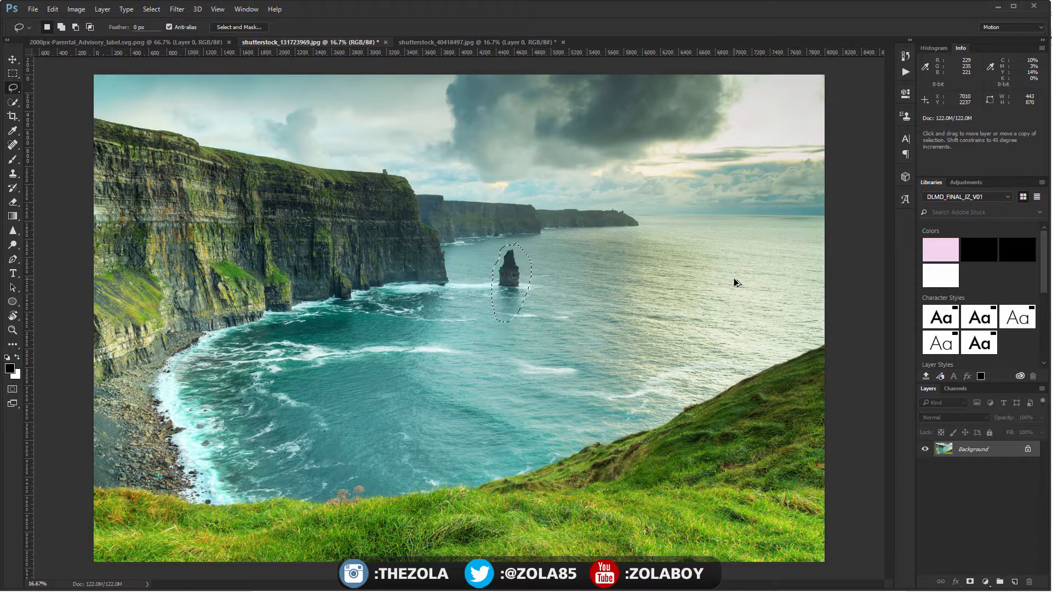
key("ctrl+d")
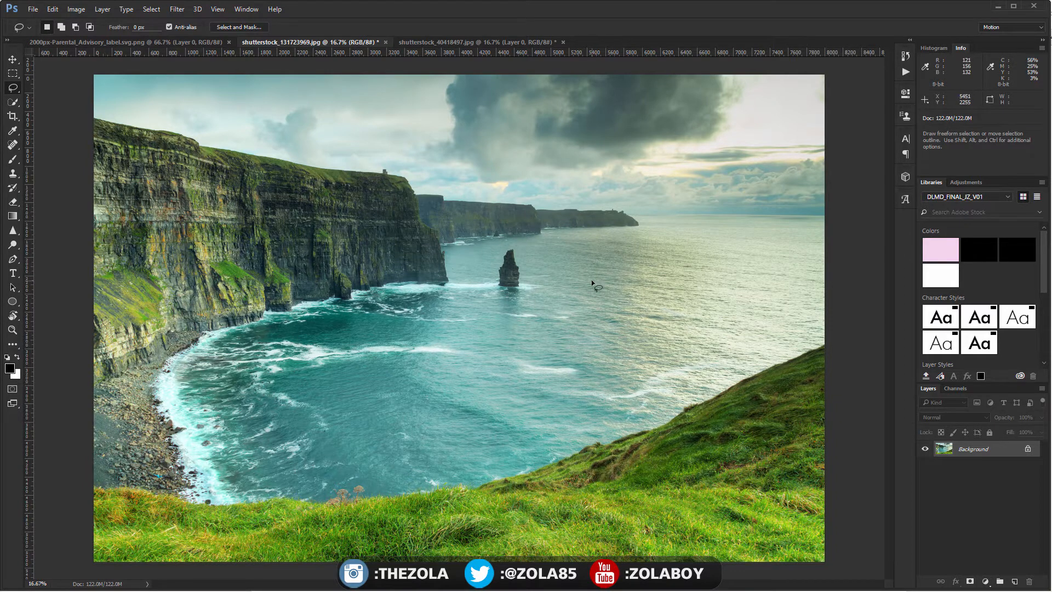
key("ctrl")
Try a portrait crop of about 3355 by 4617 px around the sea stack and undo it.
left_click(13, 115)
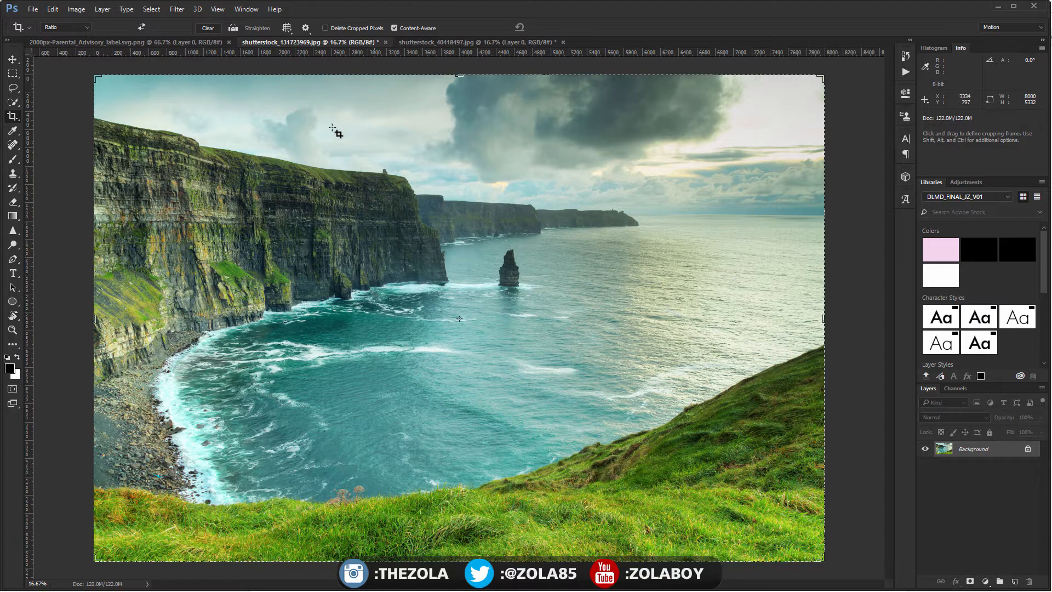
left_click_drag(326, 97, 630, 516)
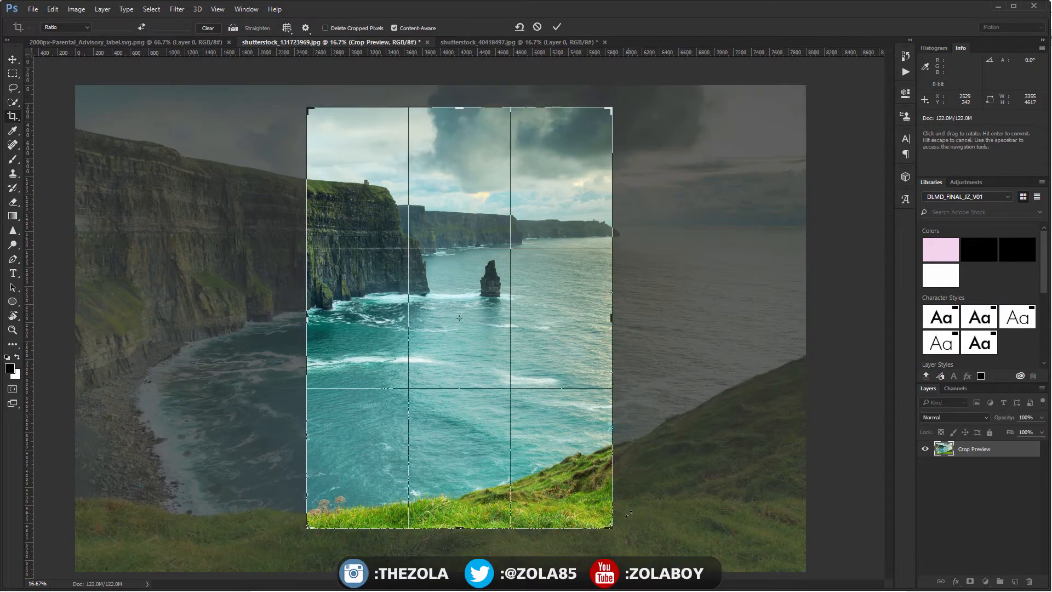
key("Return")
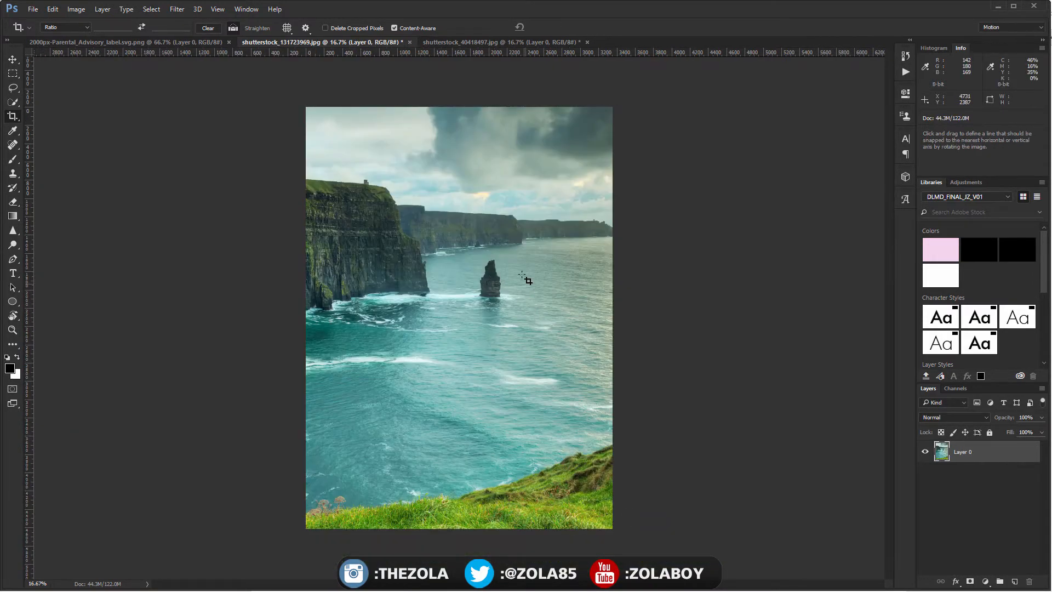
key("ctrl+z")
Try a wide panoramic crop covering the cliffs and the sea stack and undo it.
left_click_drag(103, 126, 751, 392)
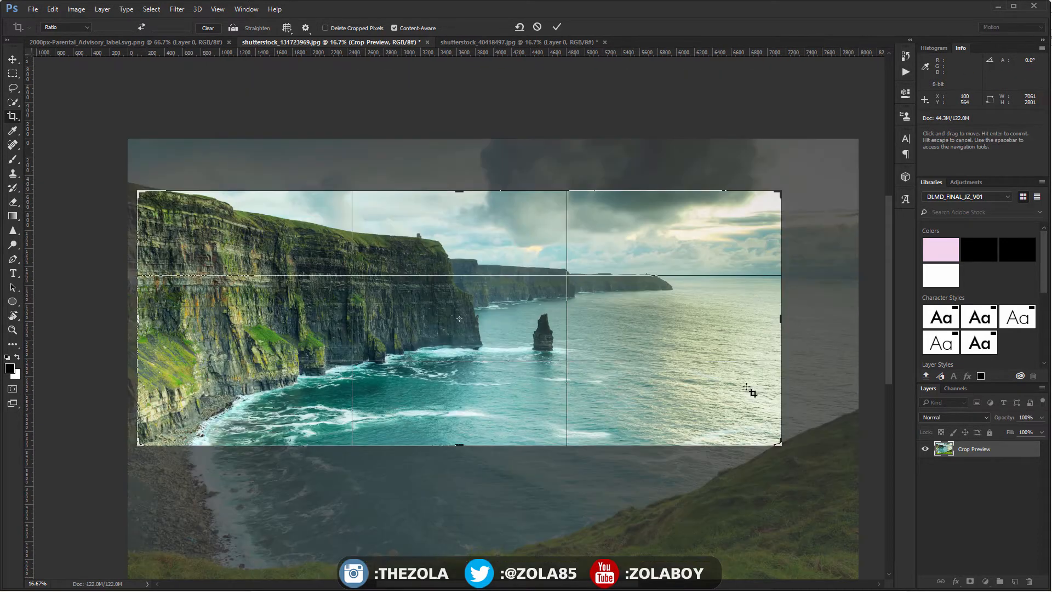
left_click_drag(781, 445, 768, 437)
key("Return")
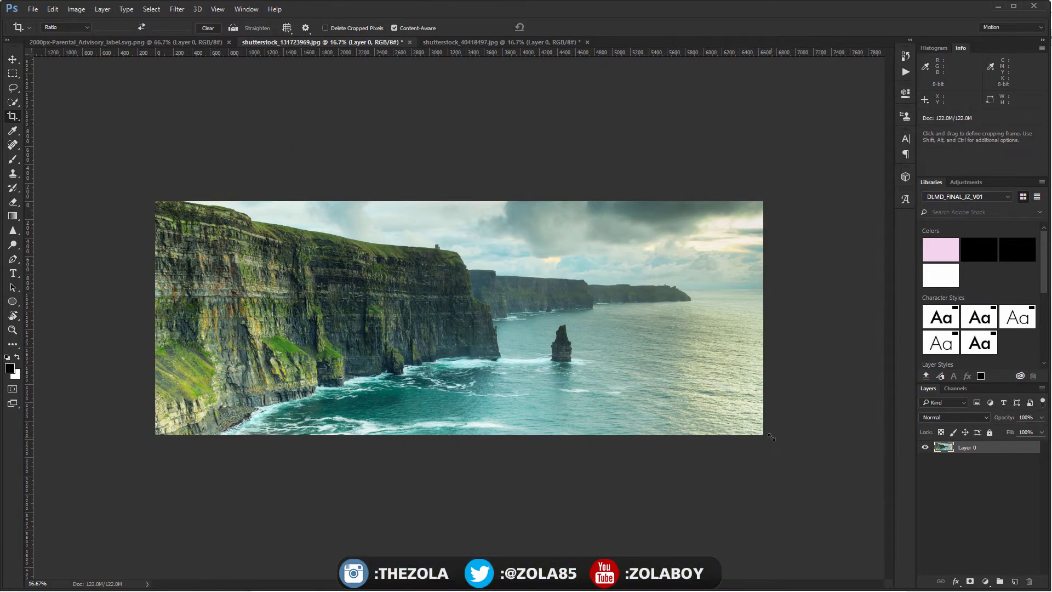
key("ctrl+alt")
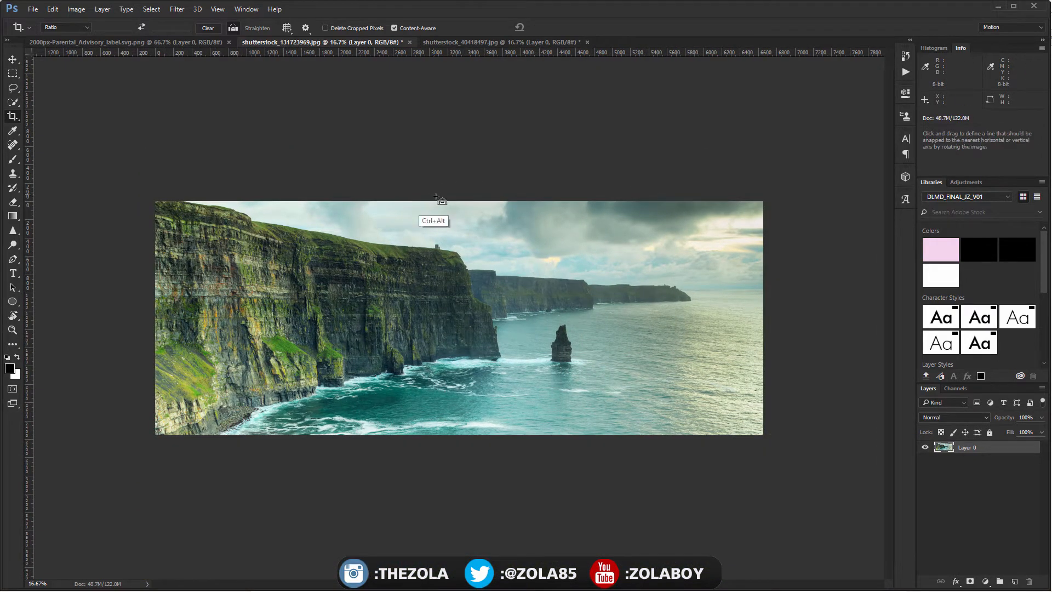
key("ctrl+alt+z")
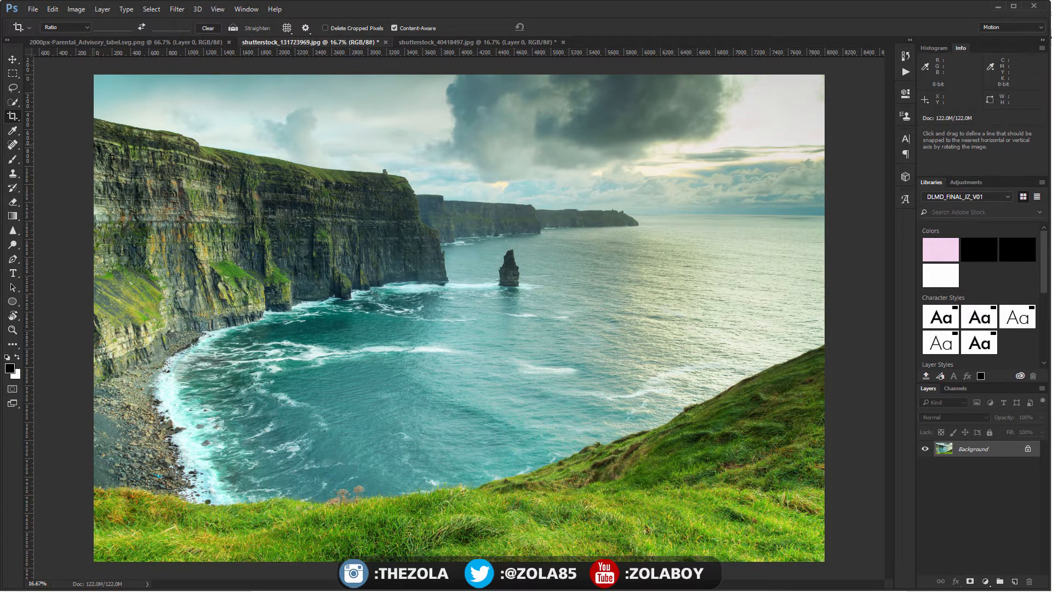
Crop the photo to a full-width band, rotated about -12.3° and extended past the image edges, using Content-Aware to fill the empty corners.
left_click_drag(94, 146, 895, 438)
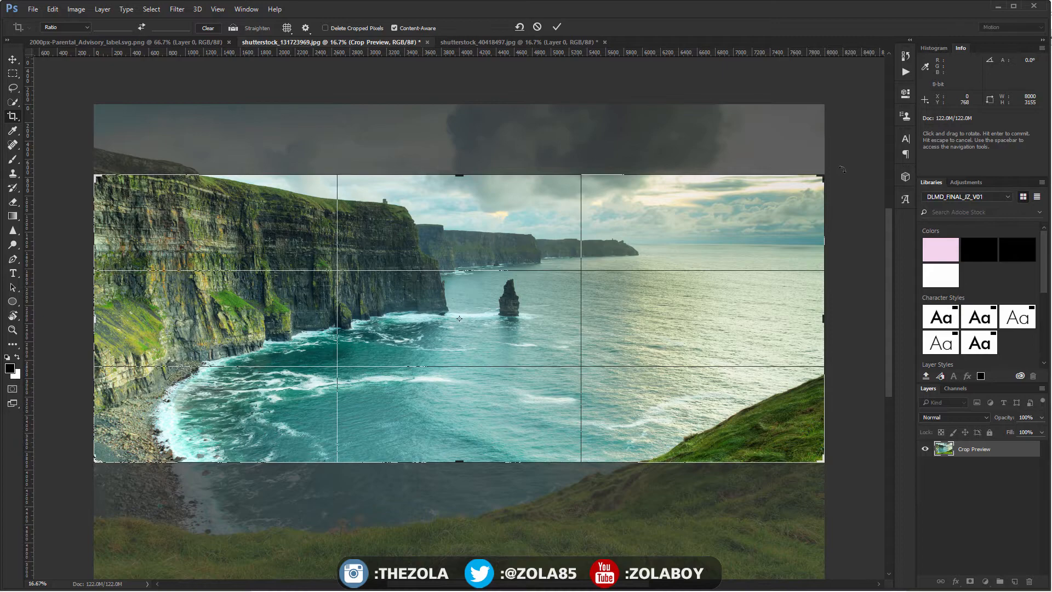
left_click_drag(848, 126, 740, 95)
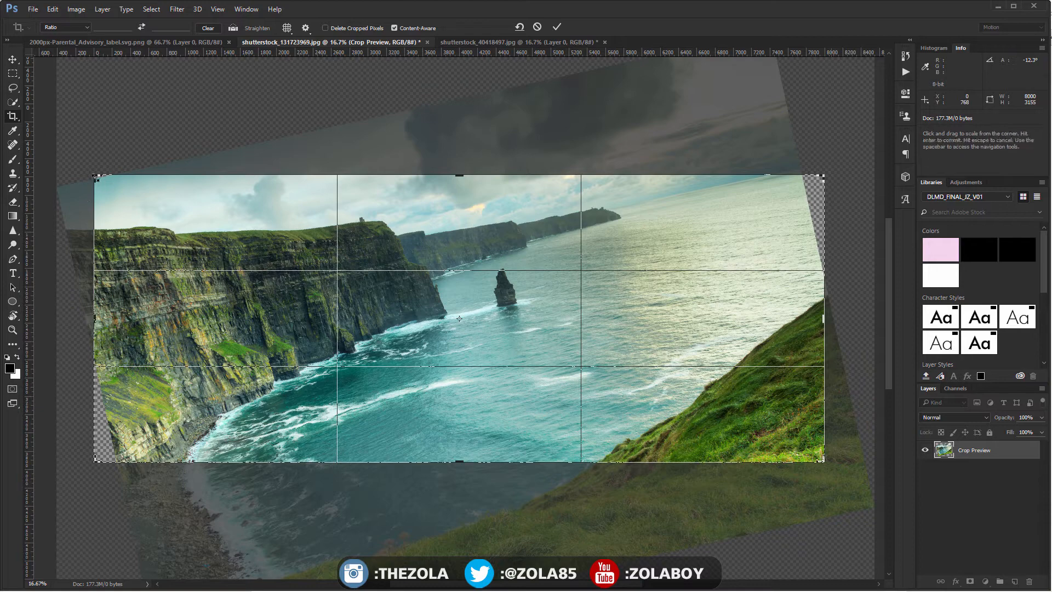
left_click_drag(95, 176, 116, 168)
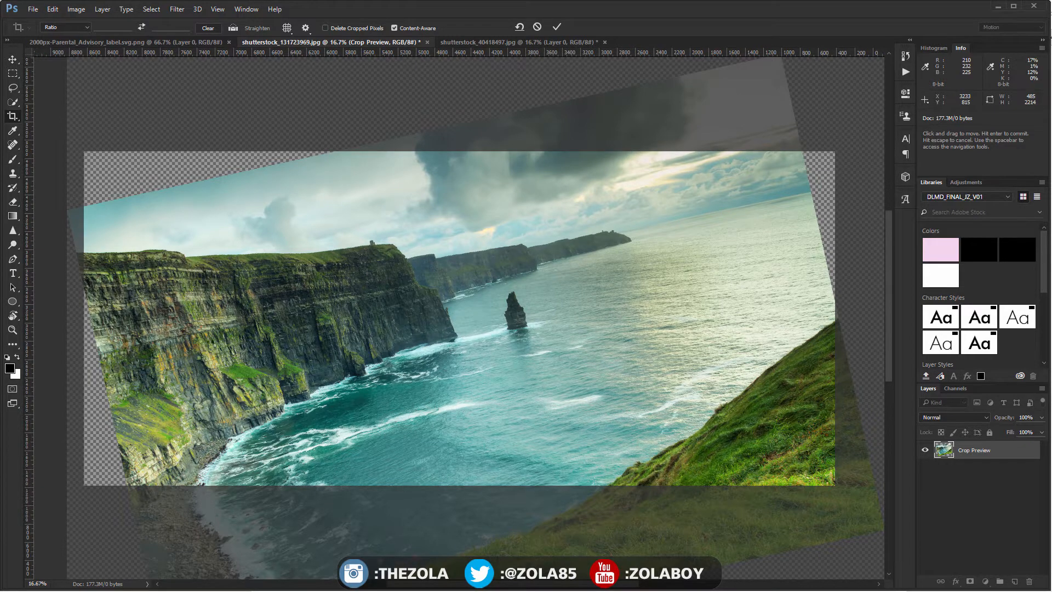
key("Return")
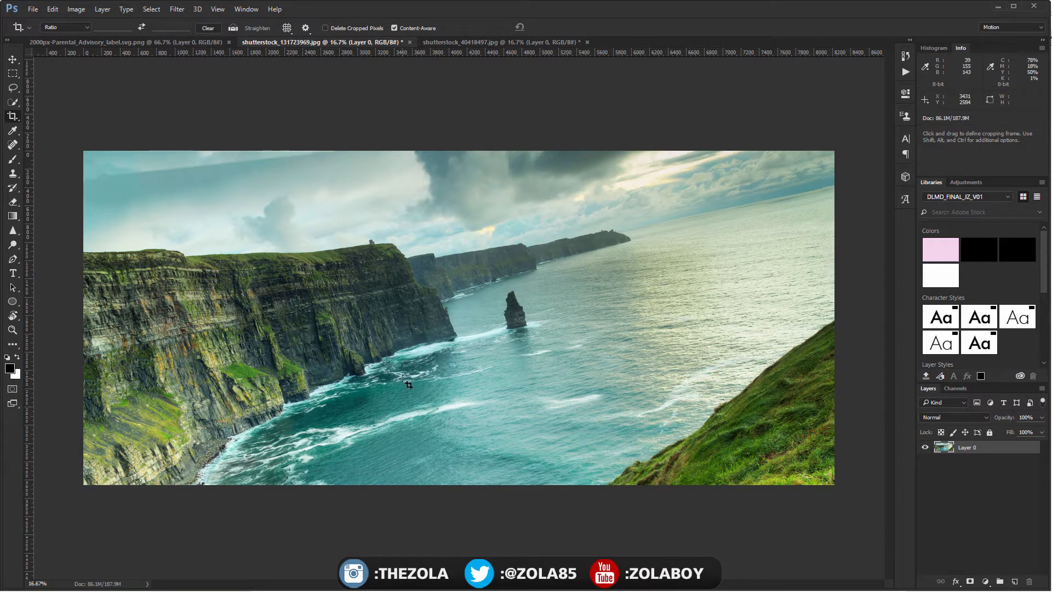
Crop the photo again to about 8540 by 3213 px, extending past its right edge with Content-Aware filling, and return to the Move tool.
left_click_drag(835, 152, 41, 455)
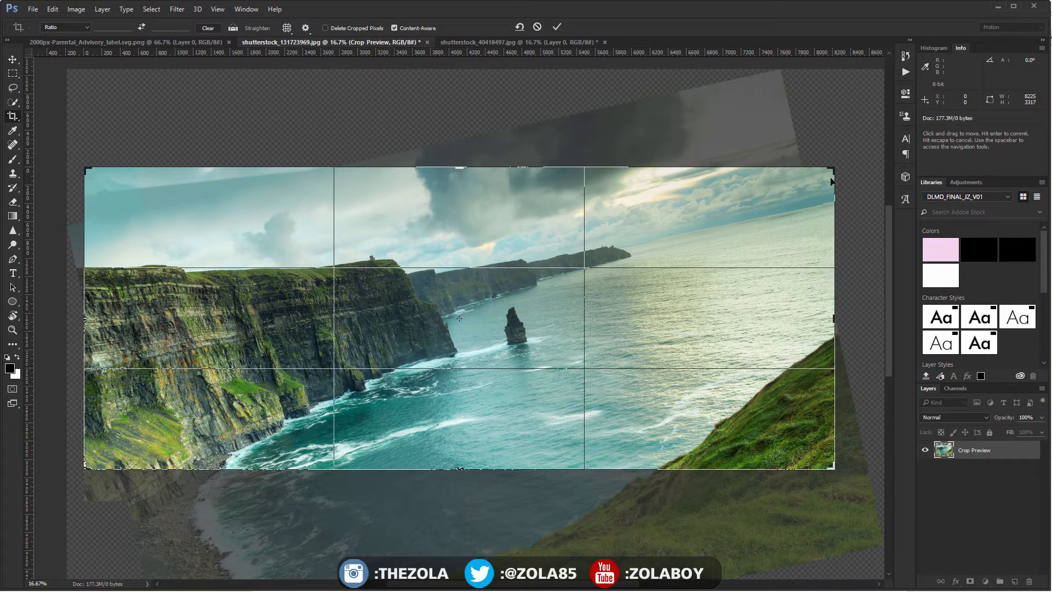
left_click_drag(834, 169, 848, 169)
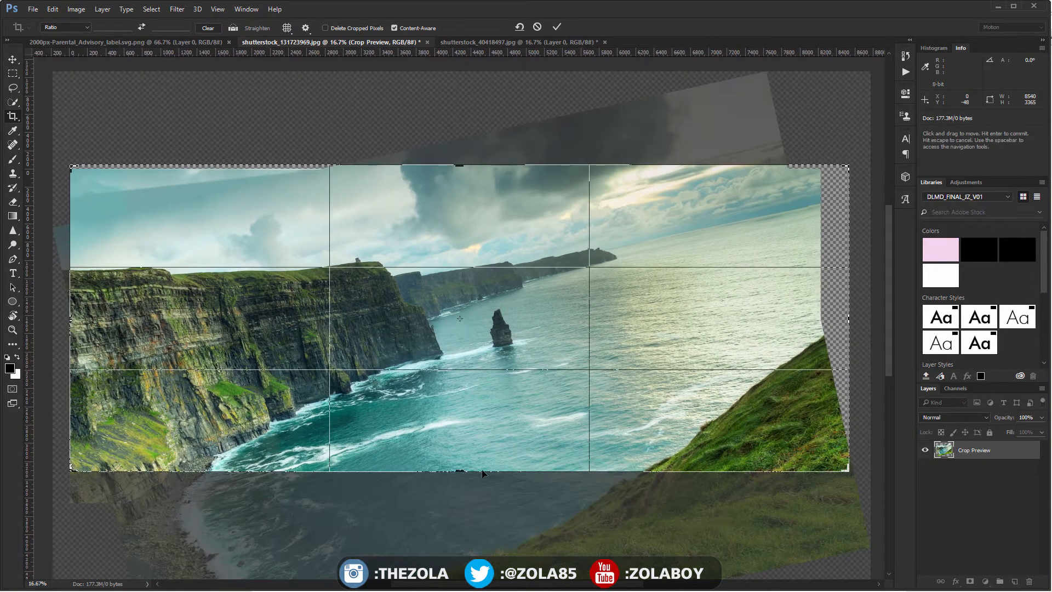
left_click_drag(454, 470, 526, 448)
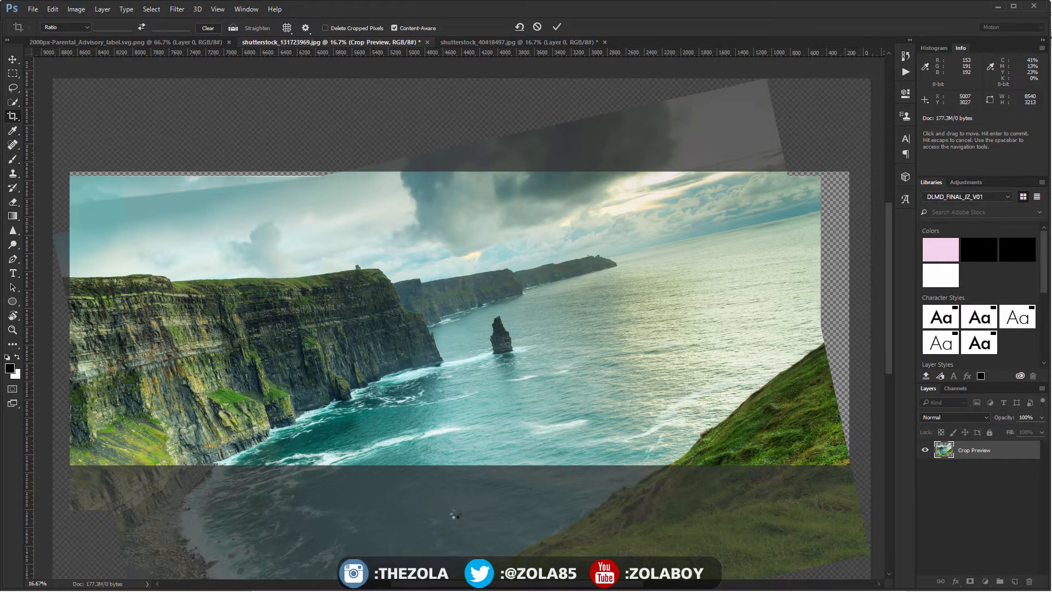
key("Return")
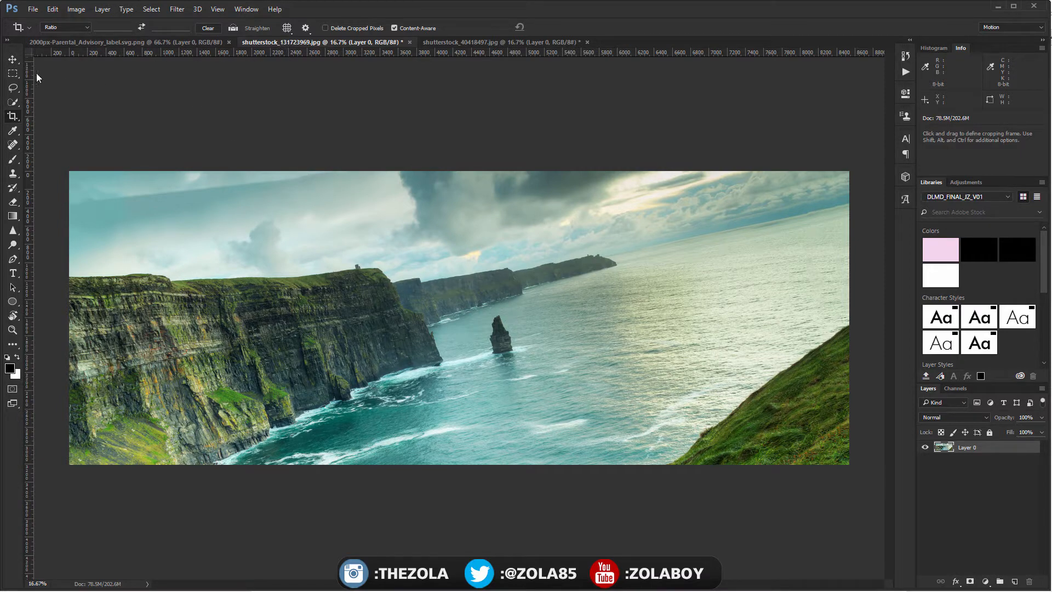
left_click(307, 28)
left_click(12, 59)
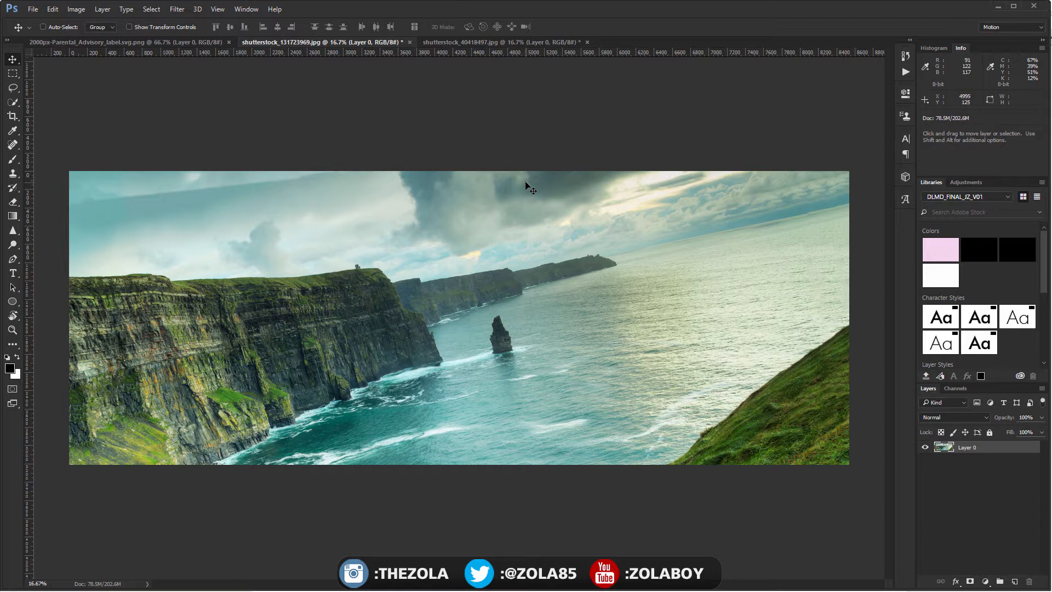
In the Parental Advisory label document, add a new layer and fill a full-width band about 566 px high over the word ADVISORY with black.
left_click(453, 42)
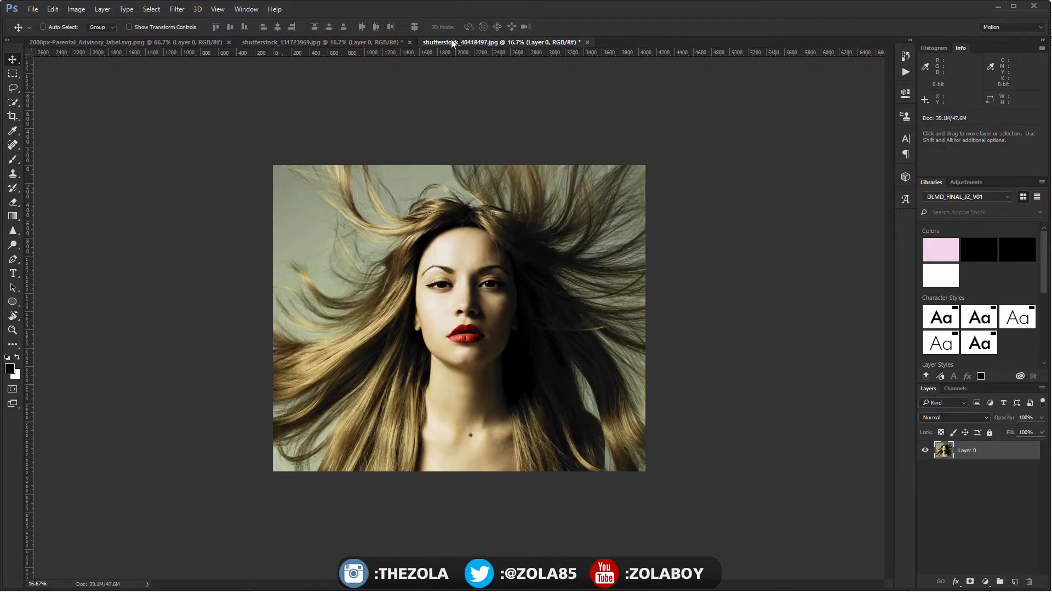
left_click(152, 42)
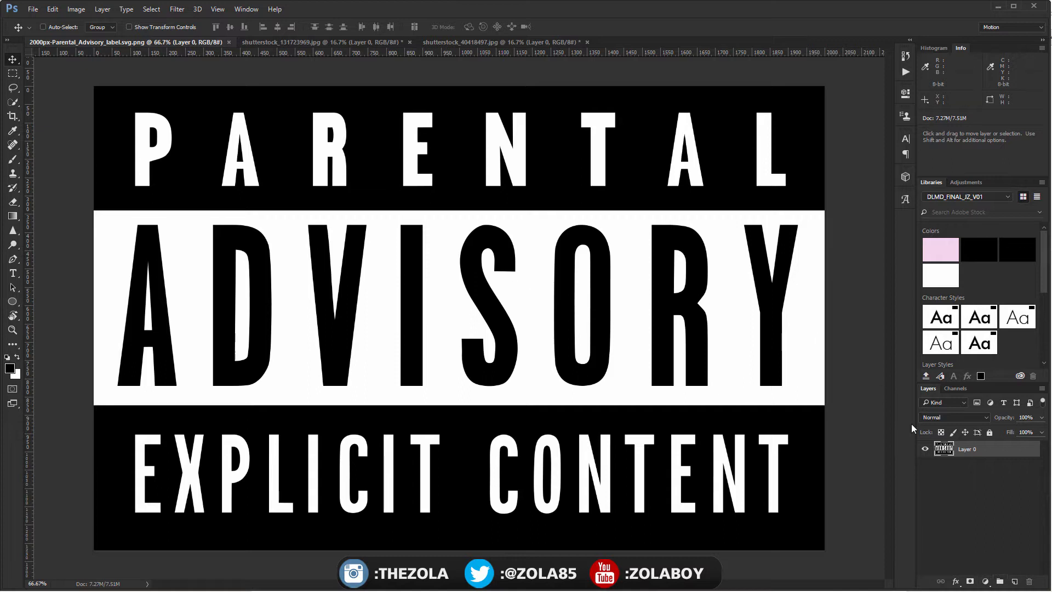
left_click(1015, 582)
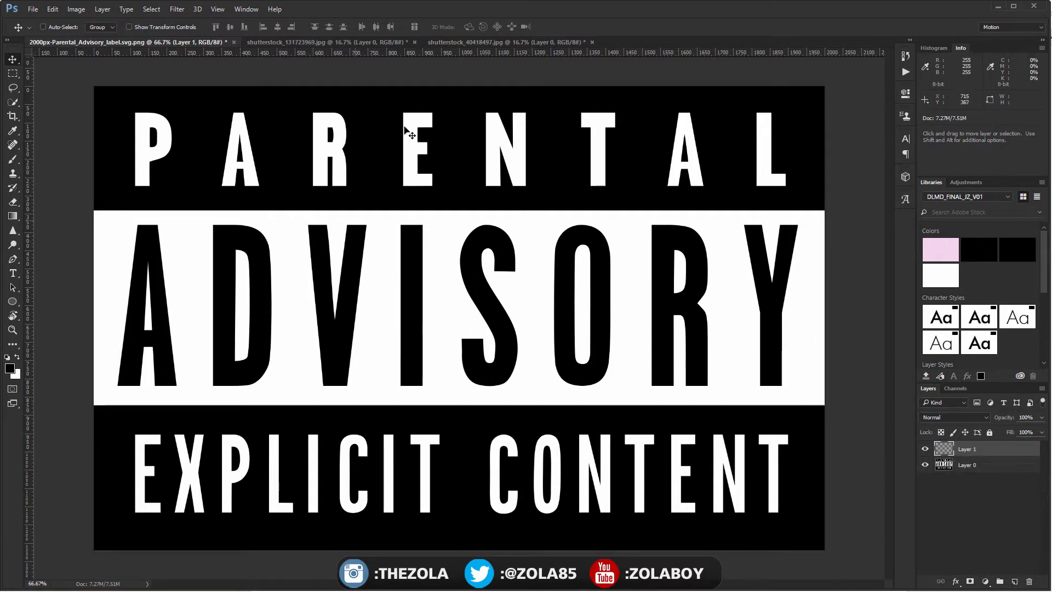
left_click(12, 73)
left_click_drag(102, 185, 905, 411)
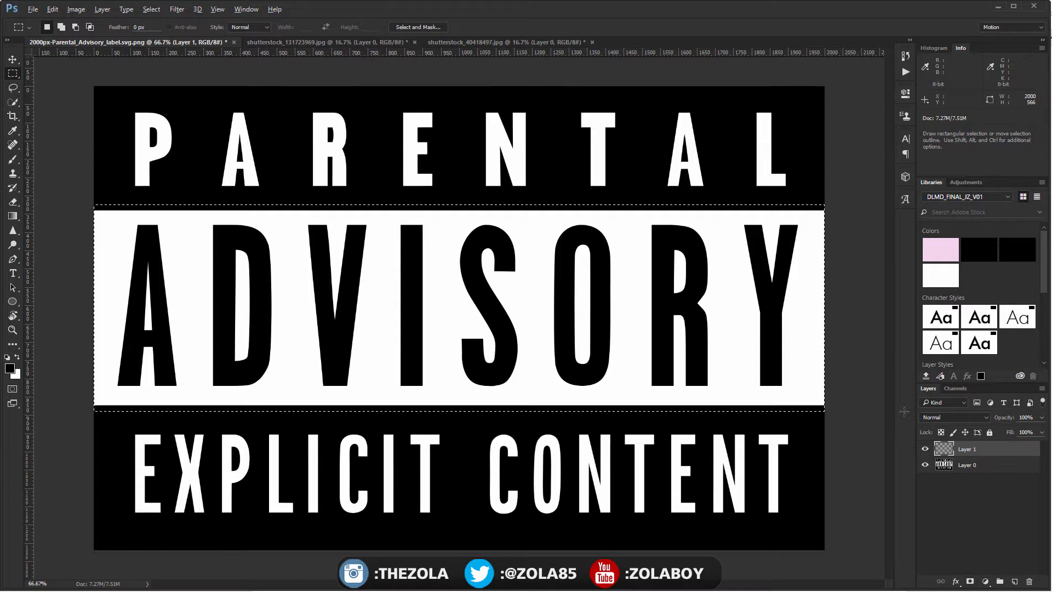
key("alt+BackSpace")
key("ctrl+d")
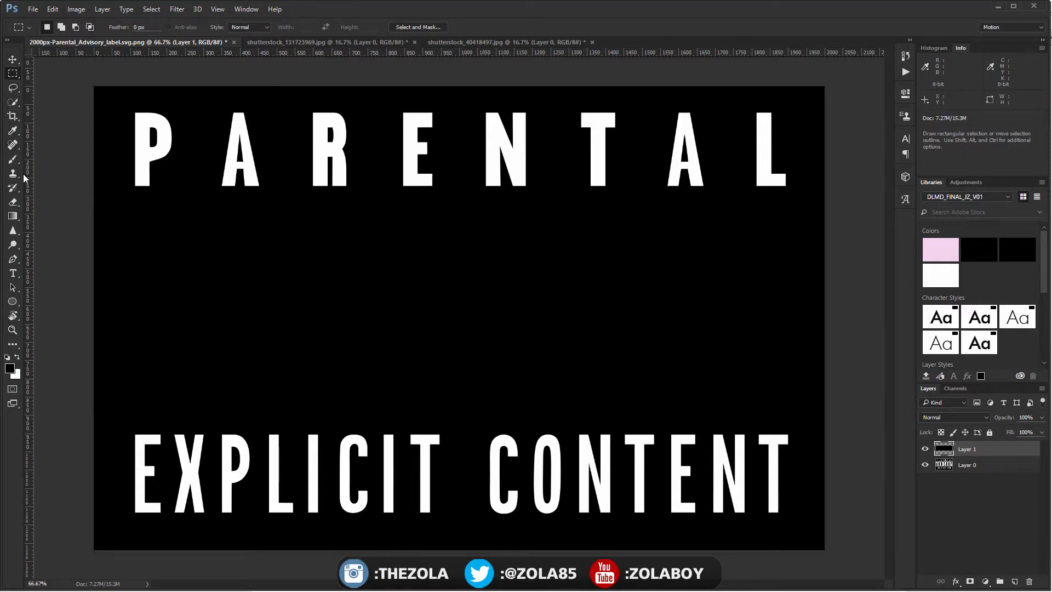
Set the text colour to white and add the word CONTENT in the blank black band.
left_click(12, 273)
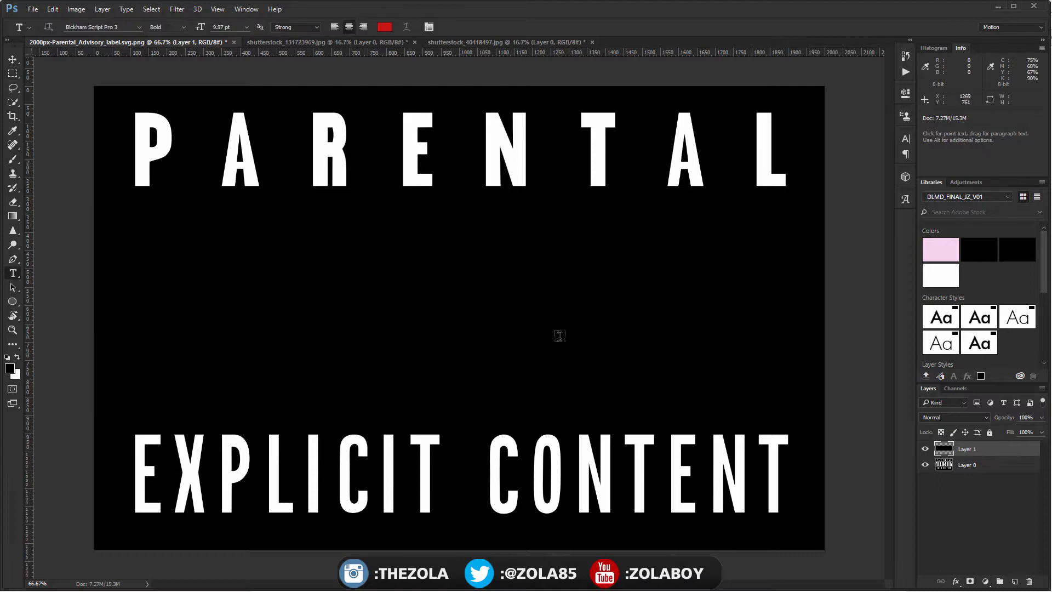
left_click(384, 26)
left_click_drag(672, 493, 650, 458)
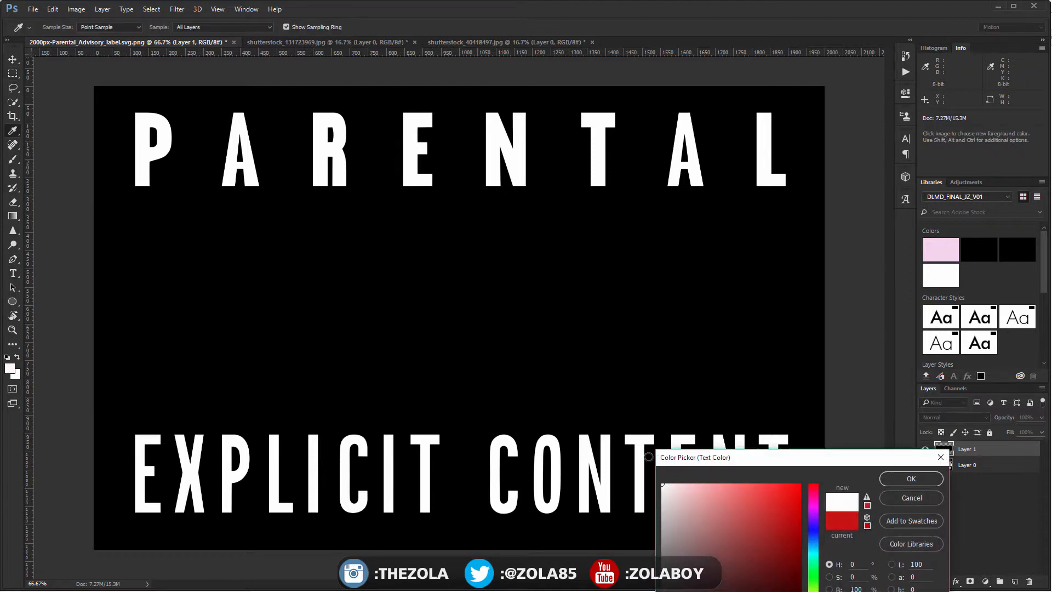
left_click(912, 481)
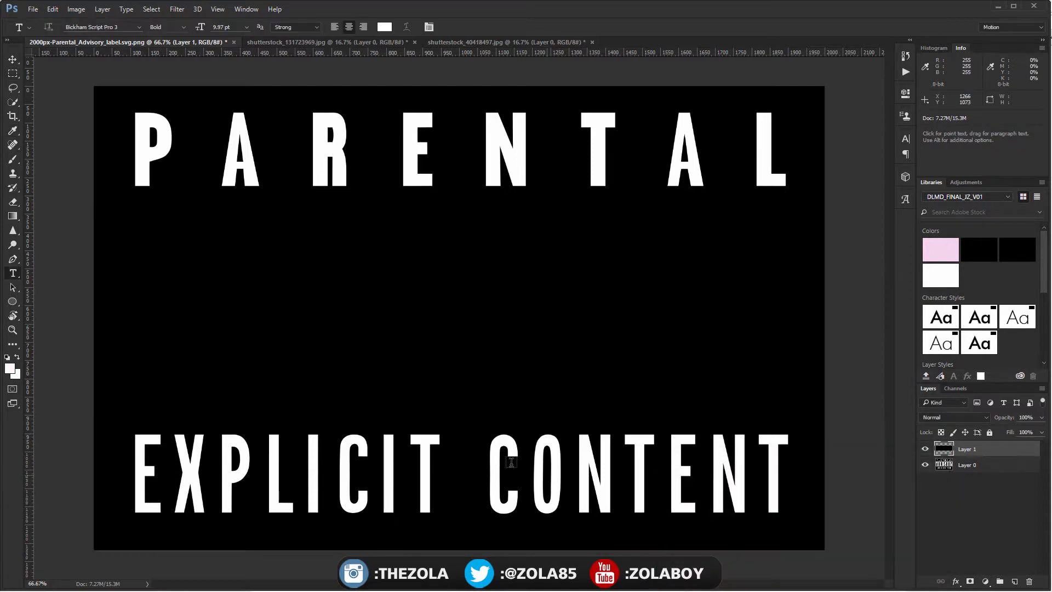
left_click(499, 318)
type("advisory")
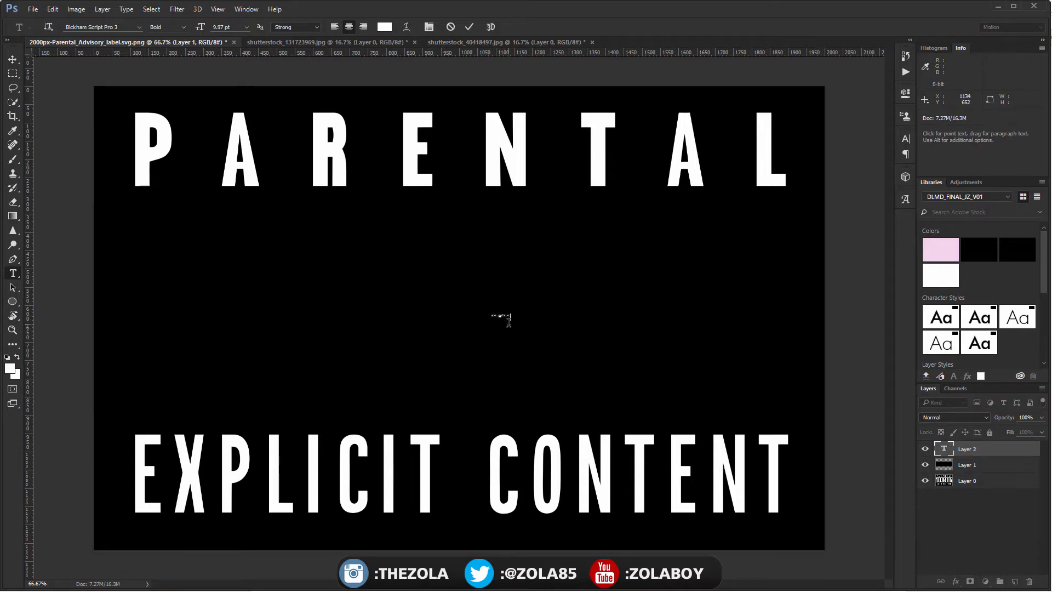
Scale the new CONTENT text proportionally to about 140.78 pt and position it above the word CONTENT on the label's bottom line.
left_click(12, 59)
key("ctrl+t")
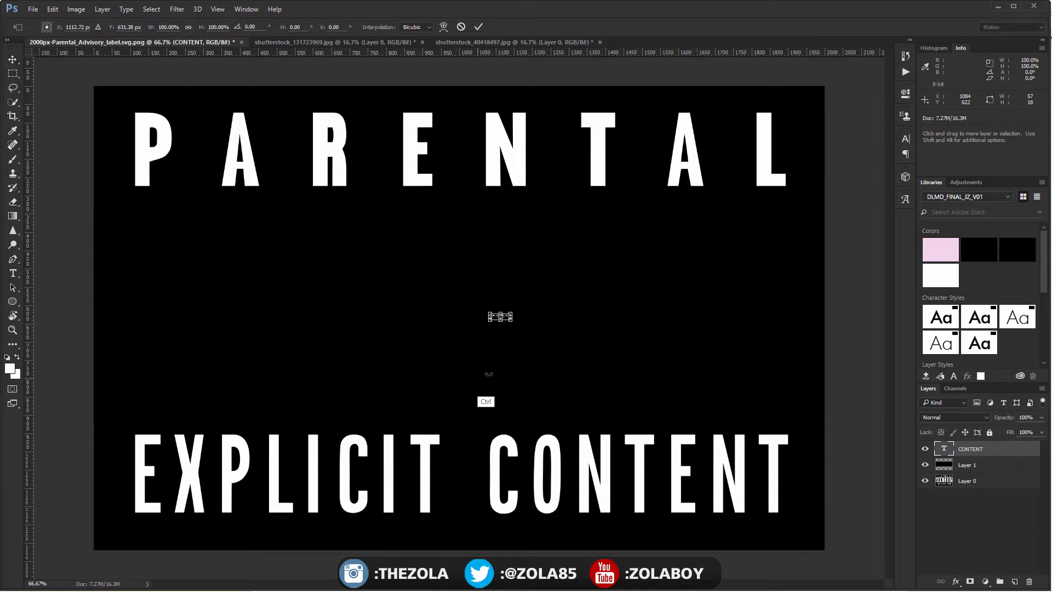
left_click_drag(512, 322, 773, 403)
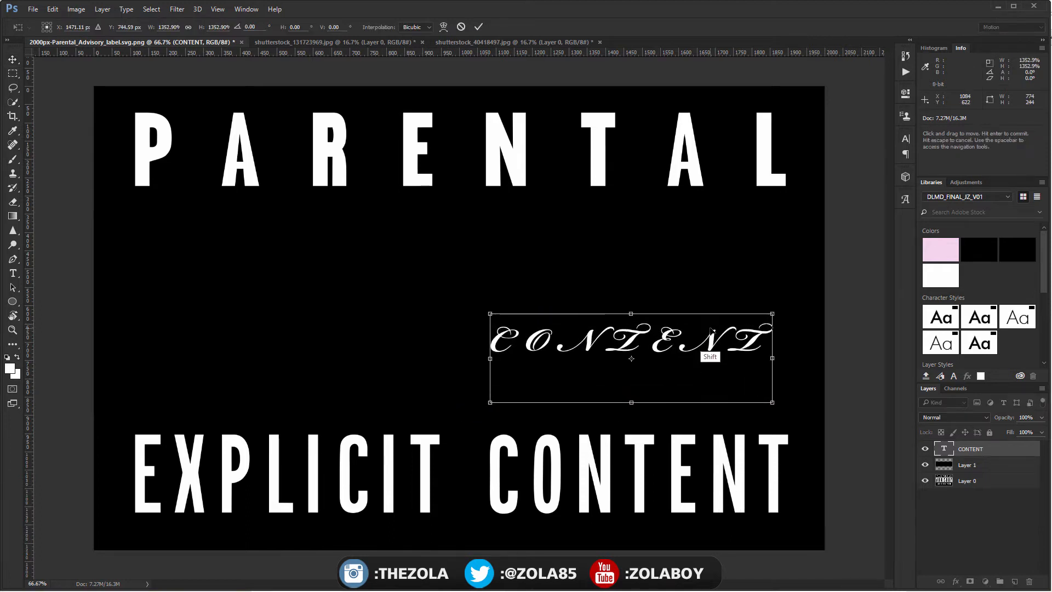
left_click_drag(708, 329, 712, 321)
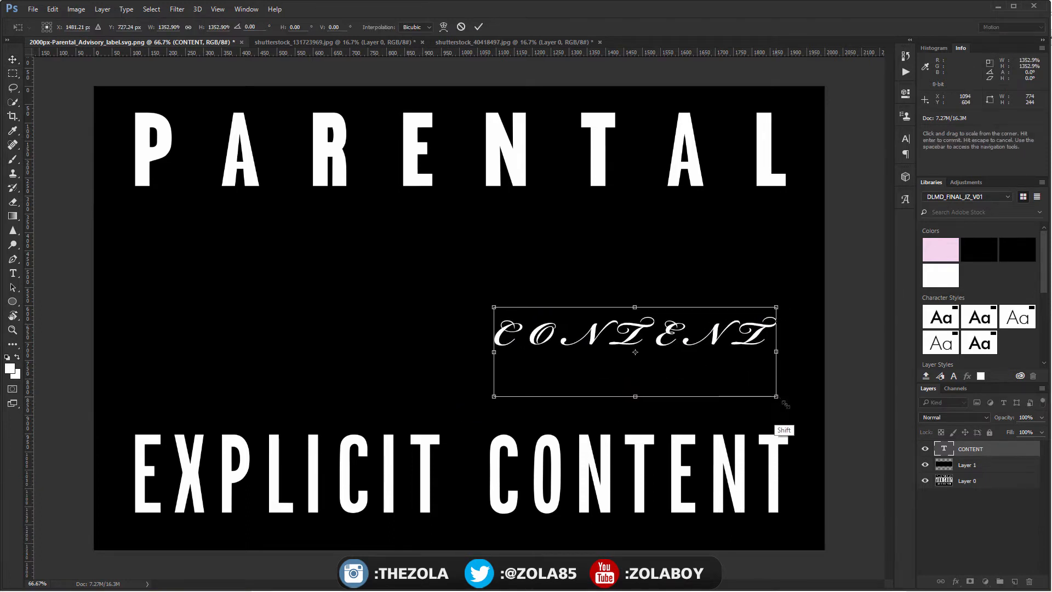
left_click_drag(777, 396, 788, 402)
key("Return")
mouse_move(631, 331)
left_mouse_down()
mouse_move(628, 353)
mouse_move(626, 346)
left_mouse_up()
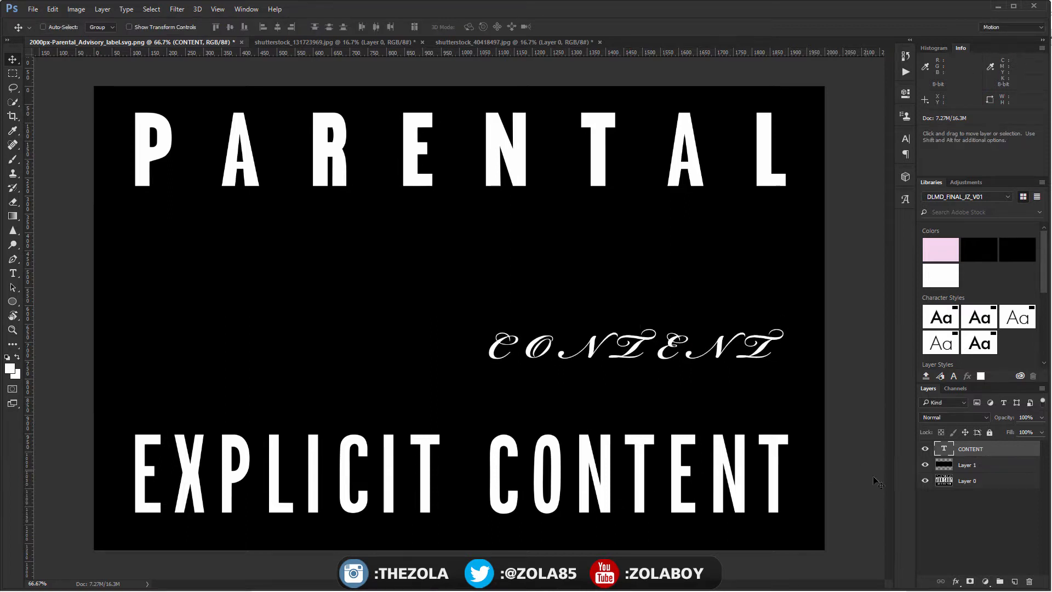
left_click_drag(737, 353, 735, 334)
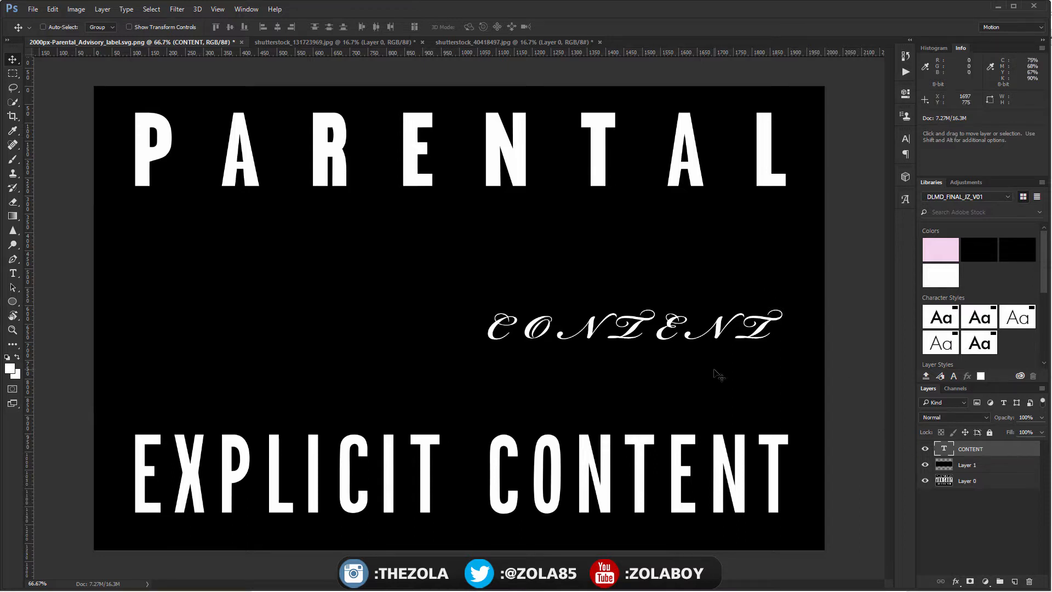
Select an area of about 855 by 294 px around the original CONTENT lettering and run Match Font on it.
left_click(1020, 462)
left_click(1018, 454)
left_click(13, 73)
left_click_drag(474, 421, 794, 528)
left_click(126, 10)
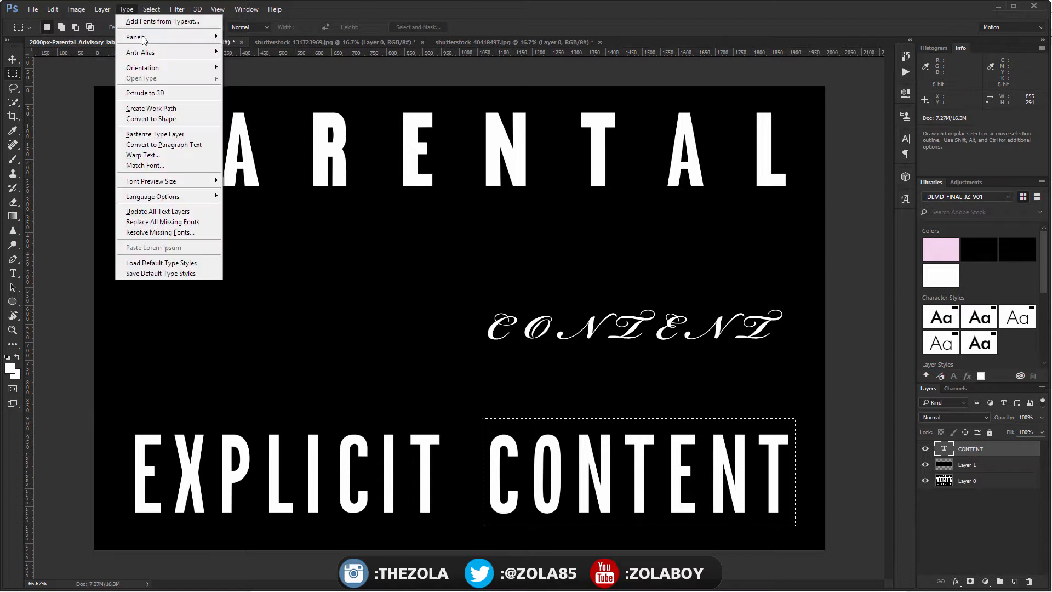
left_click(176, 165)
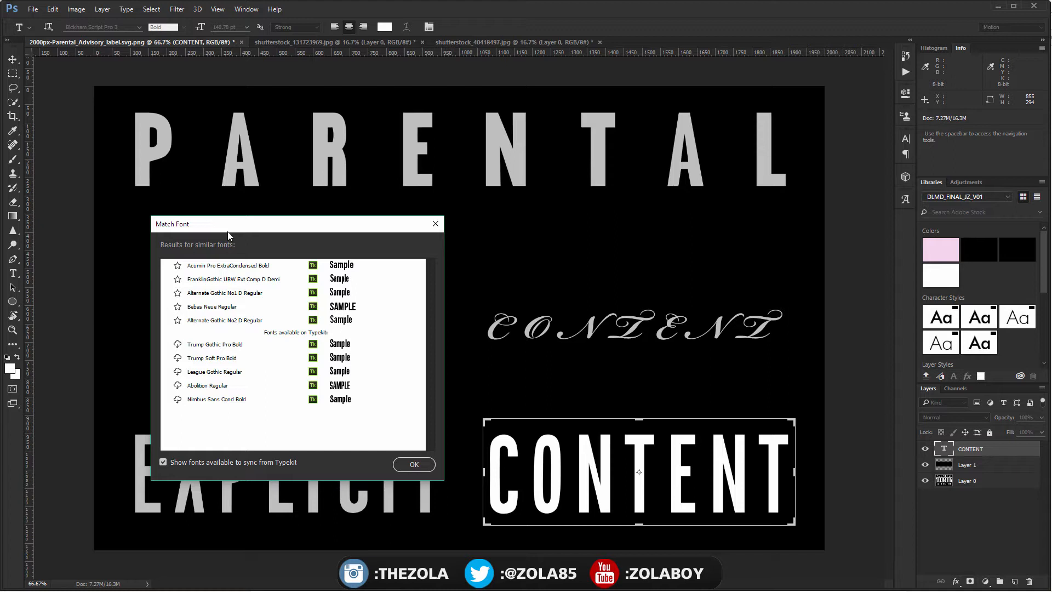
Try Acumin Pro ExtraCondensed Bold, FranklinGothic URW and Bebas Neue on the new text, and try syncing Trump Gothic Pro Bold from Typekit.
left_click(248, 266)
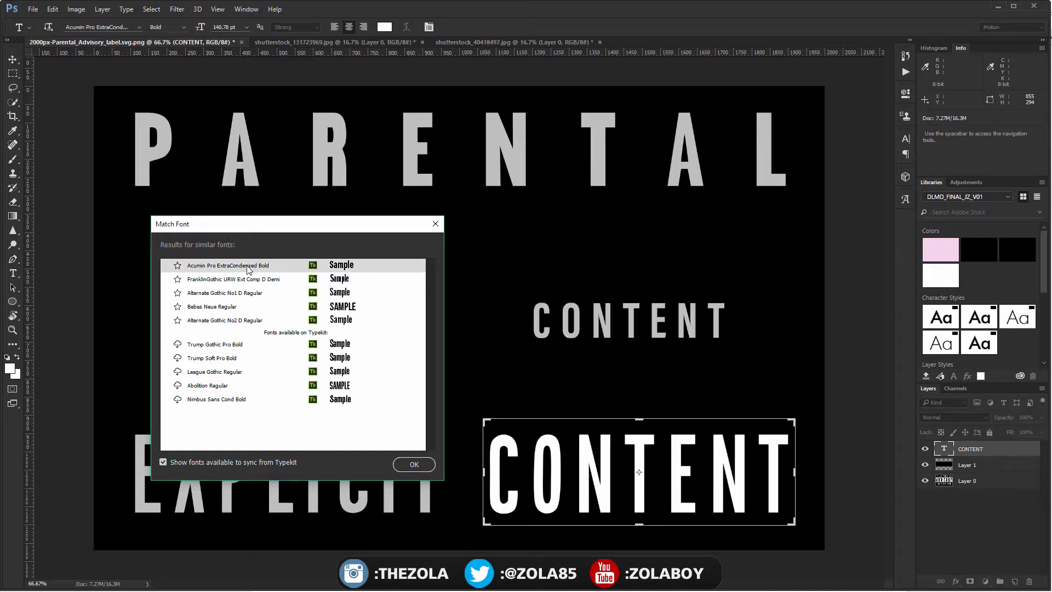
left_click(248, 280)
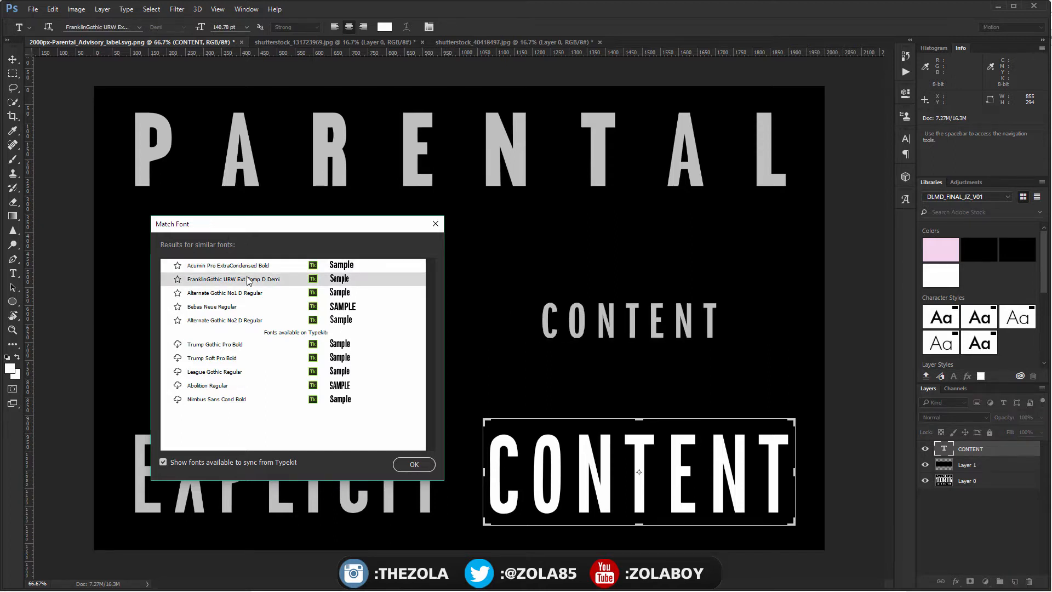
left_click(249, 267)
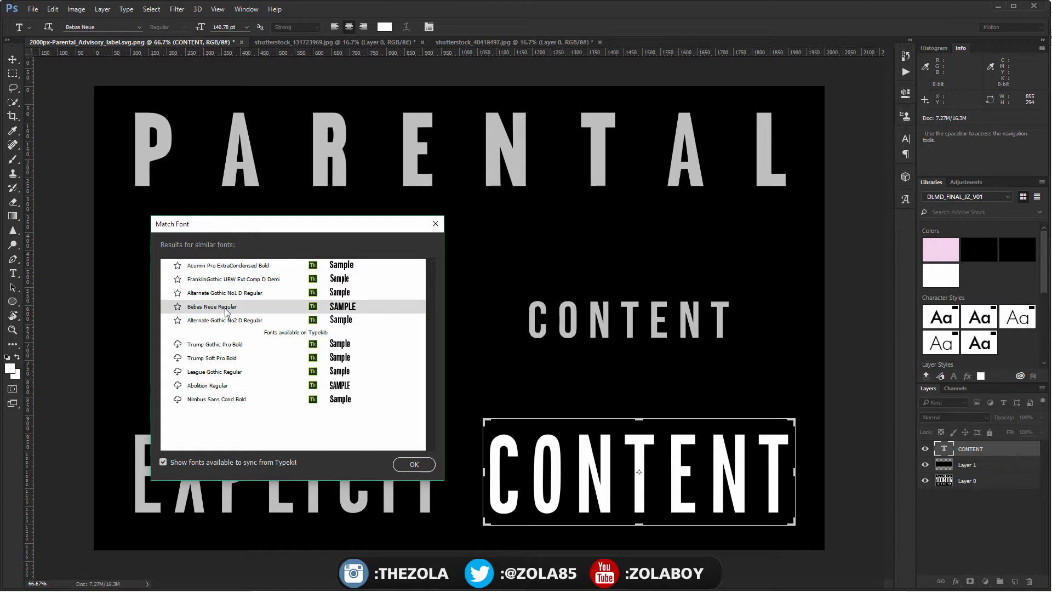
left_click(225, 386)
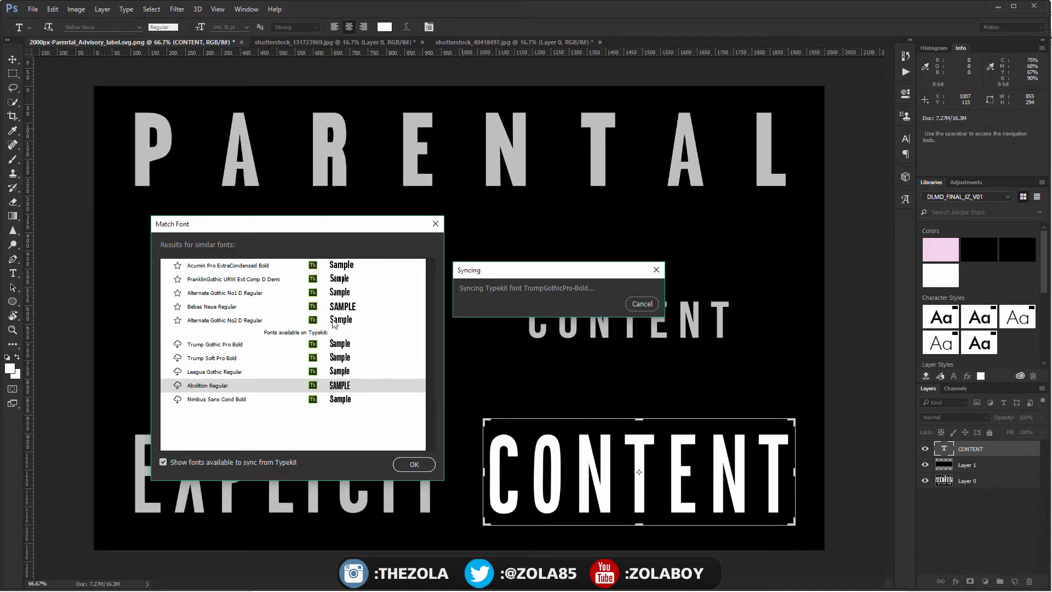
left_click_drag(531, 271, 540, 266)
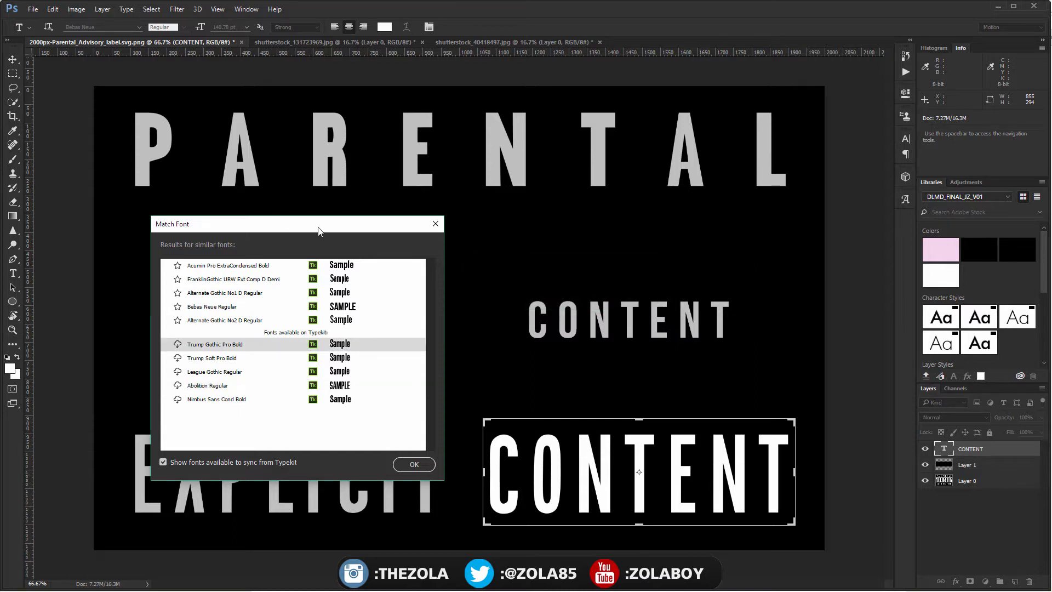
Compare Bebas Neue, Alternate Gothic No1 and No2, FranklinGothic URW and Acumin Pro on the new text against the original lettering.
left_click(227, 308)
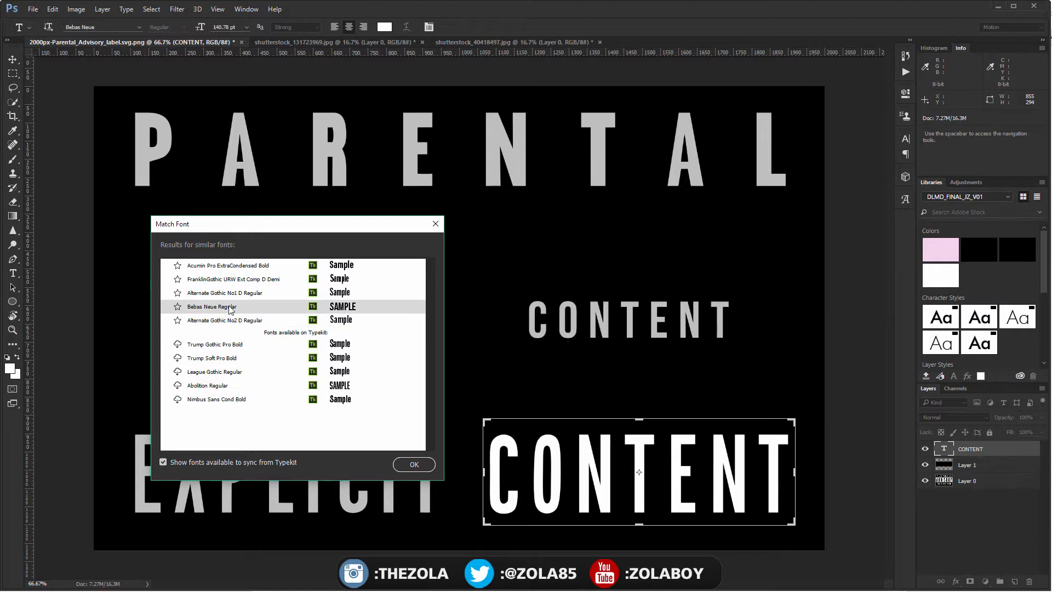
left_click(240, 322)
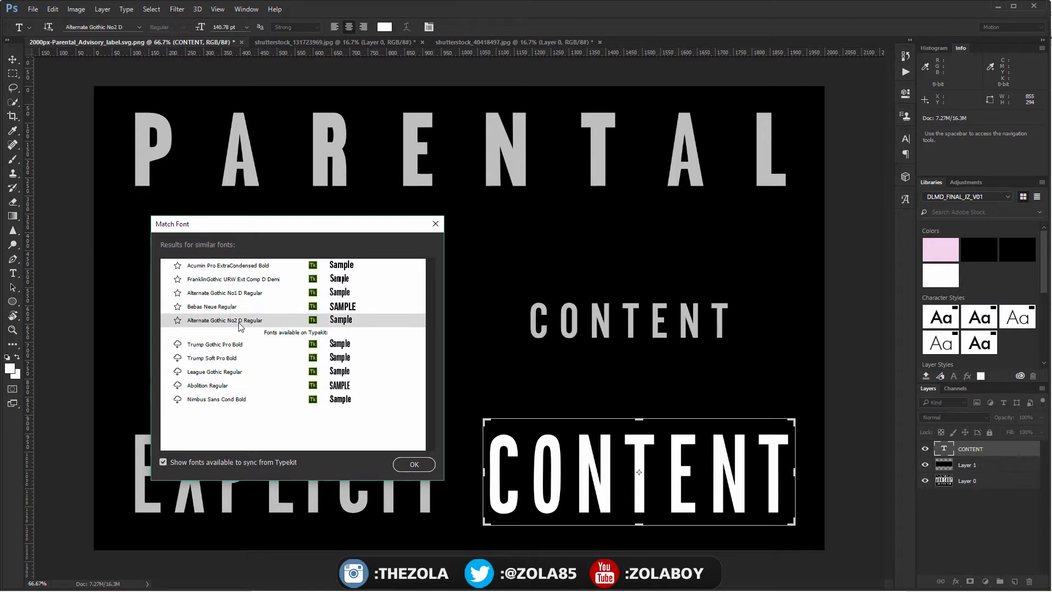
left_click(229, 308)
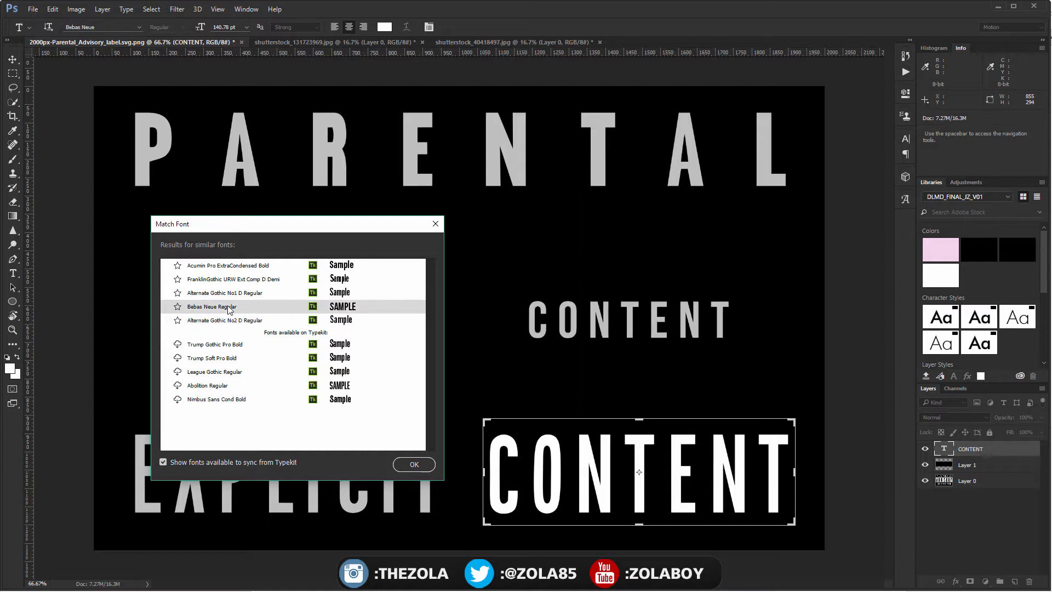
left_click(229, 321)
left_click(227, 307)
left_click(224, 295)
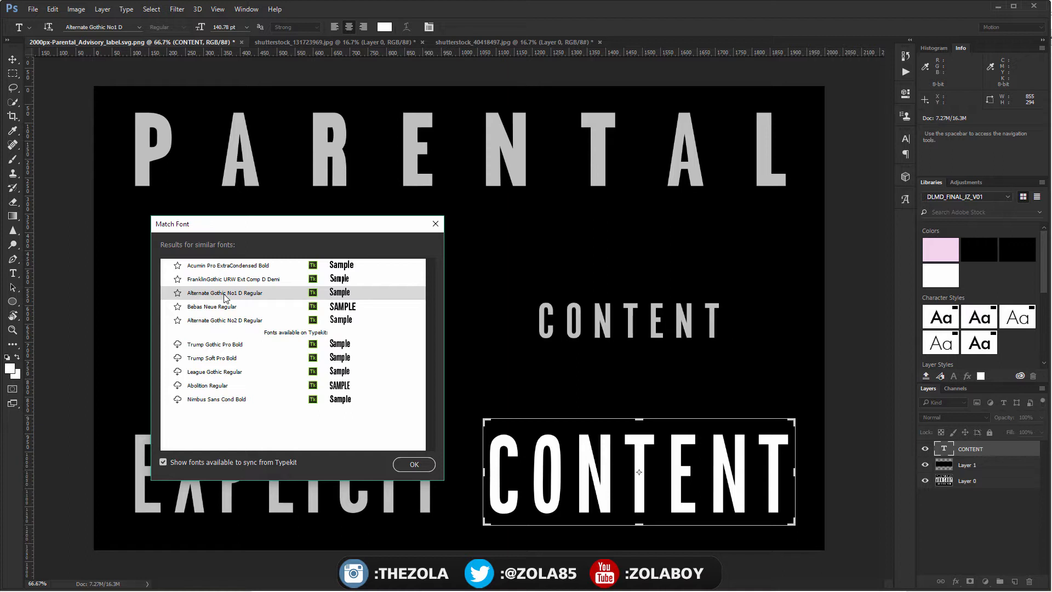
left_click(221, 281)
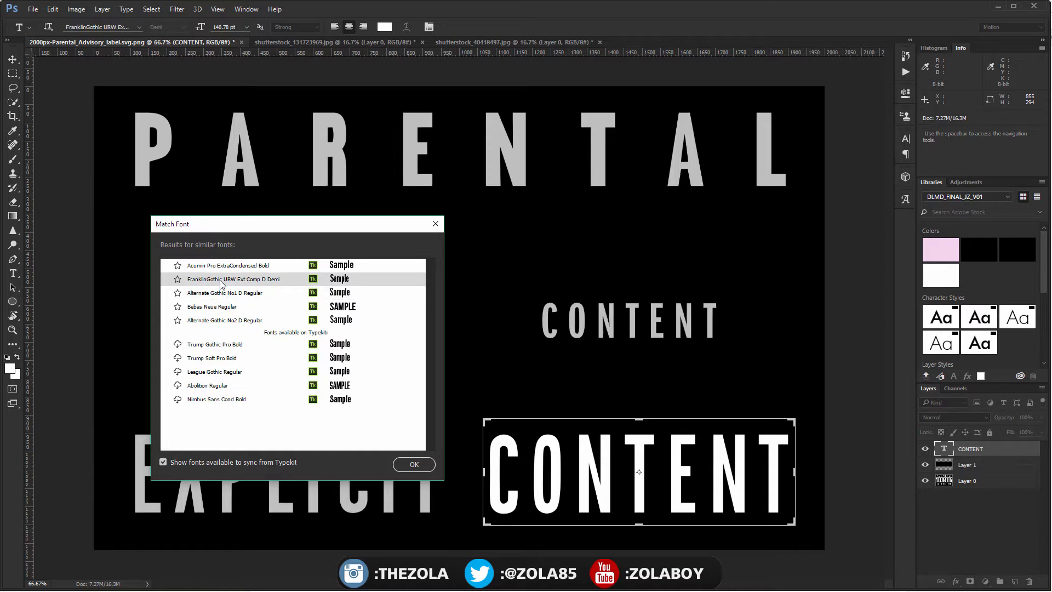
left_click(219, 294)
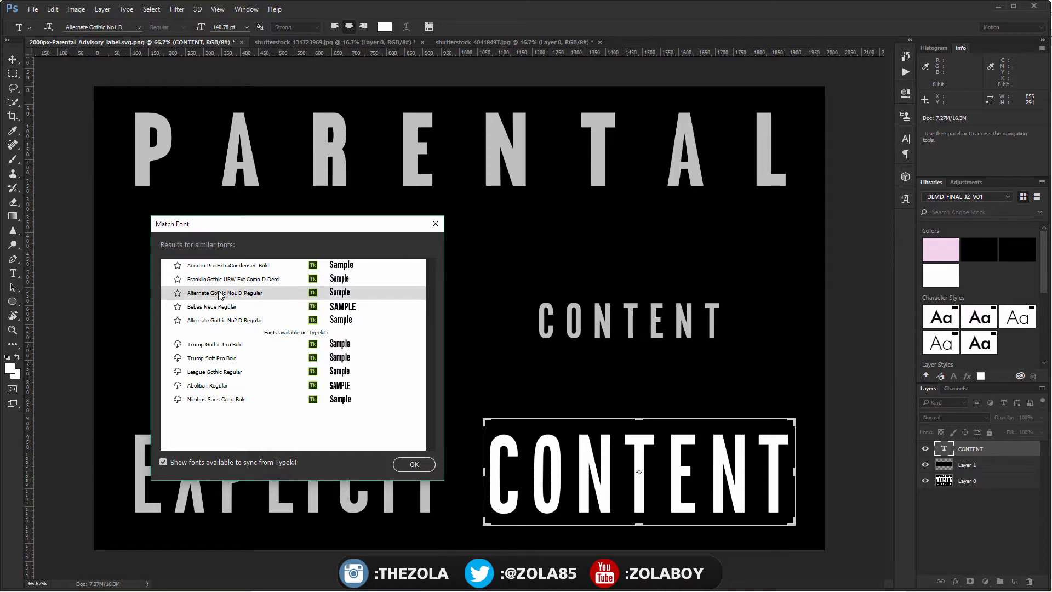
left_click(222, 280)
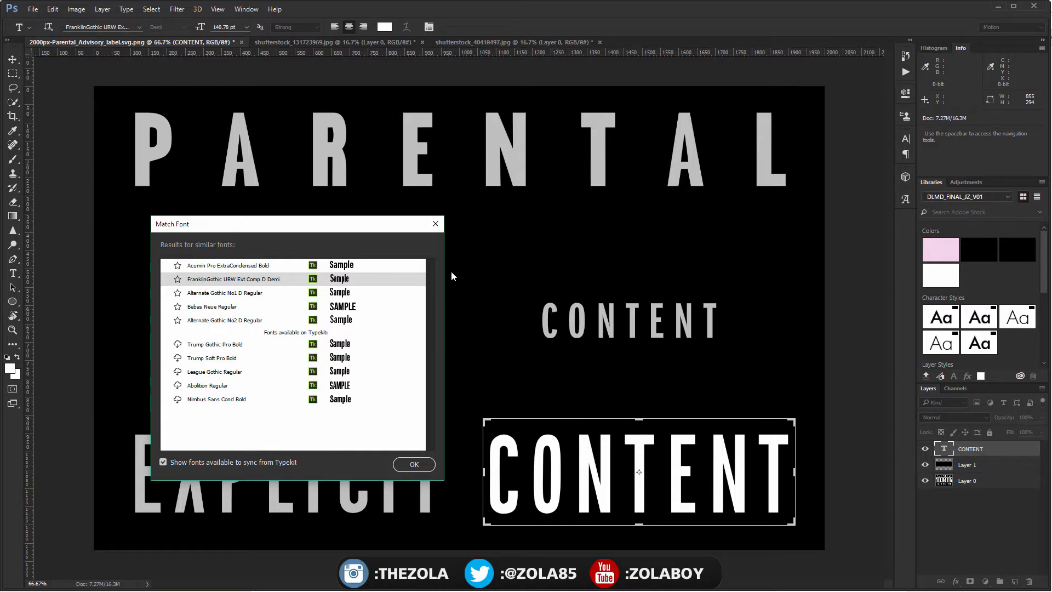
left_click(236, 267)
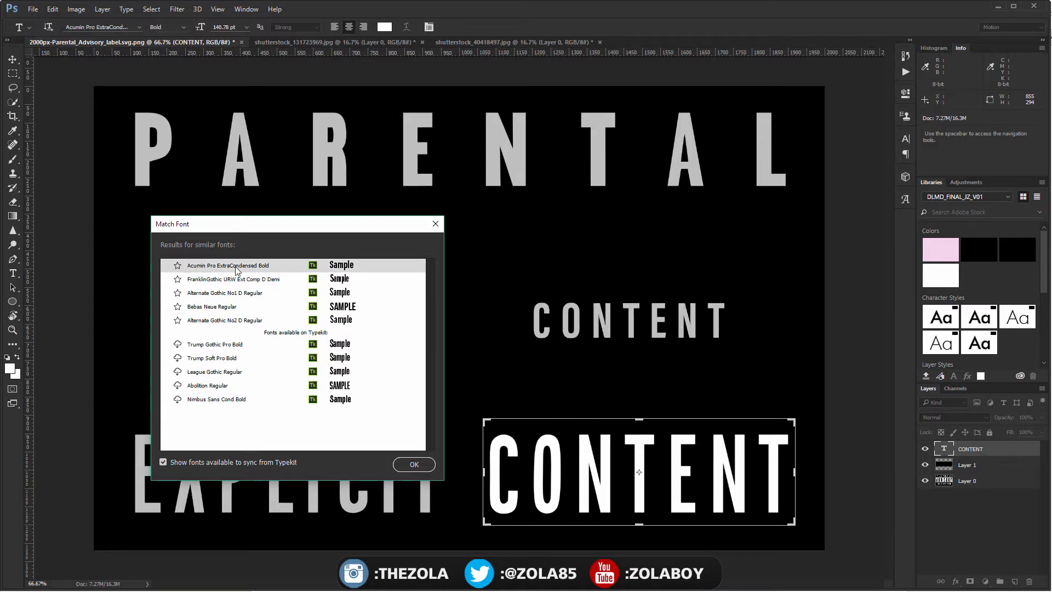
left_click(237, 307)
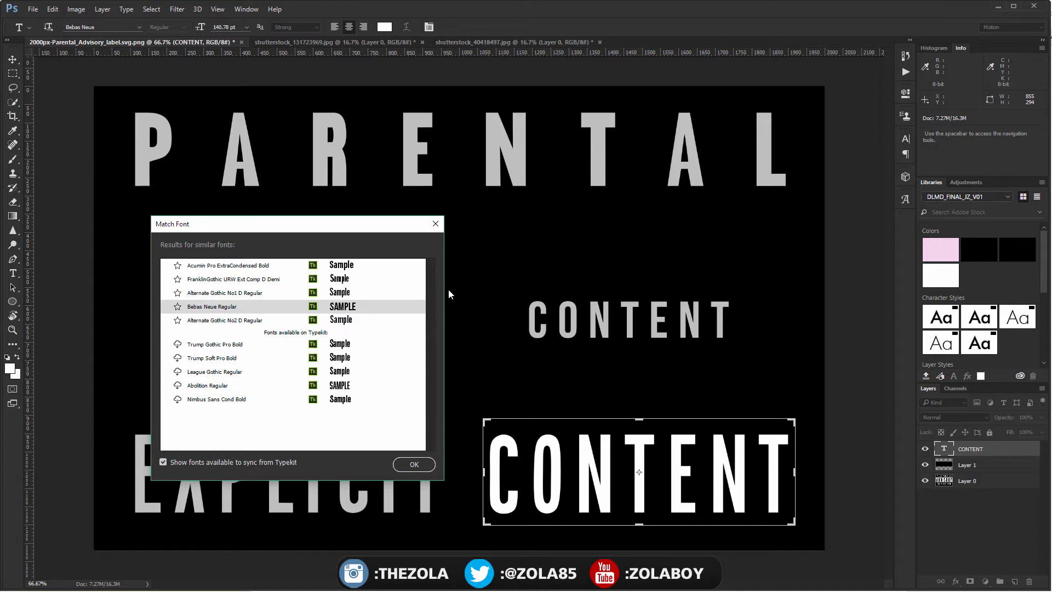
Apply the matched font Alternate Gothic No1 D Regular to the new CONTENT text.
left_click(246, 294)
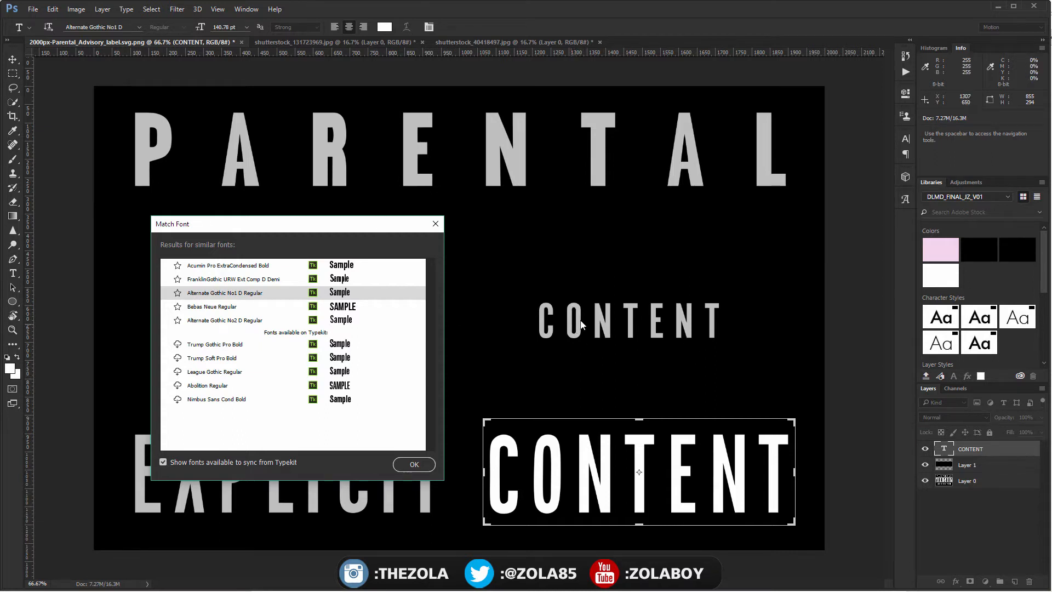
left_click(414, 465)
key("m")
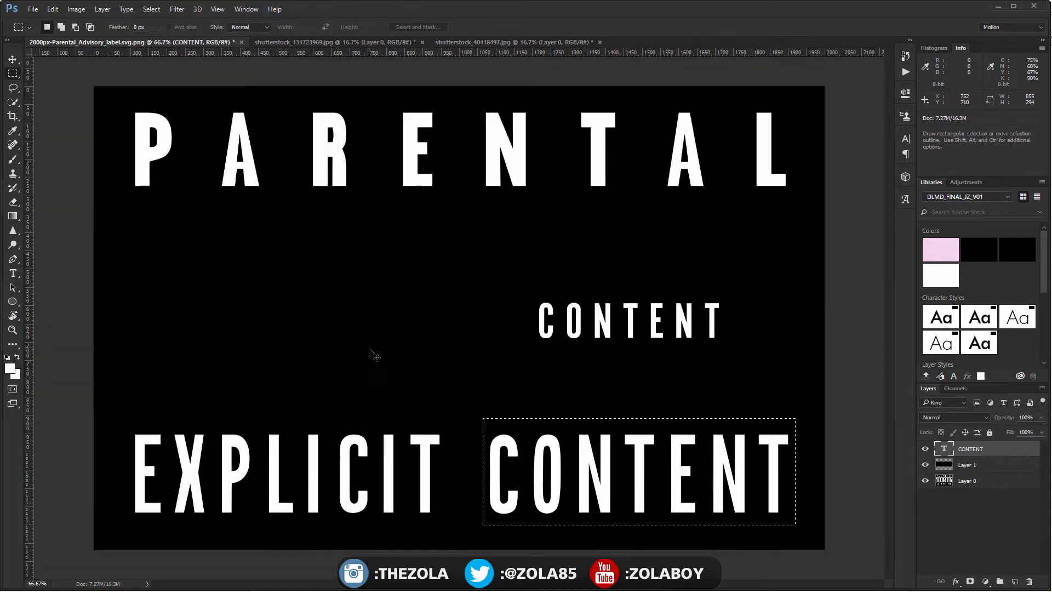
Move and enlarge the new CONTENT text until it spans about the width of the original word below it.
left_click(13, 59)
left_click_drag(618, 325, 575, 326)
key("ctrl+t")
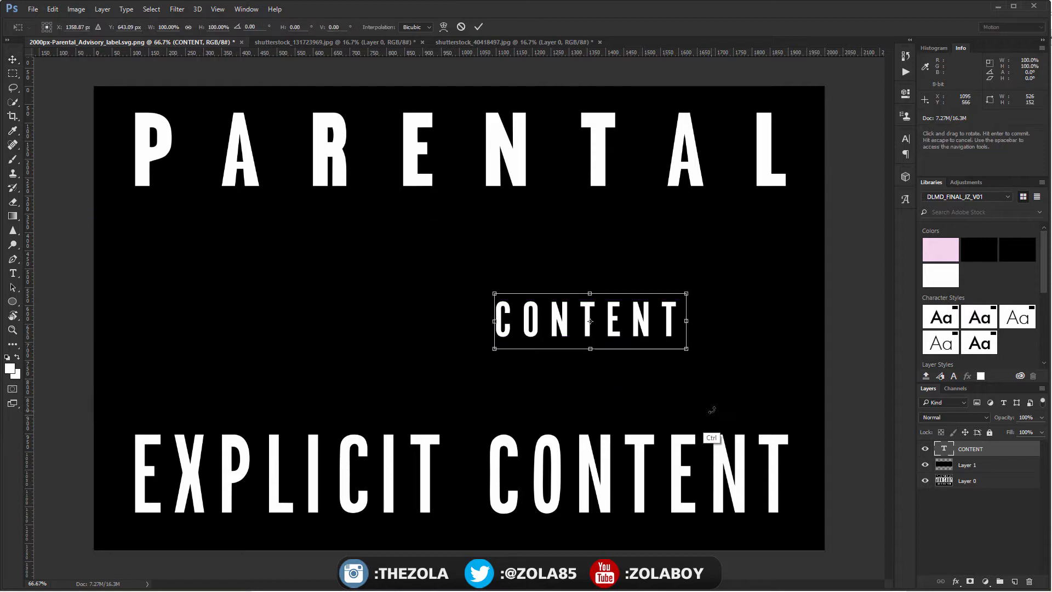
left_click_drag(687, 349, 816, 387)
mouse_move(746, 356)
left_mouse_down()
mouse_move(727, 438)
mouse_move(750, 498)
mouse_move(765, 476)
mouse_move(743, 356)
left_mouse_up()
key("Return")
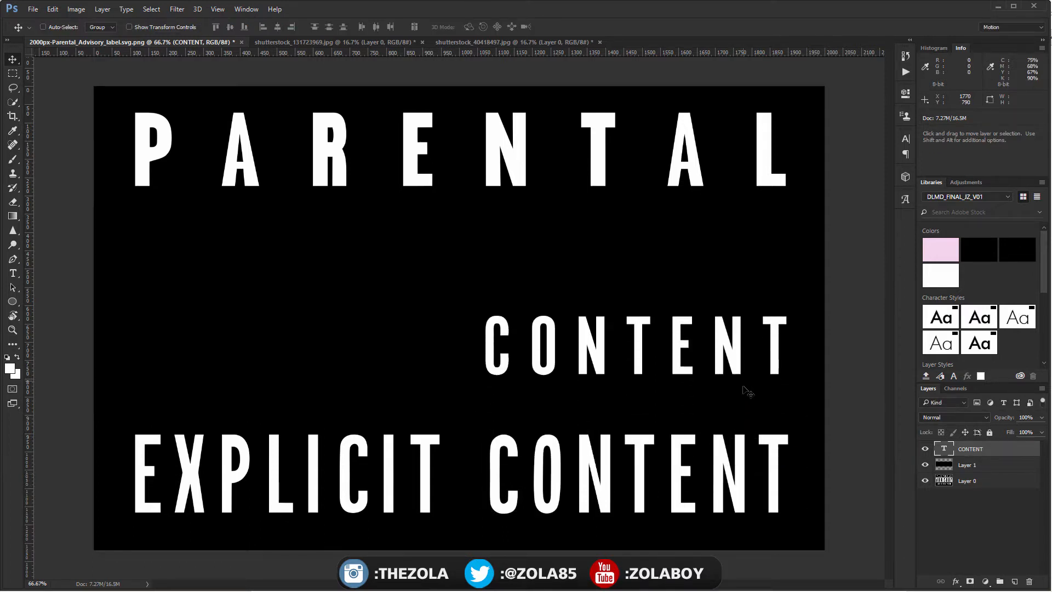
Stretch the new CONTENT text vertically to the original lettering's height and align it above that word.
key("ctrl+t")
left_click_drag(642, 395, 636, 429)
key("Return")
left_click_drag(692, 383, 695, 372)
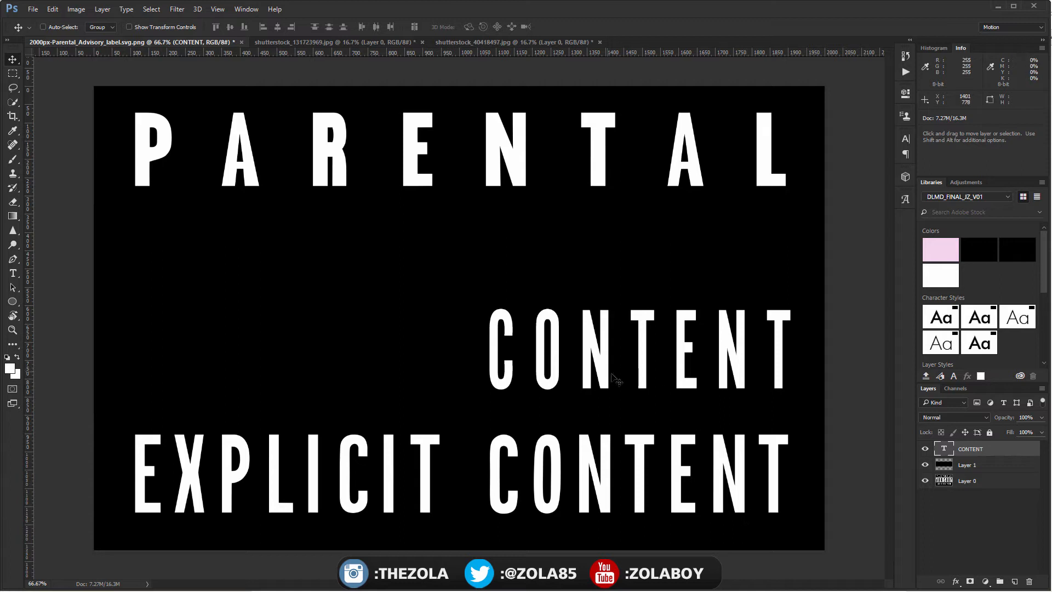
Set the horizontal scale of the new text's letter C to 113% and shift the word to line up with the original.
key("t")
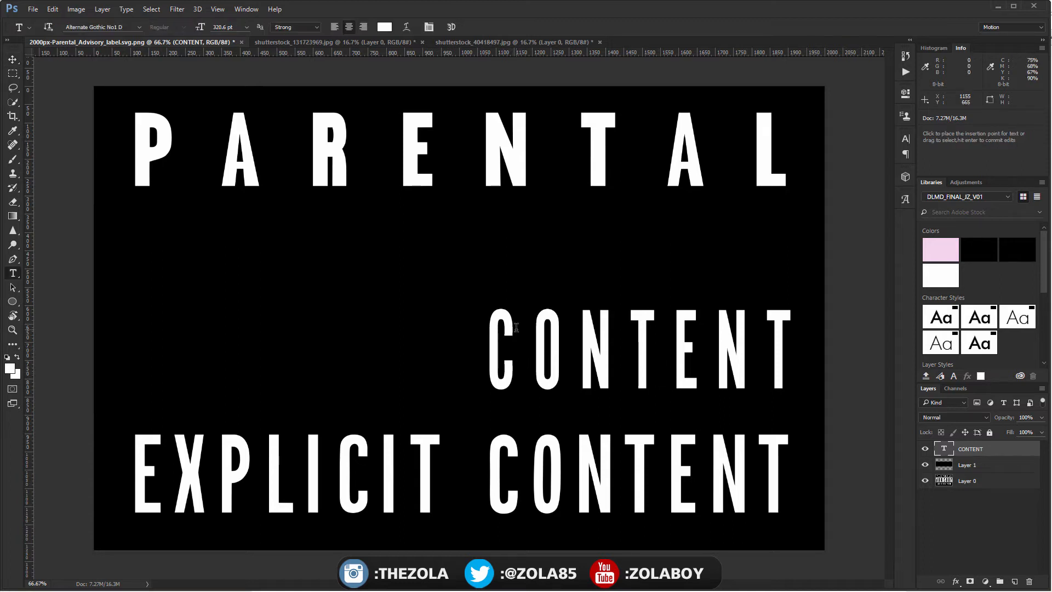
left_click_drag(516, 327, 486, 329)
left_click(906, 138)
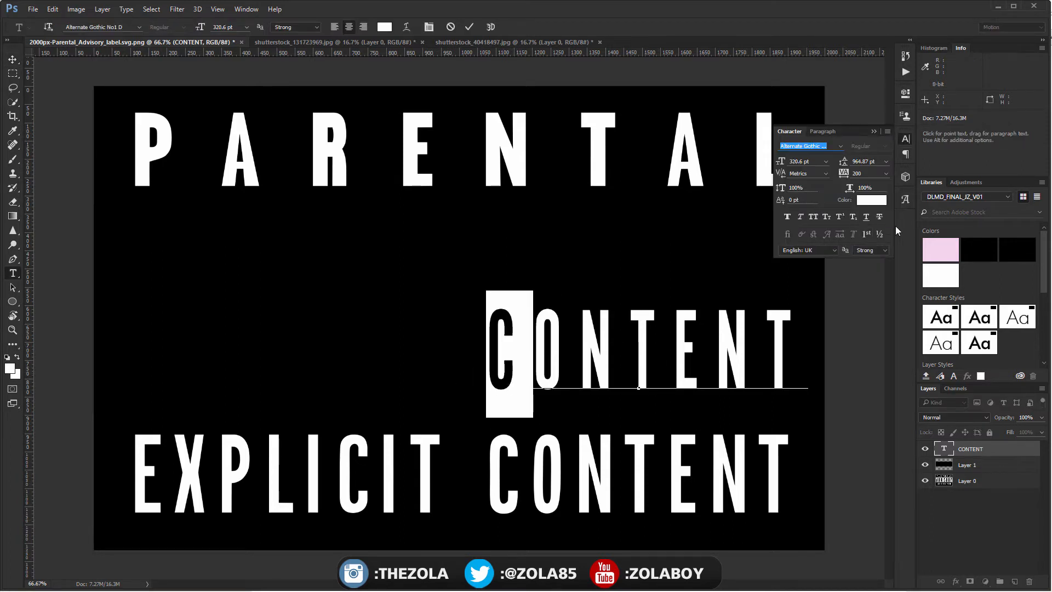
left_click(872, 188)
key("shift+Up")
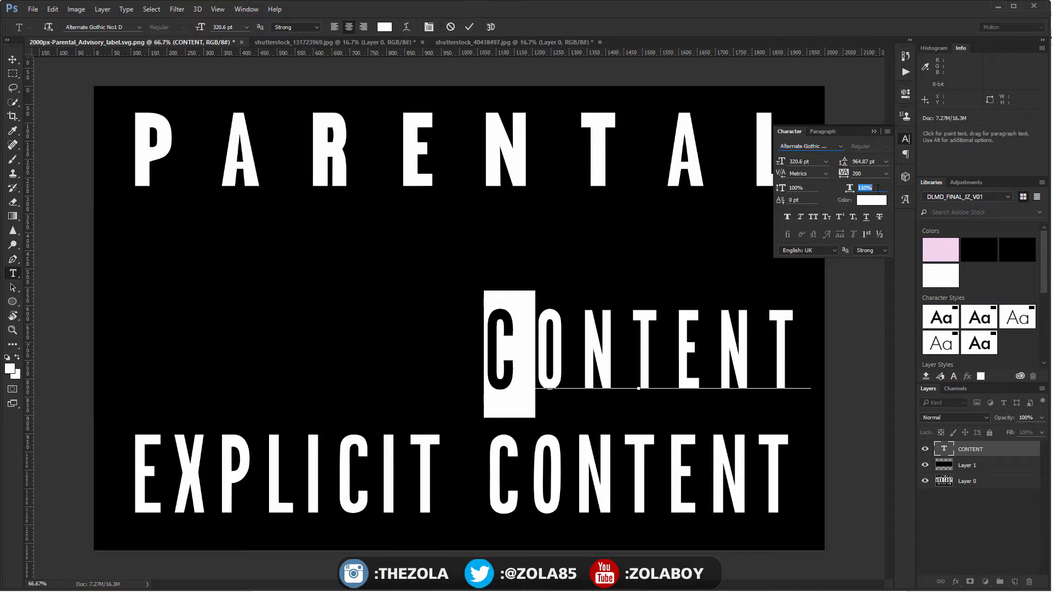
key("Up")
key("Up")
key("Up")
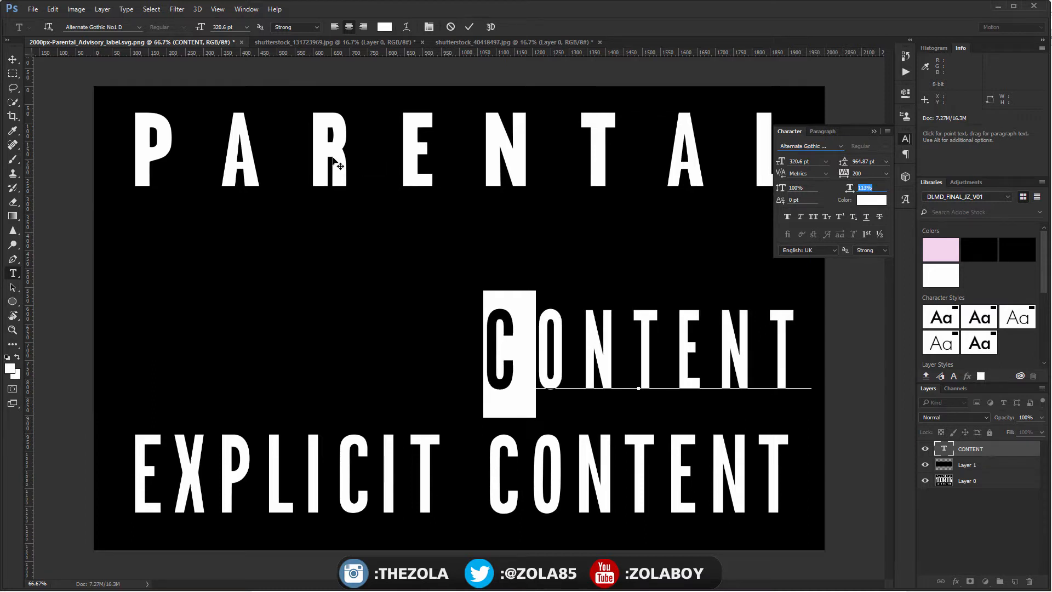
left_click(12, 58)
mouse_move(572, 352)
left_mouse_down()
mouse_move(602, 352)
mouse_move(586, 351)
left_mouse_up()
Tighten the kerning between the C and O of the new CONTENT text to -60.
key("t")
left_click(545, 361)
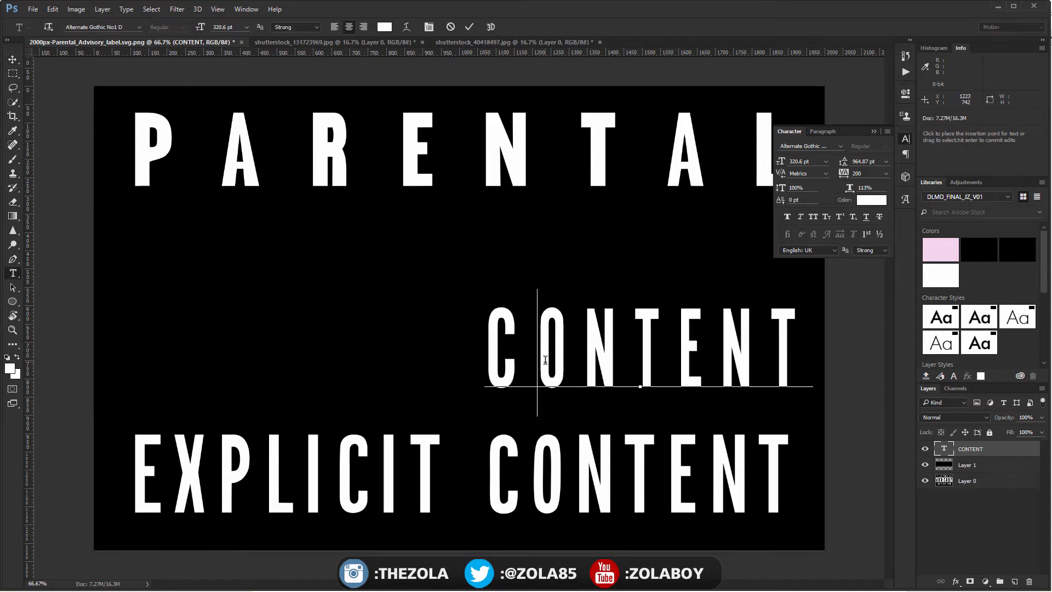
key("alt+Left")
key("alt+Left")
key("alt+Left")
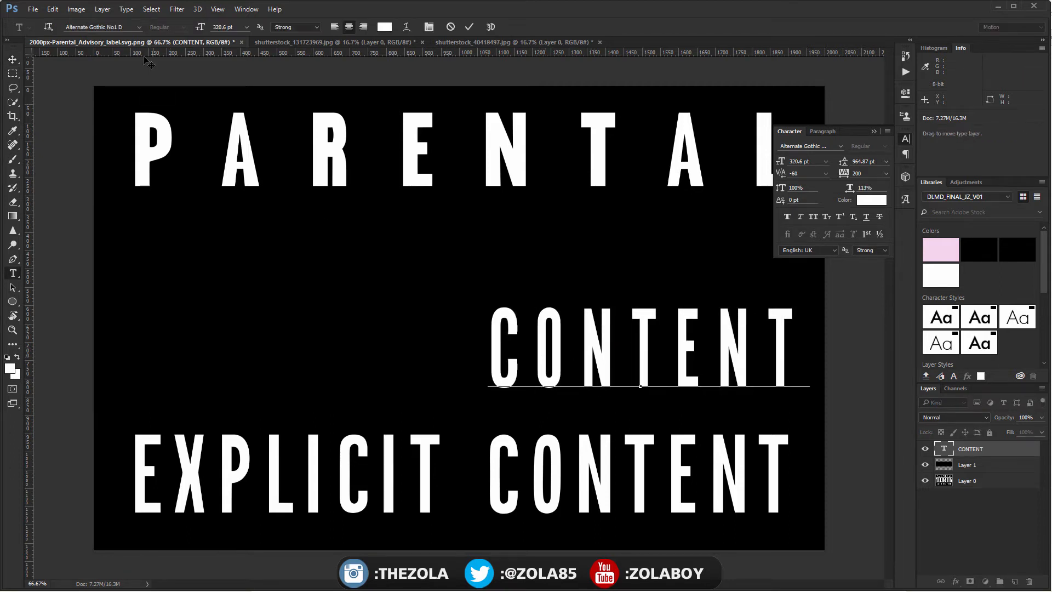
Reposition the new CONTENT text above the original word and hide its layer.
left_click(12, 59)
left_click_drag(637, 348, 630, 345)
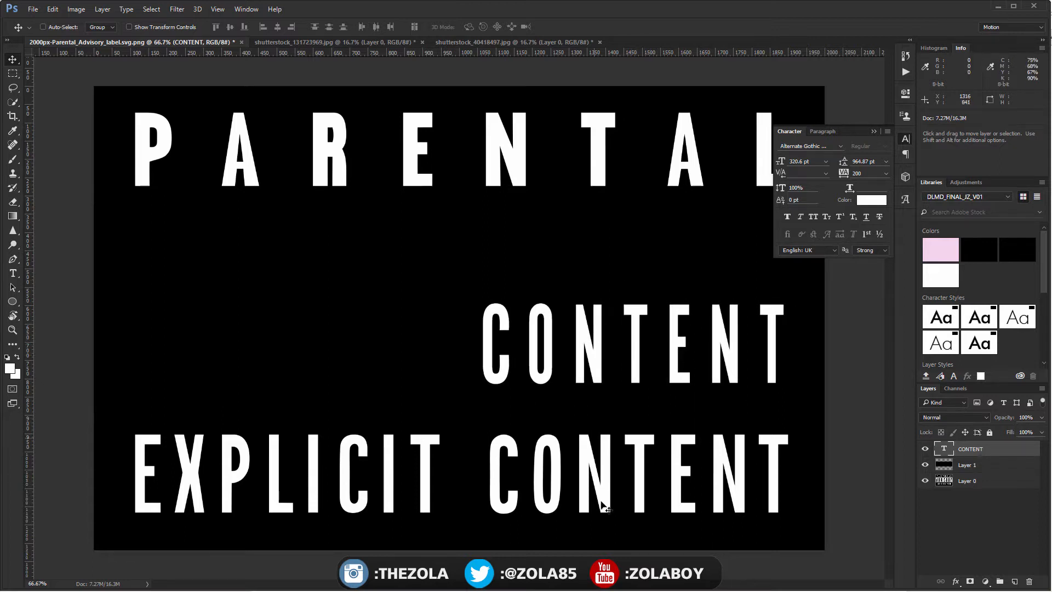
left_click_drag(714, 352, 725, 349)
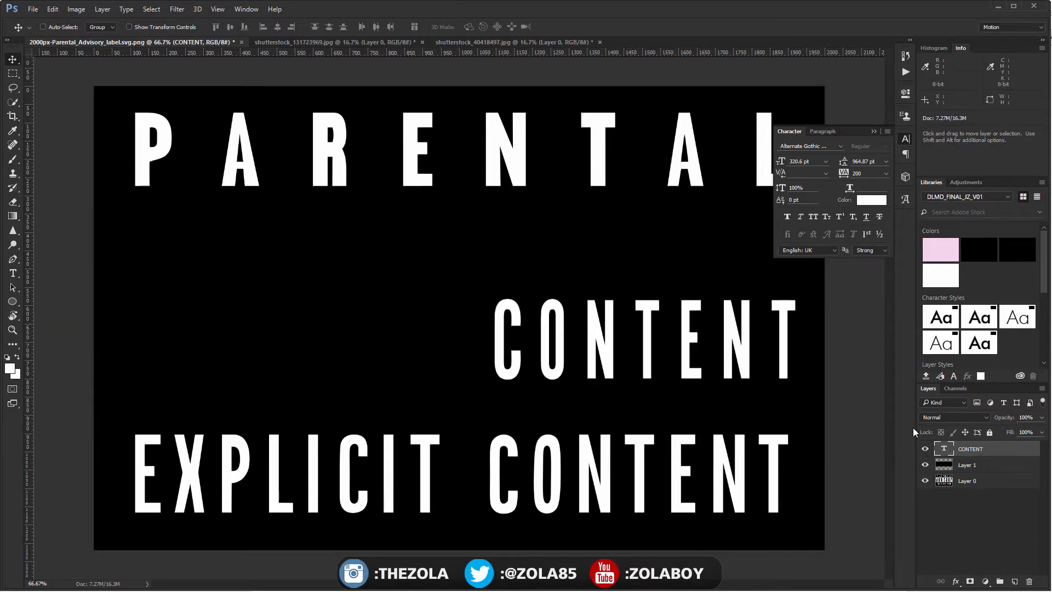
left_click(925, 449)
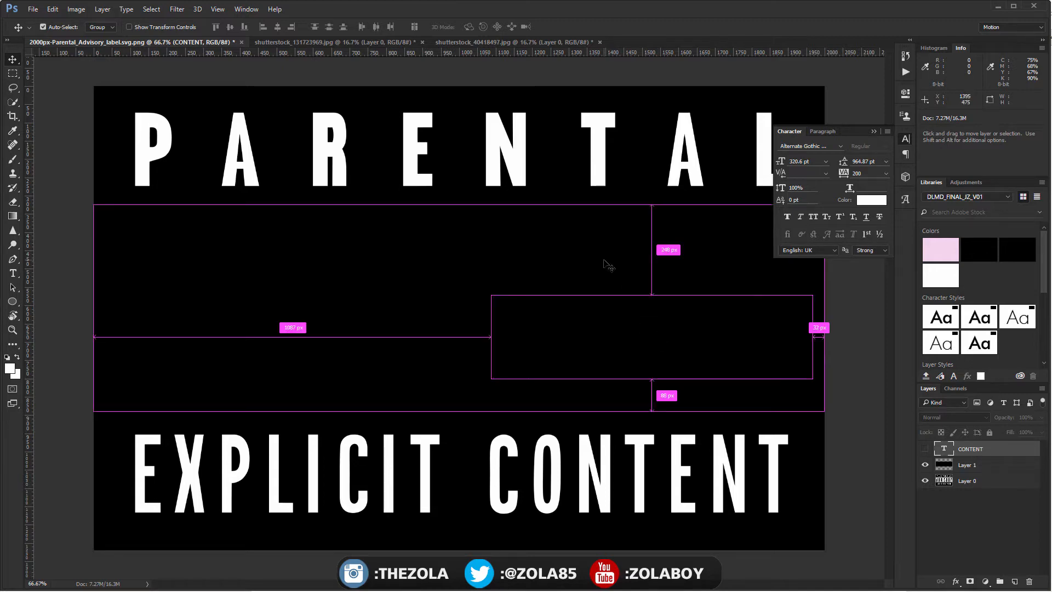
Switch to the shutterstock_40418497.jpg portrait document.
key("ctrl+Tab")
key("ctrl+Tab")
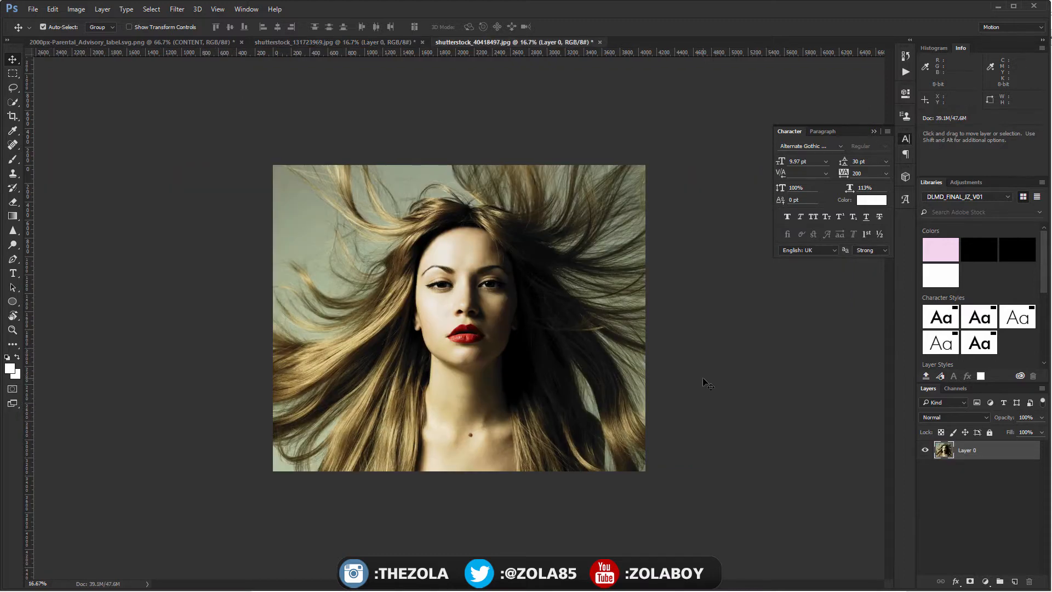
key("ctrl+plus")
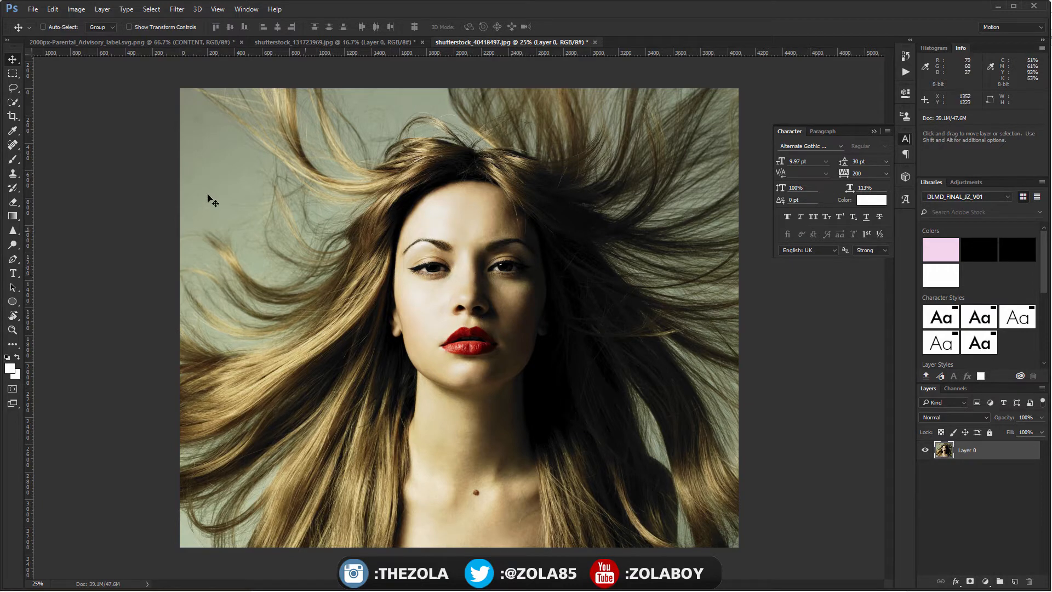
Try a Quick Selection of the woman and her hair, subtract the background patch near the lower-left hair, and deselect.
left_click(13, 102)
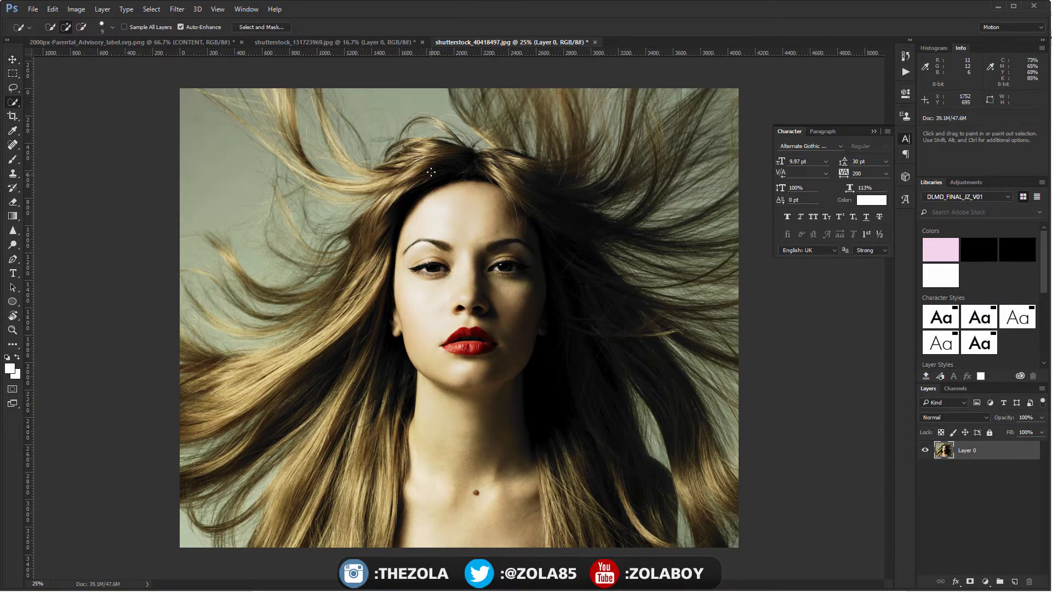
mouse_move(425, 178)
left_mouse_down()
mouse_move(378, 229)
mouse_move(445, 317)
mouse_move(484, 413)
mouse_move(536, 325)
mouse_move(526, 198)
mouse_move(572, 182)
mouse_move(534, 135)
mouse_move(186, 428)
mouse_move(340, 419)
mouse_move(329, 474)
mouse_move(355, 500)
left_mouse_up()
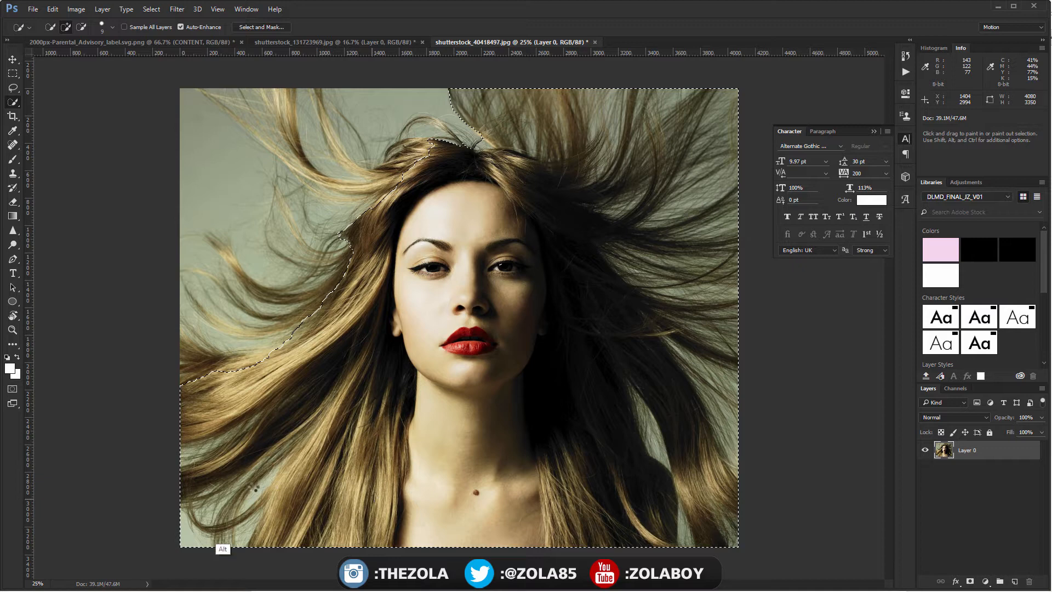
mouse_move(244, 510)
left_mouse_down()
mouse_move(264, 496)
mouse_move(181, 555)
mouse_move(253, 559)
left_mouse_up()
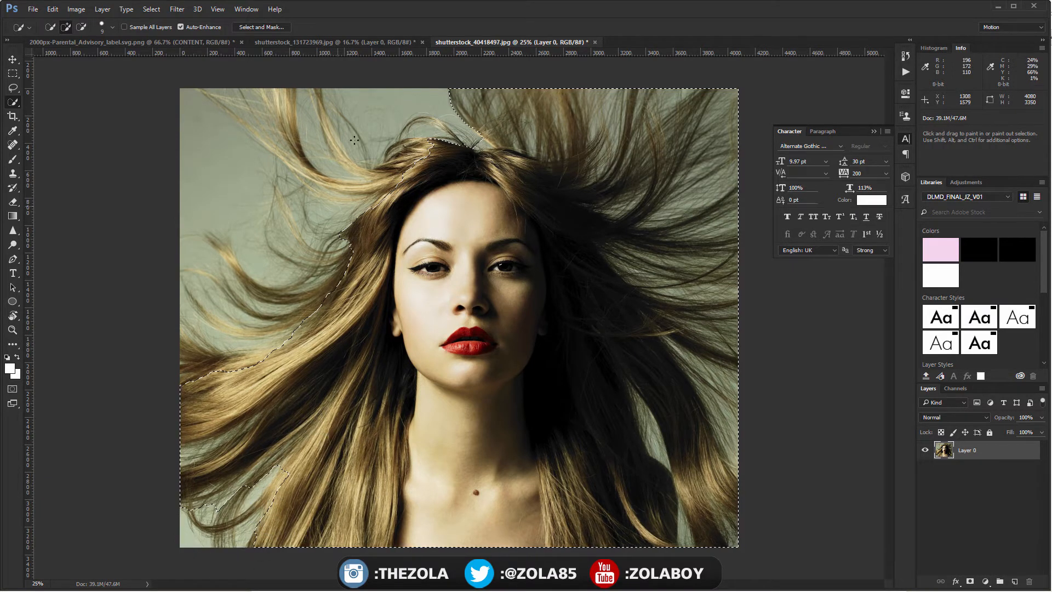
key("ctrl+d")
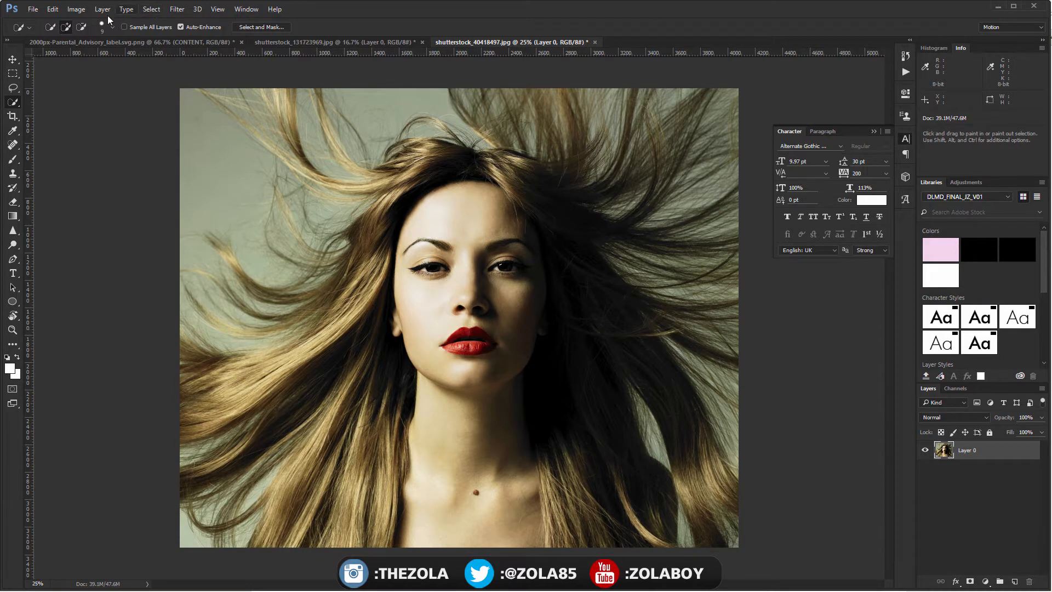
left_click(79, 9)
mouse_move(103, 12)
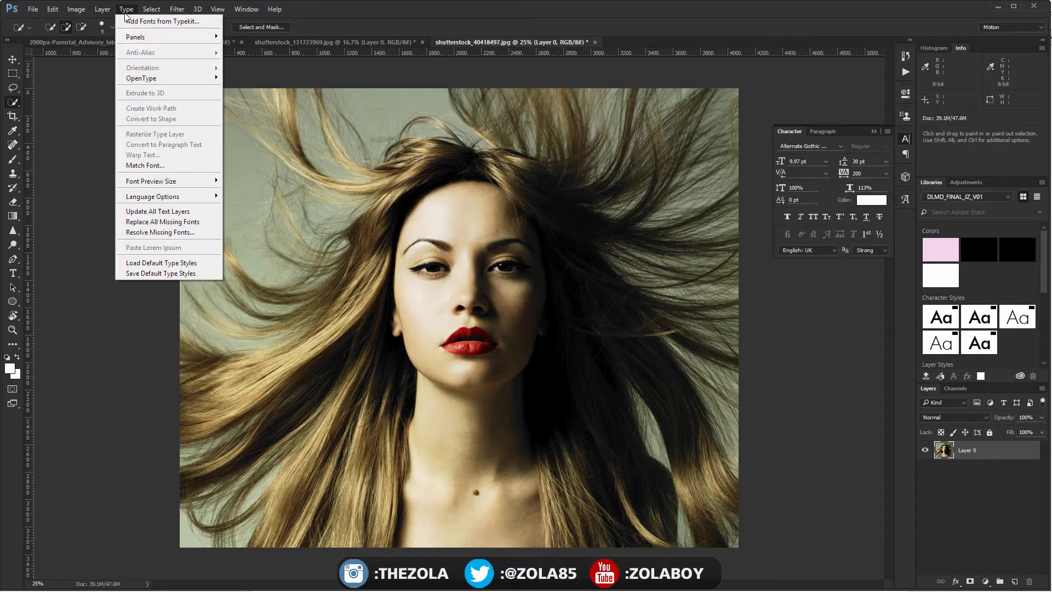
mouse_move(153, 12)
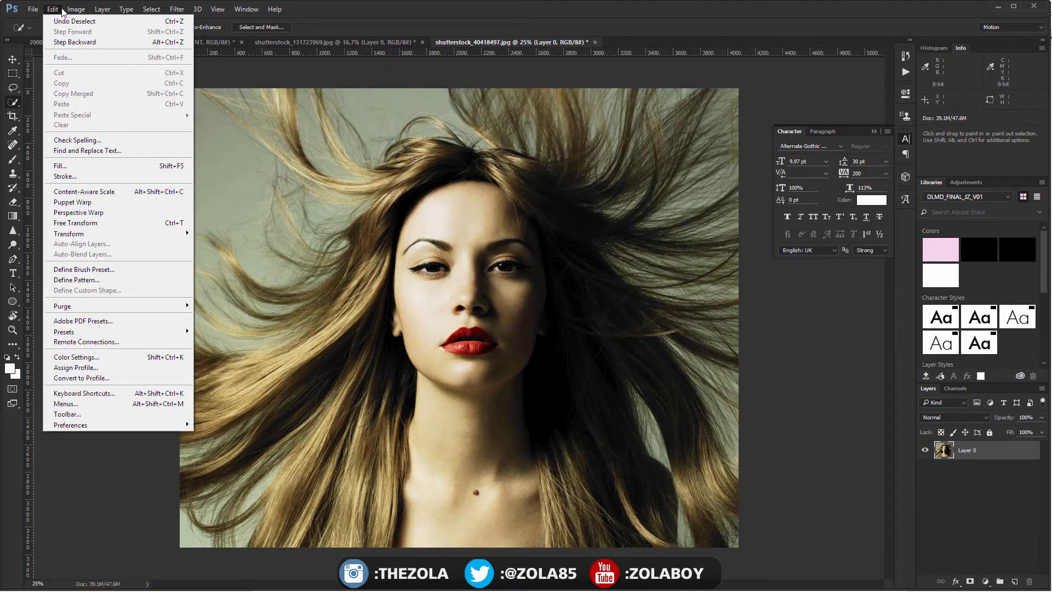
Duplicate the portrait's Layer 0.
left_click(13, 59)
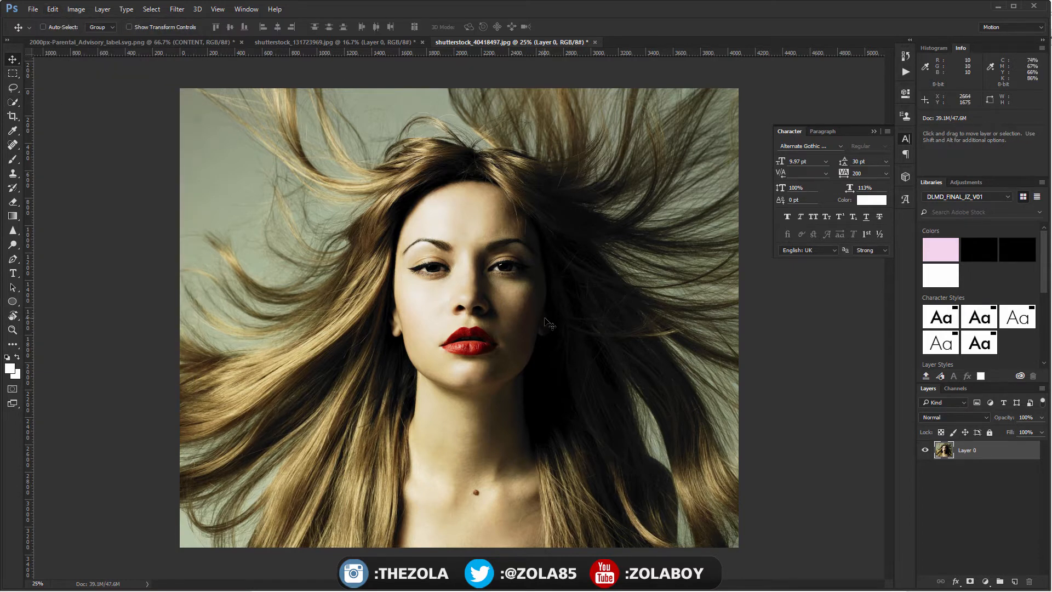
key("shift")
key("ctrl+j")
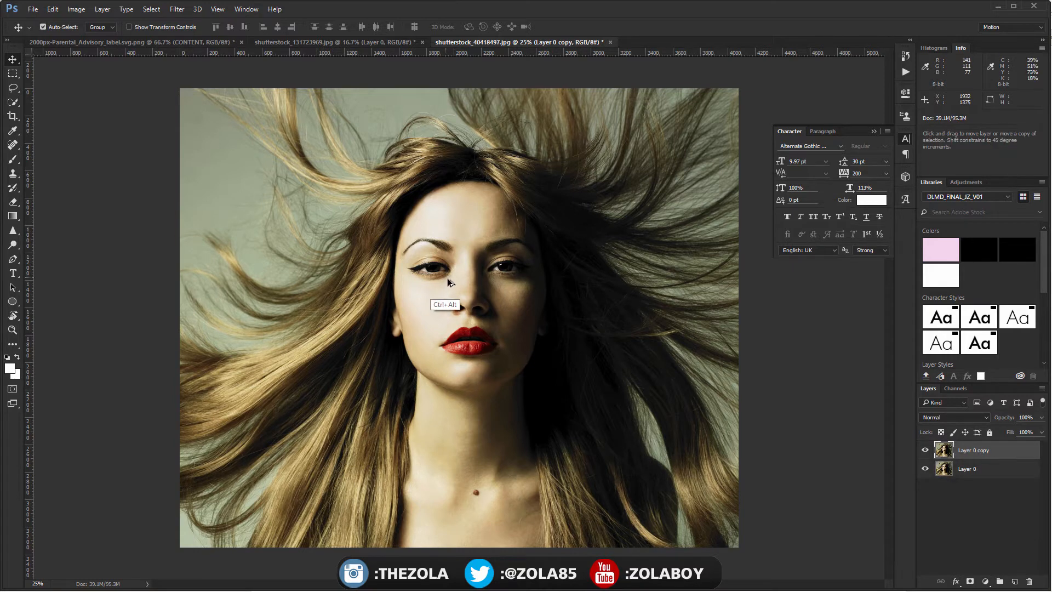
key("ctrl+alt+r")
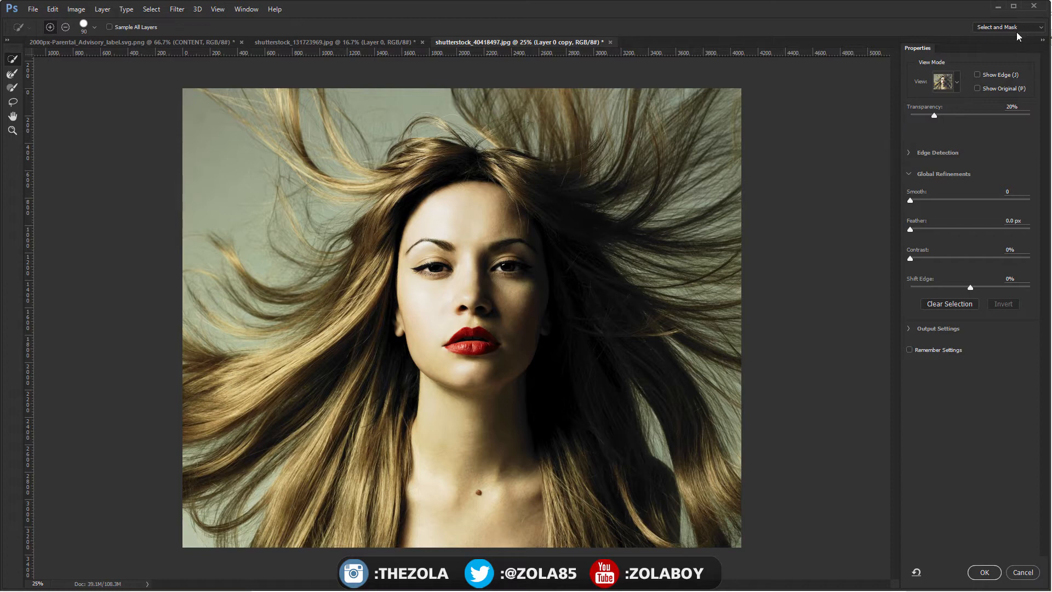
left_click(998, 28)
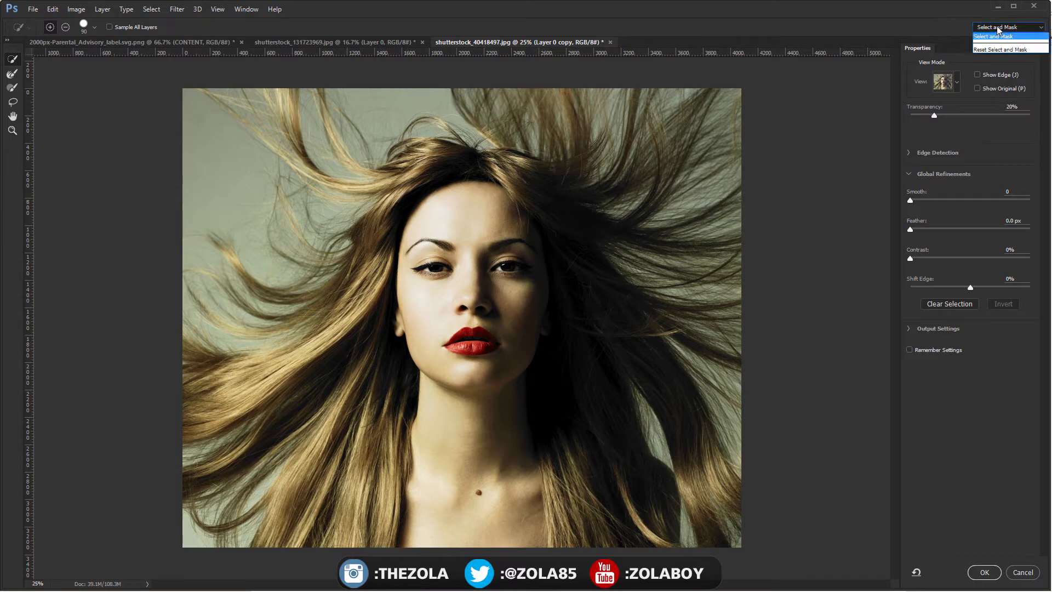
left_click(997, 25)
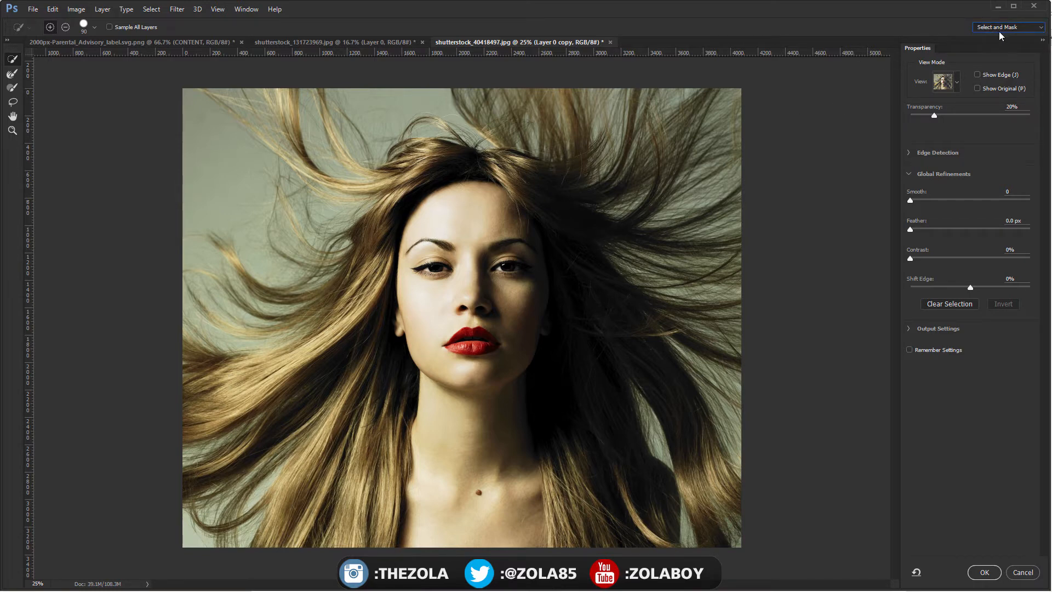
left_click(999, 29)
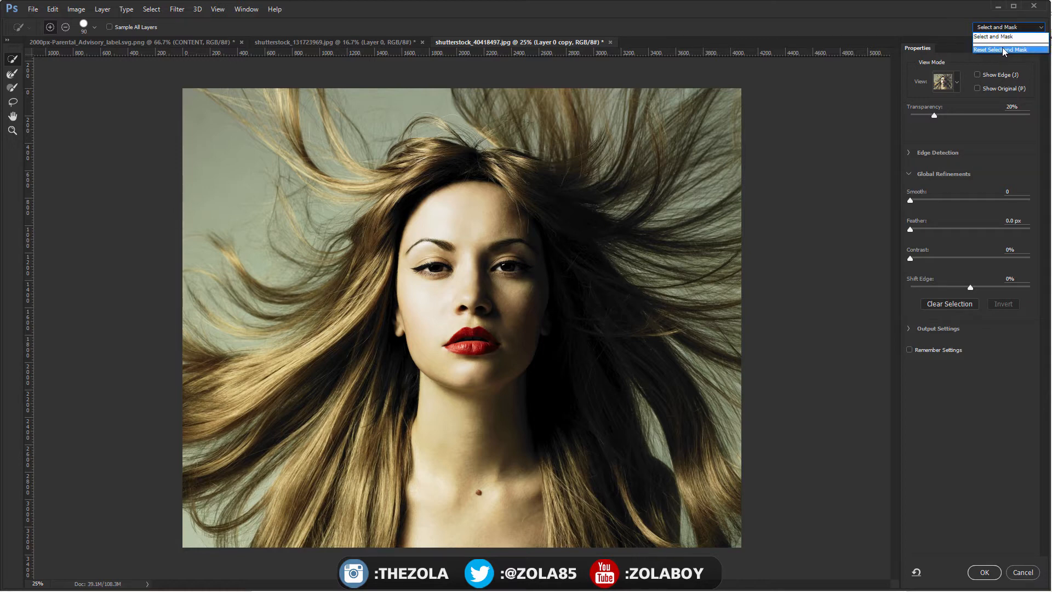
left_click(1002, 36)
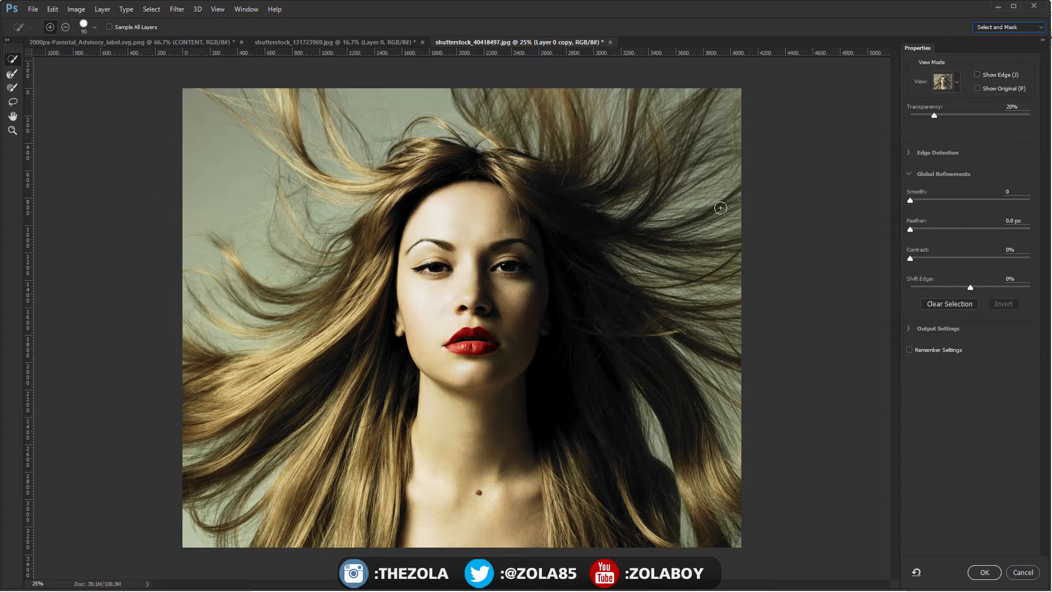
mouse_move(935, 115)
left_mouse_down()
mouse_move(1008, 120)
mouse_move(930, 120)
left_mouse_up()
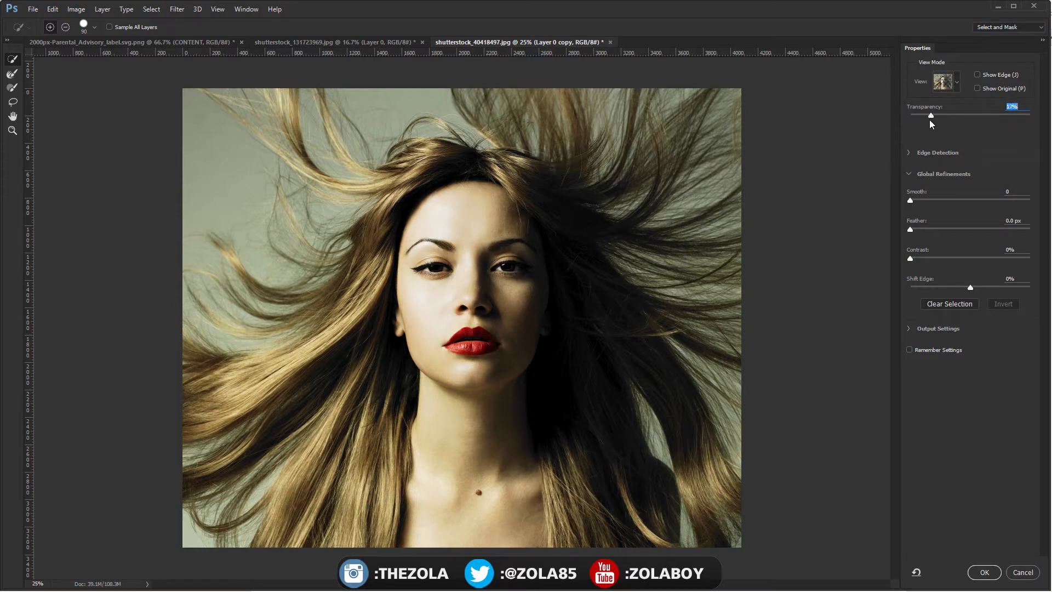
left_click(1020, 573)
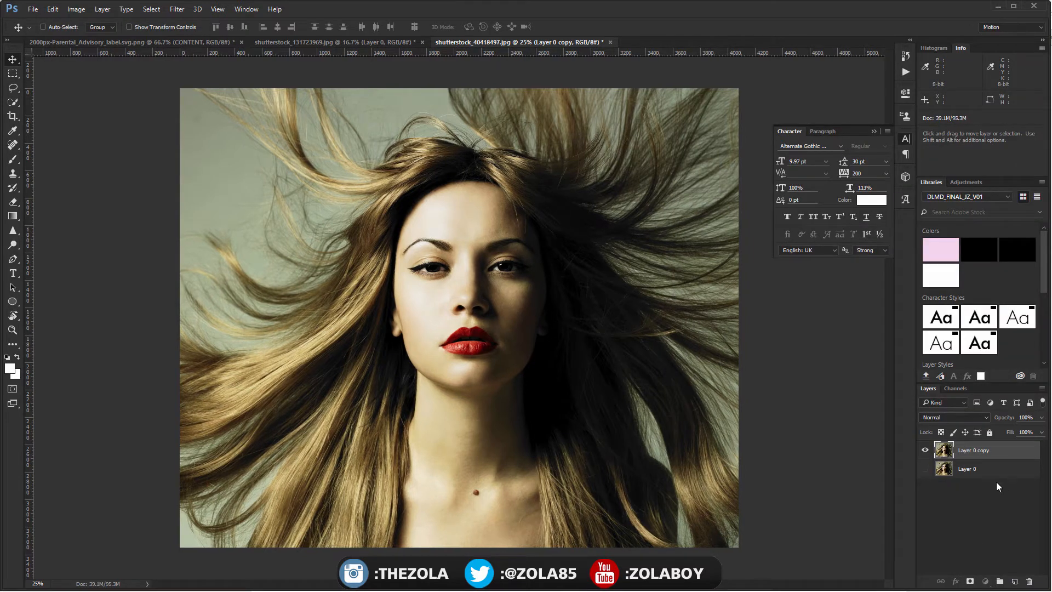
Hide the original Layer 0 and make Layer 0 copy the active layer.
left_click(996, 481)
left_click(976, 456)
left_click(978, 470)
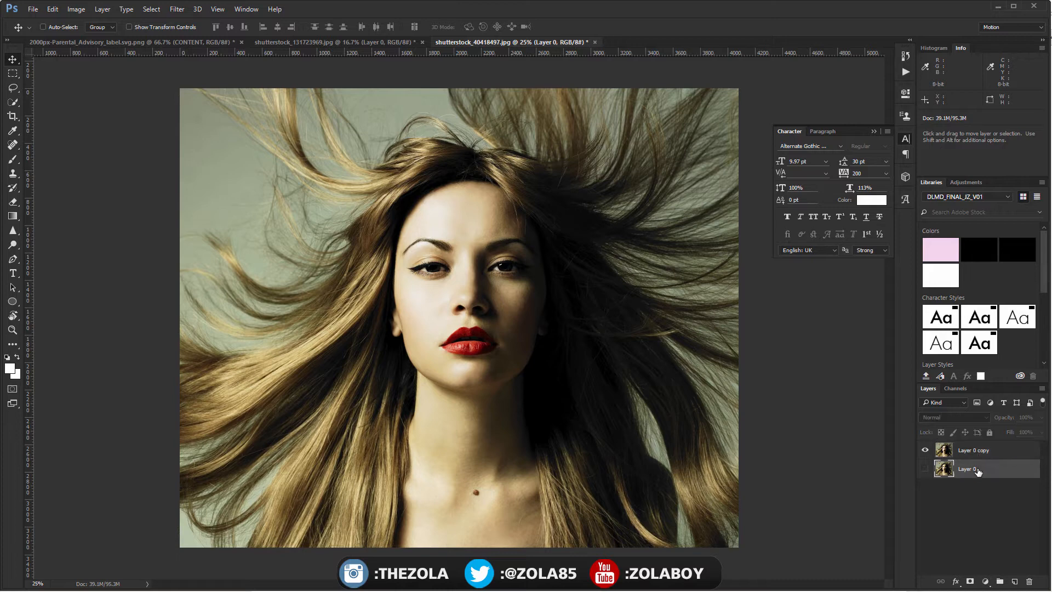
left_click(967, 455)
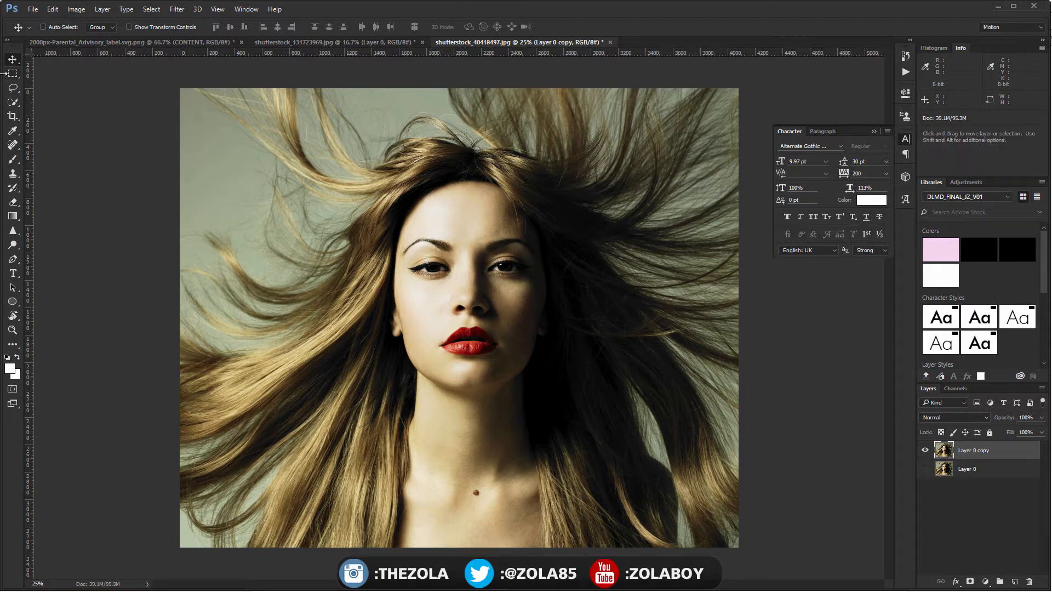
Start Select and Mask on Layer 0 copy and set the Onion Skin view's transparency to 21%.
left_click(13, 73)
key("ctrl+alt+r")
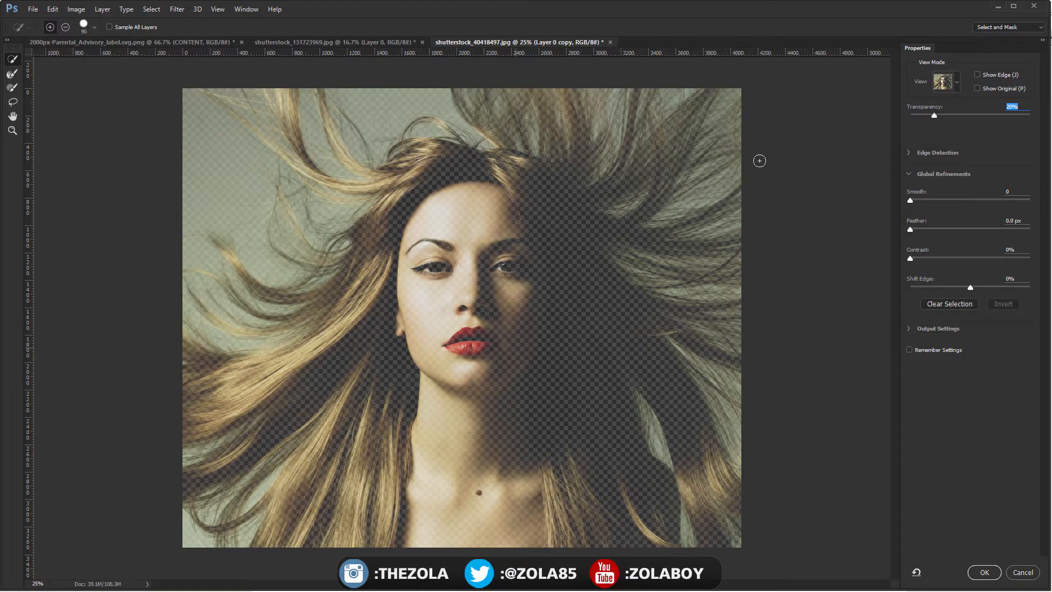
left_click_drag(934, 116, 969, 116)
left_click(952, 89)
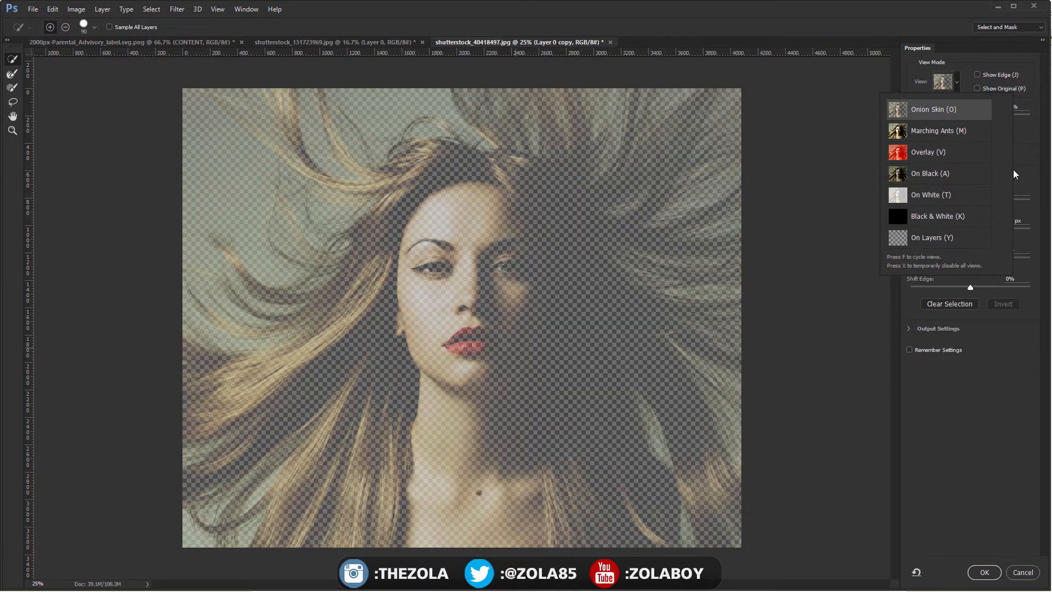
left_click(1014, 170)
left_click(1007, 117)
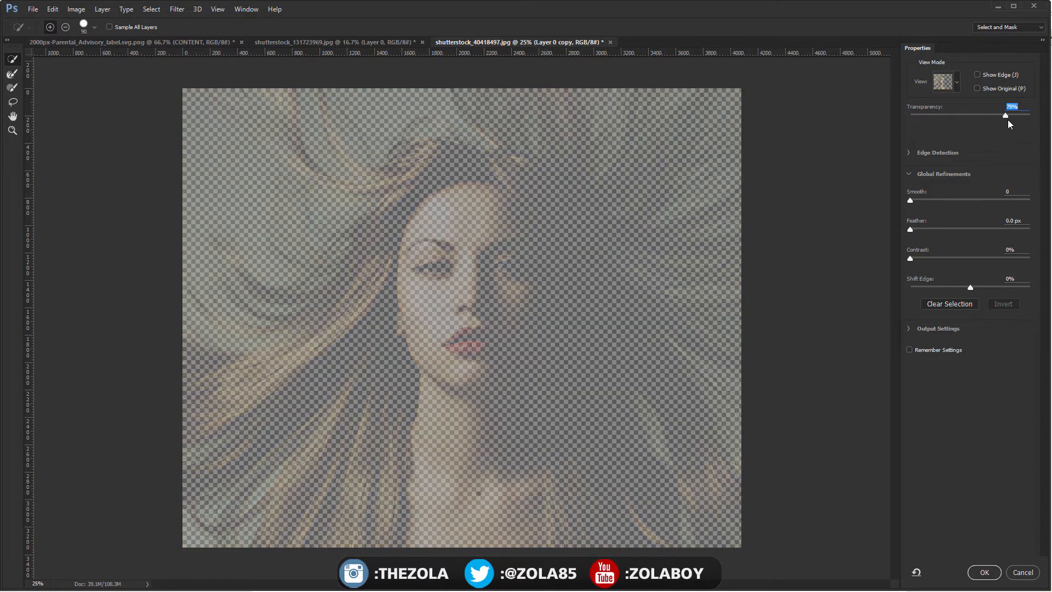
left_click_drag(1013, 119, 985, 123)
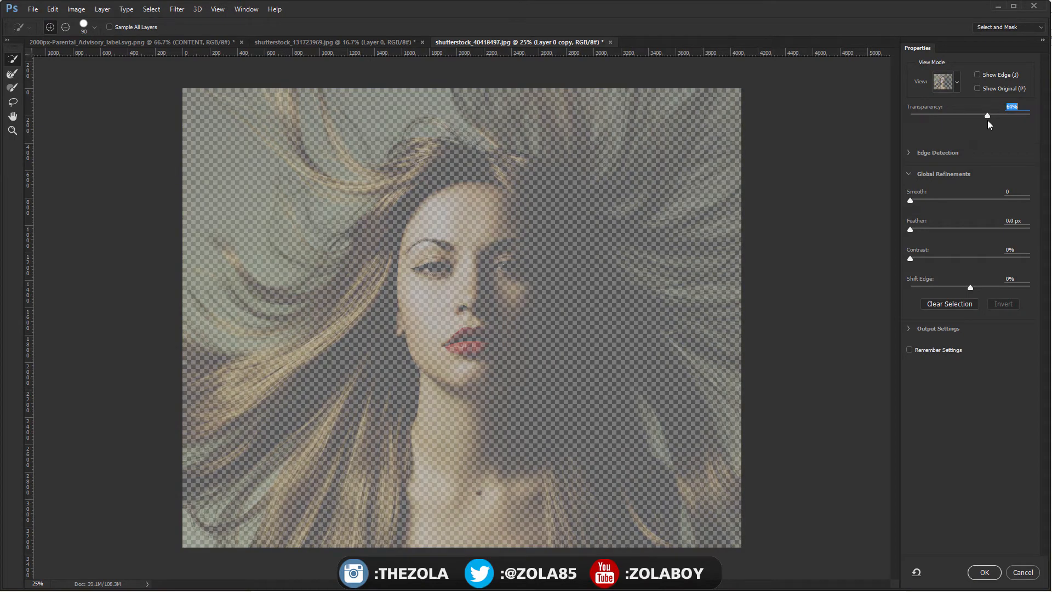
left_click_drag(988, 119, 989, 116)
mouse_move(997, 117)
left_mouse_down()
mouse_move(949, 119)
mouse_move(991, 117)
left_mouse_up()
mouse_move(986, 115)
left_mouse_down()
mouse_move(956, 114)
mouse_move(991, 115)
mouse_move(982, 117)
left_mouse_up()
left_click_drag(1005, 116, 936, 120)
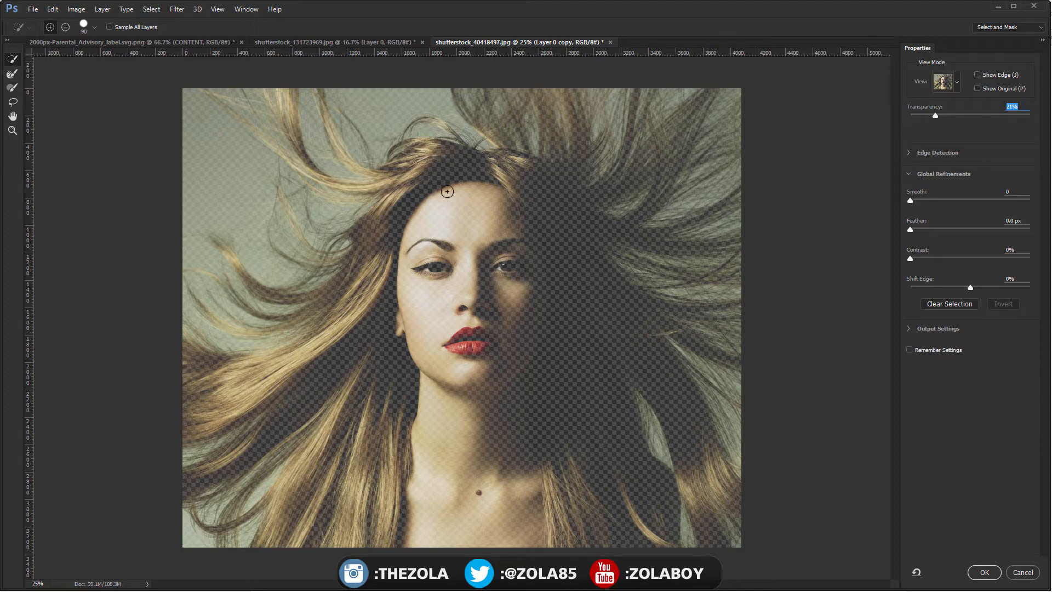
Add the woman's face, neck and chest to the selection, and the lower-left hair with the brush at size 250.
mouse_move(447, 191)
left_mouse_down()
mouse_move(435, 265)
mouse_move(478, 246)
mouse_move(469, 262)
mouse_move(521, 246)
mouse_move(504, 299)
mouse_move(524, 231)
mouse_move(495, 324)
mouse_move(500, 359)
mouse_move(525, 325)
left_mouse_up()
mouse_move(467, 359)
left_mouse_down()
mouse_move(438, 460)
mouse_move(441, 506)
left_mouse_up()
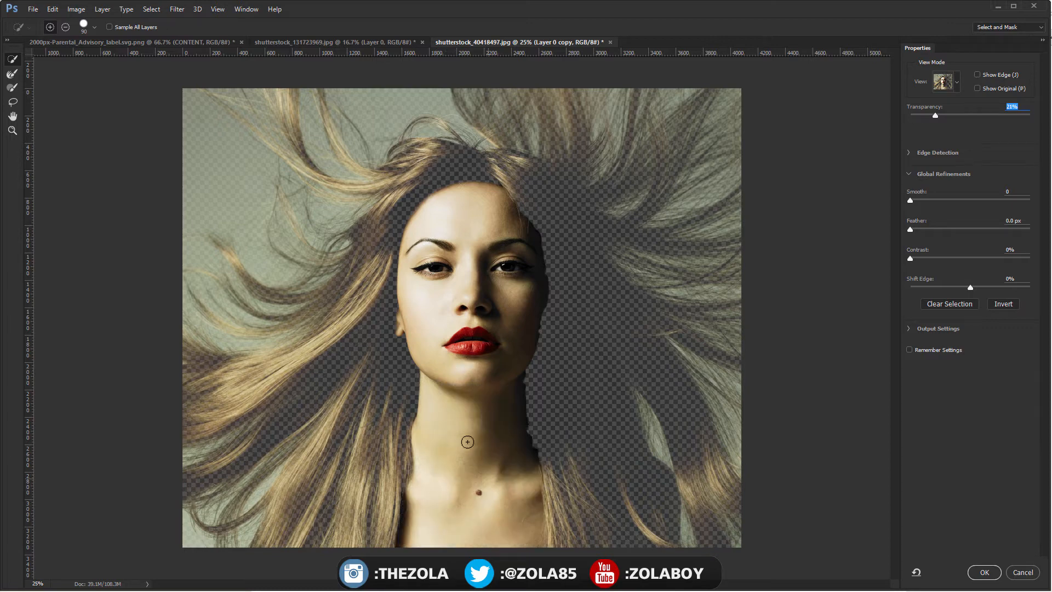
key("bracketright")
key("bracketright")
key("bracketright")
key("bracketright")
key("bracketright")
key("bracketright")
key("bracketright")
key("bracketright")
key("bracketright")
key("bracketright")
key("bracketright")
key("bracketright")
key("bracketright")
key("bracketright")
key("bracketright")
key("bracketright")
key("bracketleft")
key("bracketleft")
key("bracketleft")
key("bracketleft")
key("bracketleft")
key("bracketleft")
key("bracketleft")
key("bracketleft")
key("bracketleft")
key("bracketleft")
key("bracketleft")
key("bracketleft")
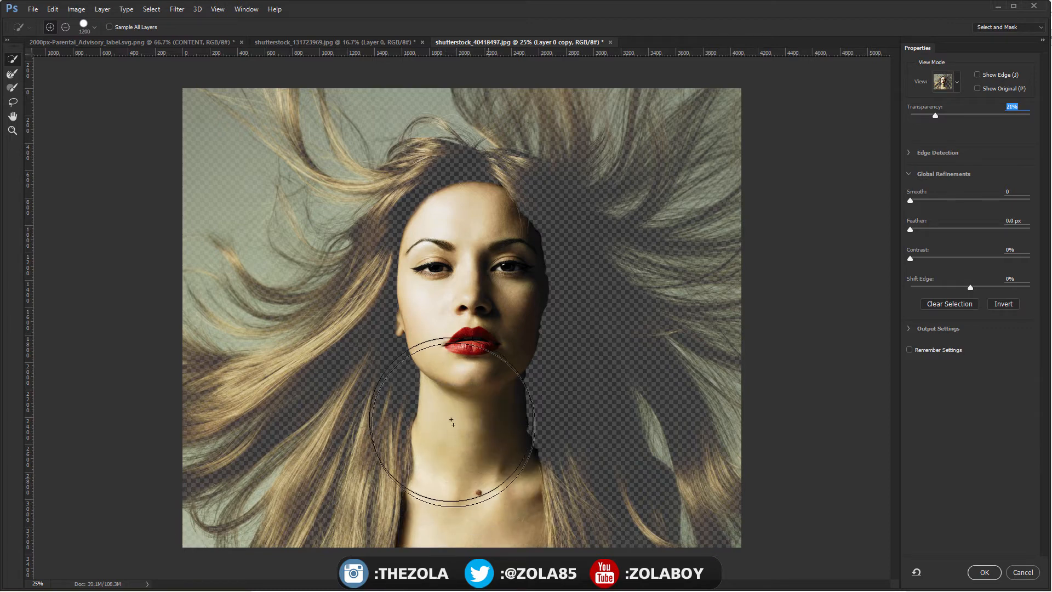
mouse_move(387, 392)
left_mouse_down()
mouse_move(362, 503)
mouse_move(361, 441)
mouse_move(282, 472)
mouse_move(264, 501)
mouse_move(269, 488)
mouse_move(225, 440)
mouse_move(173, 460)
mouse_move(246, 426)
mouse_move(195, 372)
mouse_move(229, 365)
mouse_move(218, 376)
mouse_move(283, 291)
left_mouse_up()
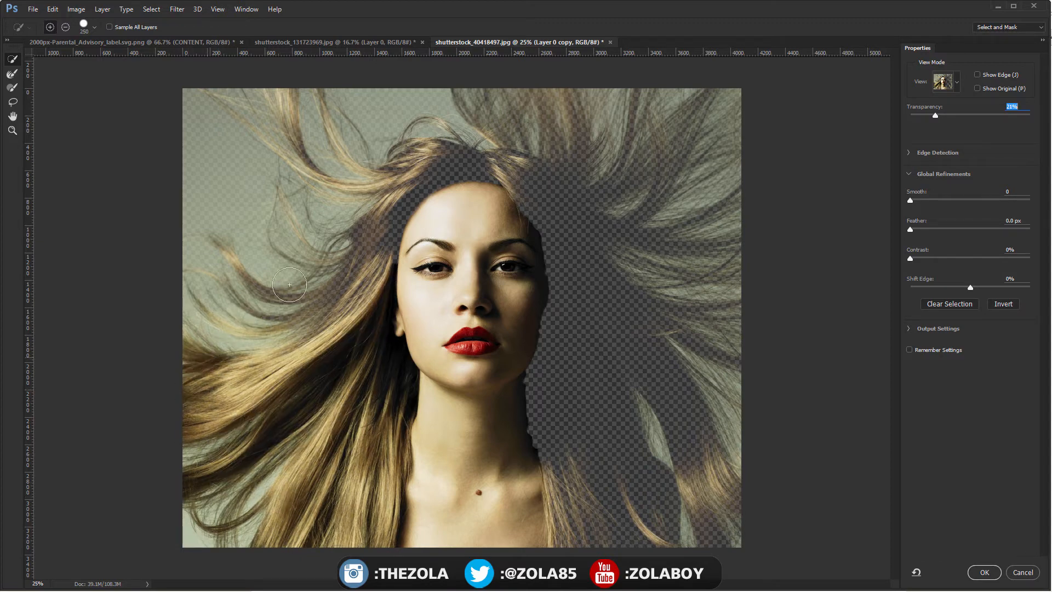
Add the remaining hair with the brush at size 90 and subtract the background at the photo's upper left.
key("bracketleft")
key("bracketleft")
key("bracketleft")
key("bracketleft")
mouse_move(229, 255)
left_mouse_down()
mouse_move(295, 316)
mouse_move(337, 294)
mouse_move(387, 213)
mouse_move(509, 127)
mouse_move(491, 103)
mouse_move(558, 153)
mouse_move(592, 120)
mouse_move(642, 129)
left_mouse_up()
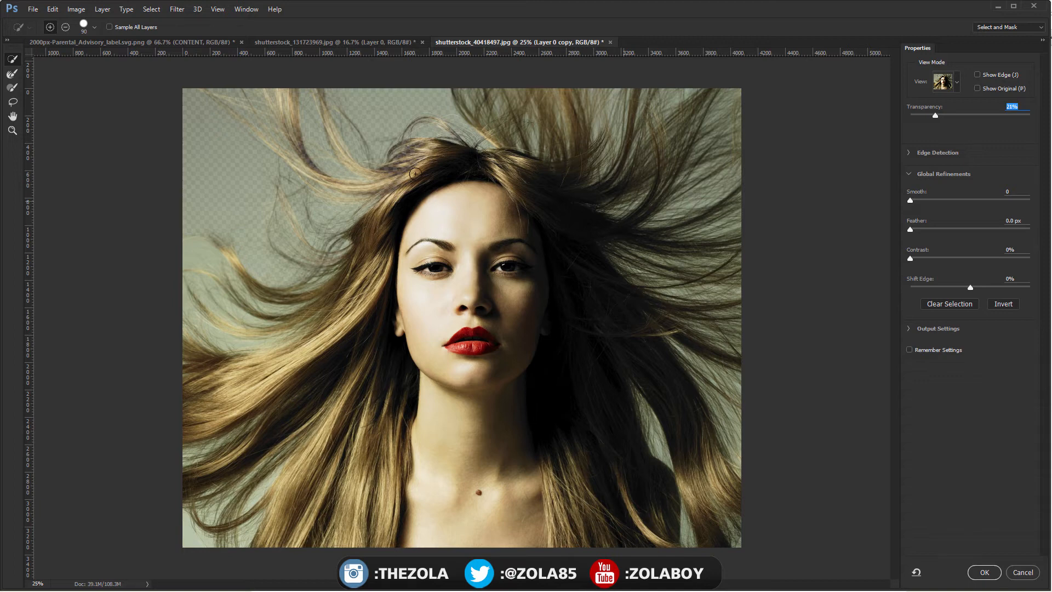
left_click_drag(384, 159, 328, 107)
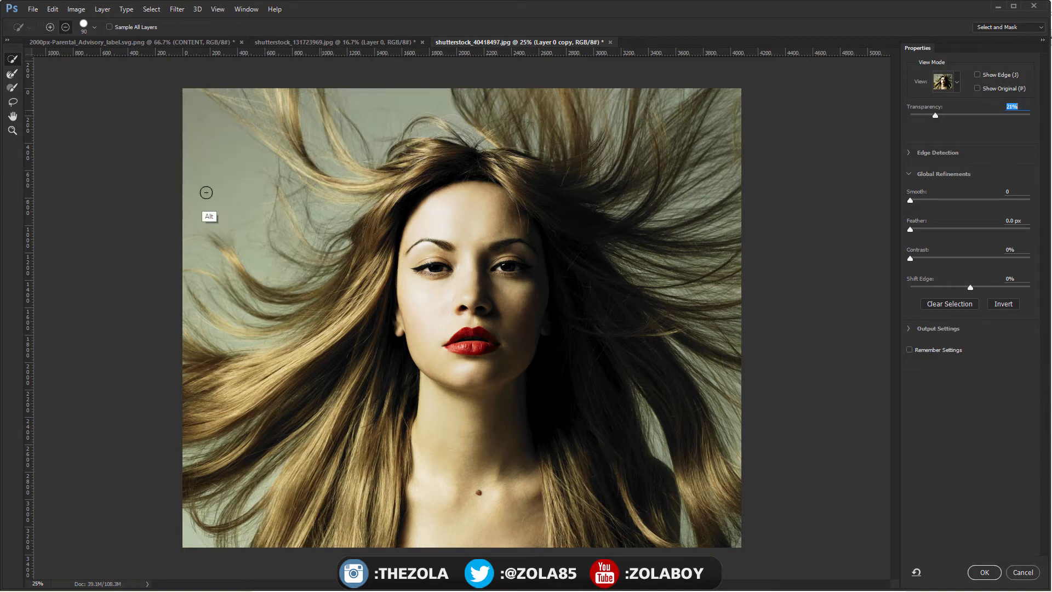
mouse_move(207, 192)
left_mouse_down()
mouse_move(229, 188)
mouse_move(243, 163)
mouse_move(215, 123)
mouse_move(267, 272)
mouse_move(209, 251)
mouse_move(184, 257)
left_mouse_up()
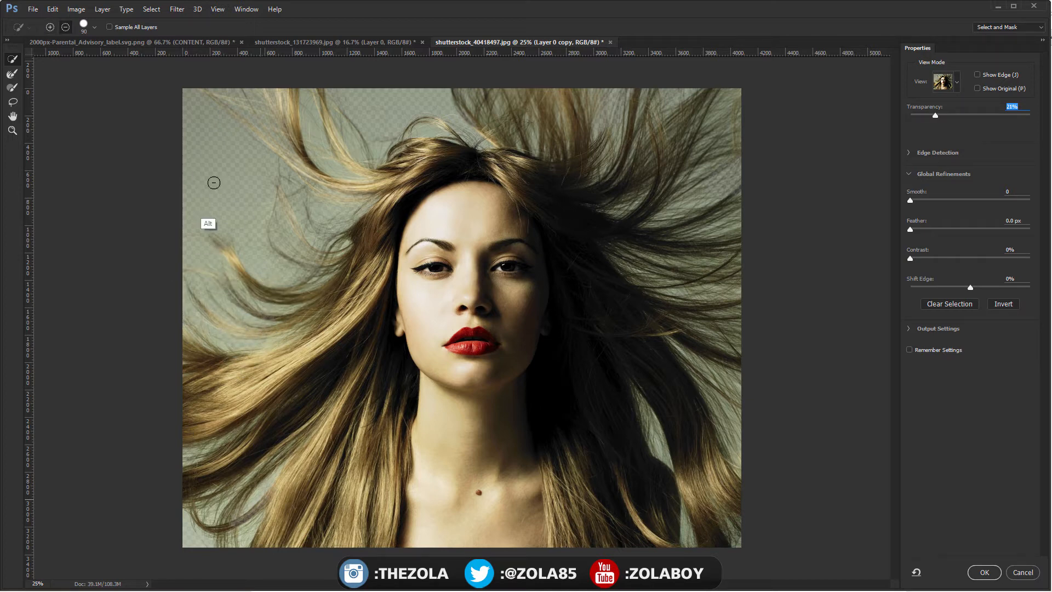
Set the view's transparency to 75% and refine the edges of the photo's upper-right hair with the Refine Edge Brush at size 175.
left_click(14, 73)
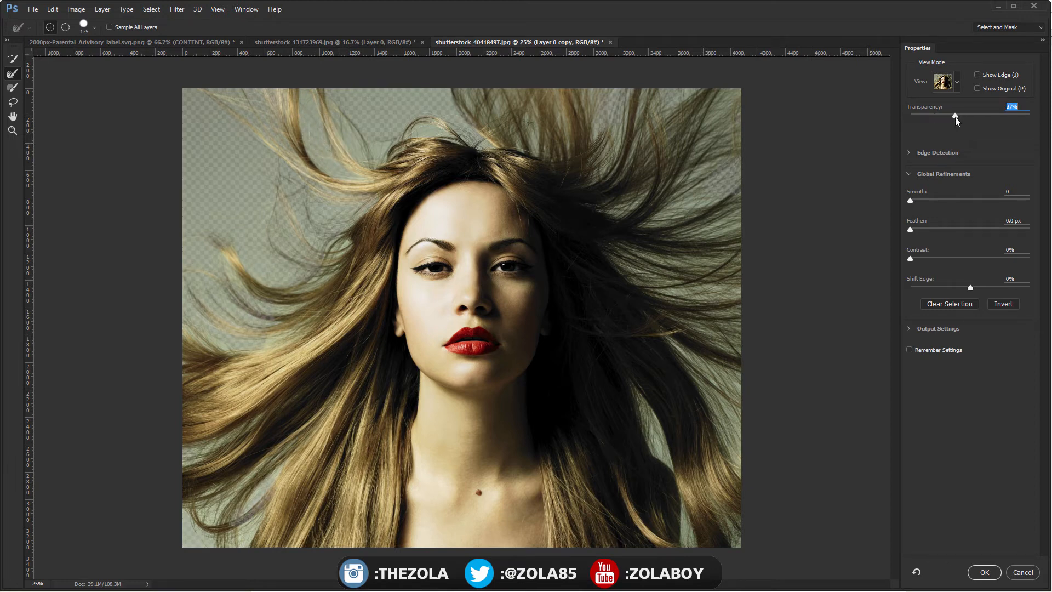
left_click_drag(955, 116, 1004, 118)
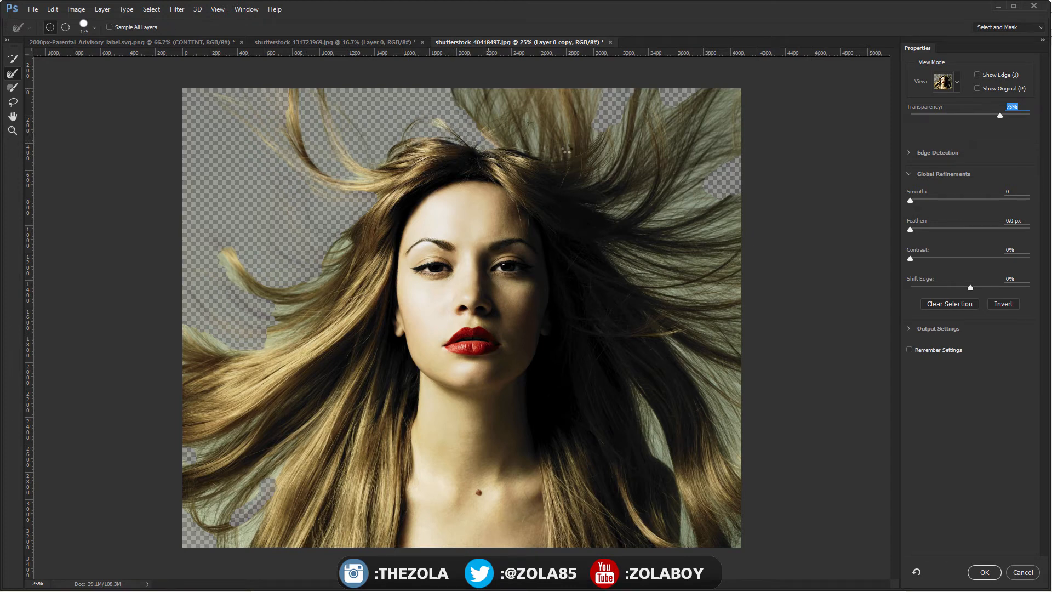
mouse_move(594, 116)
left_mouse_down()
mouse_move(624, 144)
mouse_move(612, 155)
mouse_move(636, 115)
left_mouse_up()
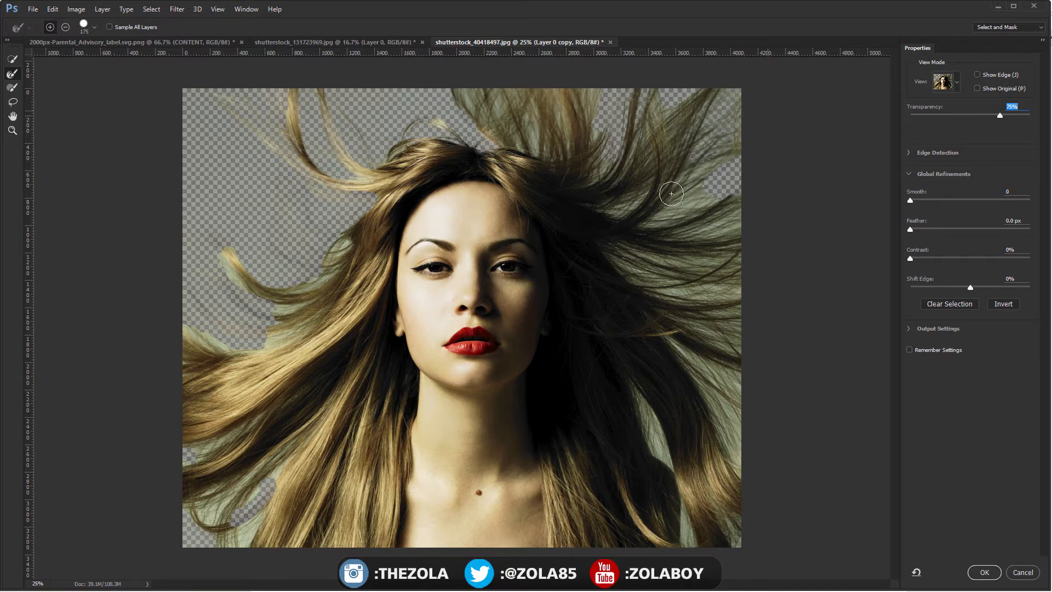
mouse_move(654, 217)
left_mouse_down()
mouse_move(714, 197)
mouse_move(735, 212)
left_mouse_up()
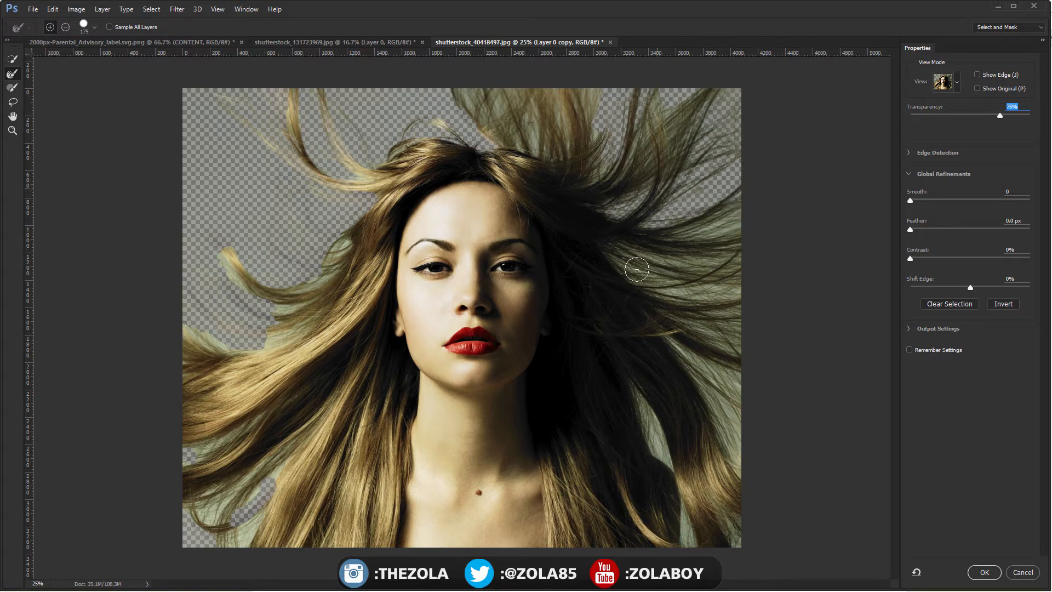
left_click_drag(619, 252, 748, 287)
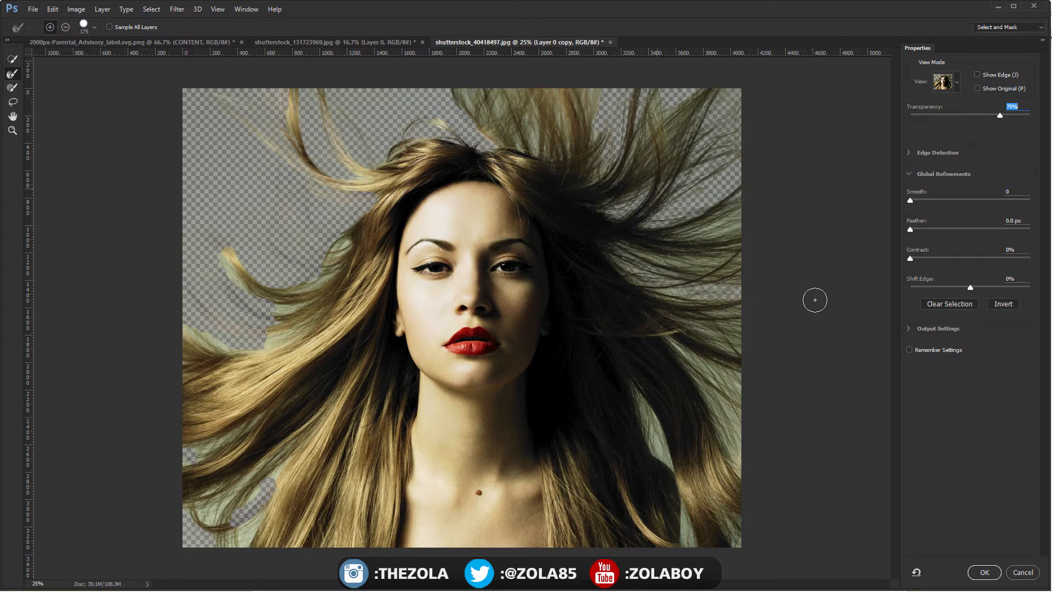
mouse_move(683, 257)
left_mouse_down()
mouse_move(745, 264)
mouse_move(808, 233)
left_mouse_up()
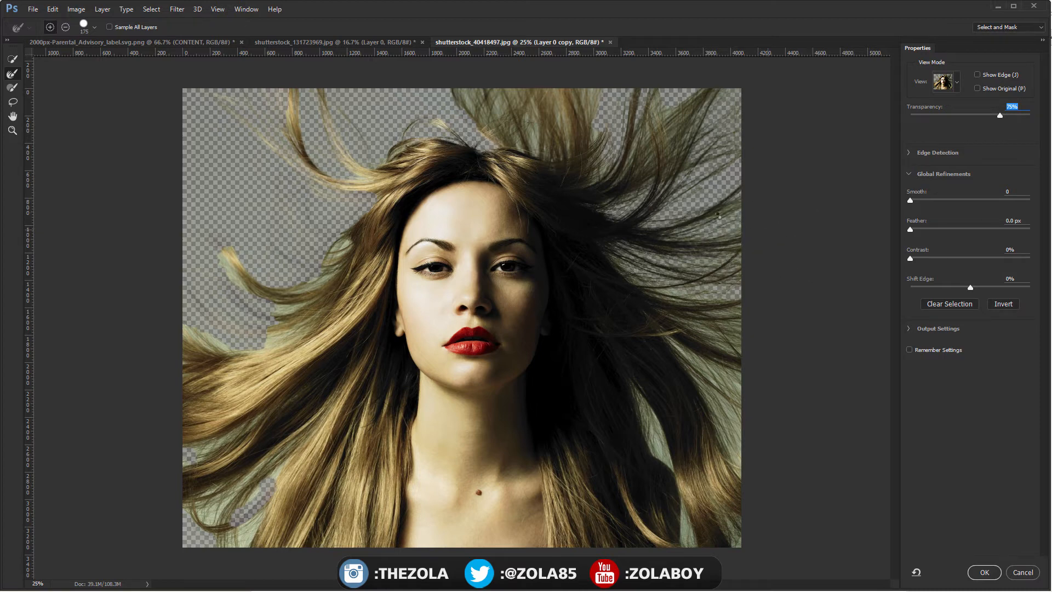
Refine the hair edges along the photo's middle and lower right, including the gap beside the woman's shoulder.
left_click_drag(695, 315, 806, 315)
left_click_drag(697, 330, 797, 374)
left_click_drag(676, 345, 822, 452)
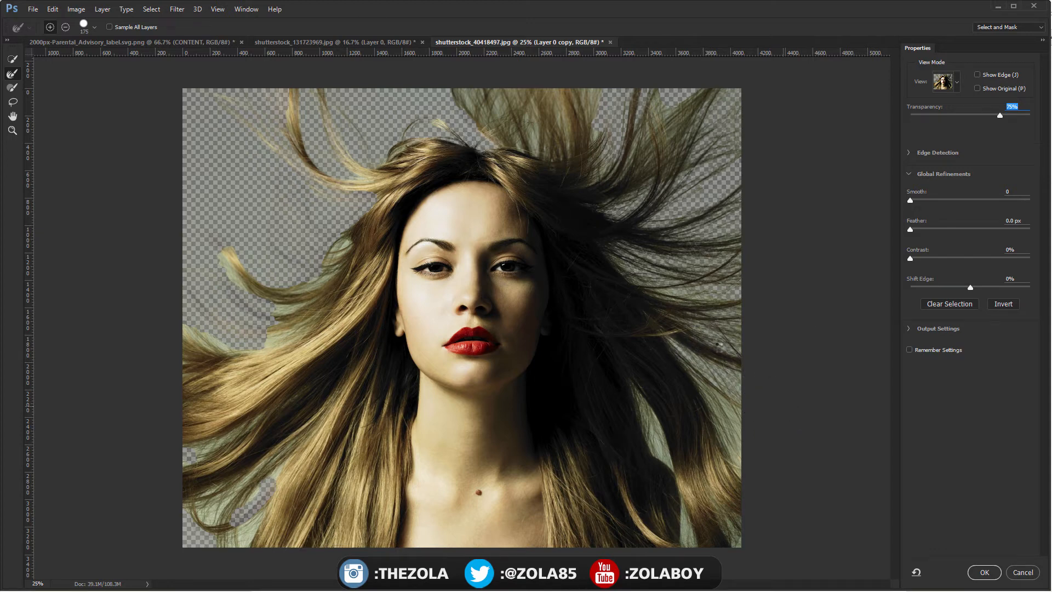
left_click_drag(731, 419, 777, 486)
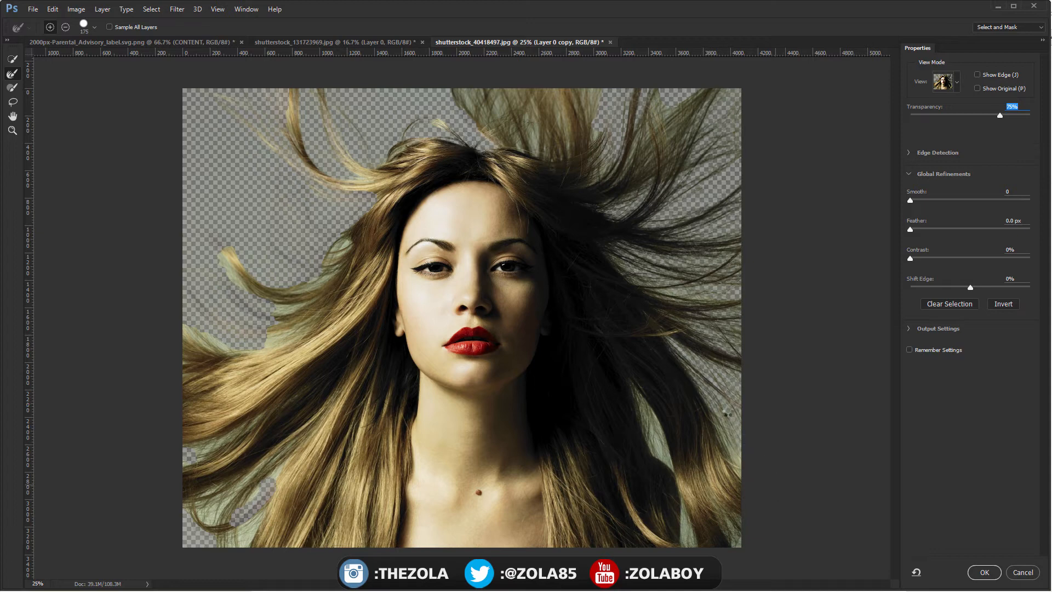
left_click_drag(727, 413, 757, 471)
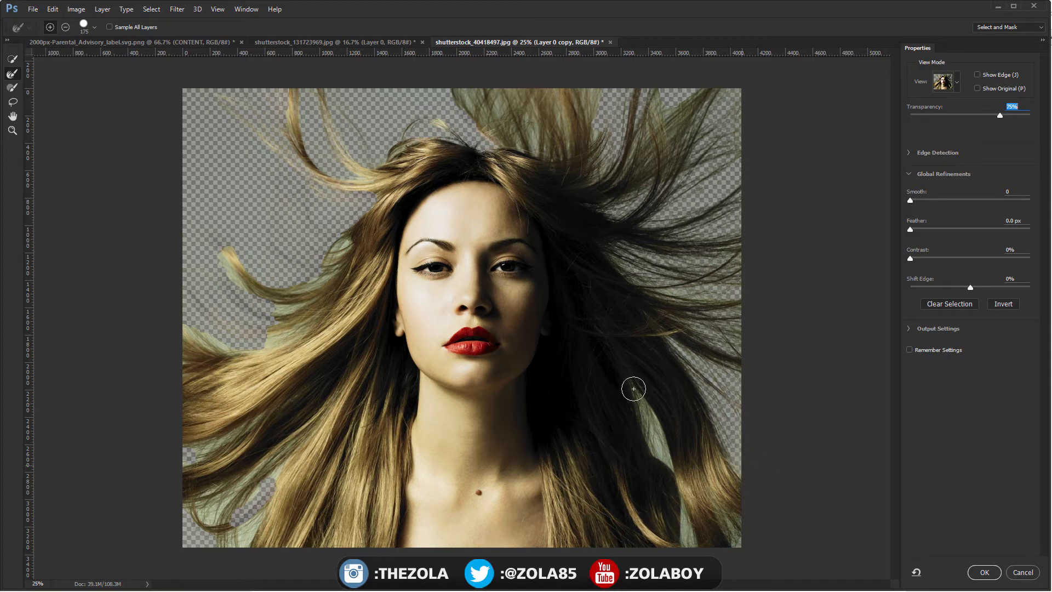
left_click_drag(630, 388, 707, 527)
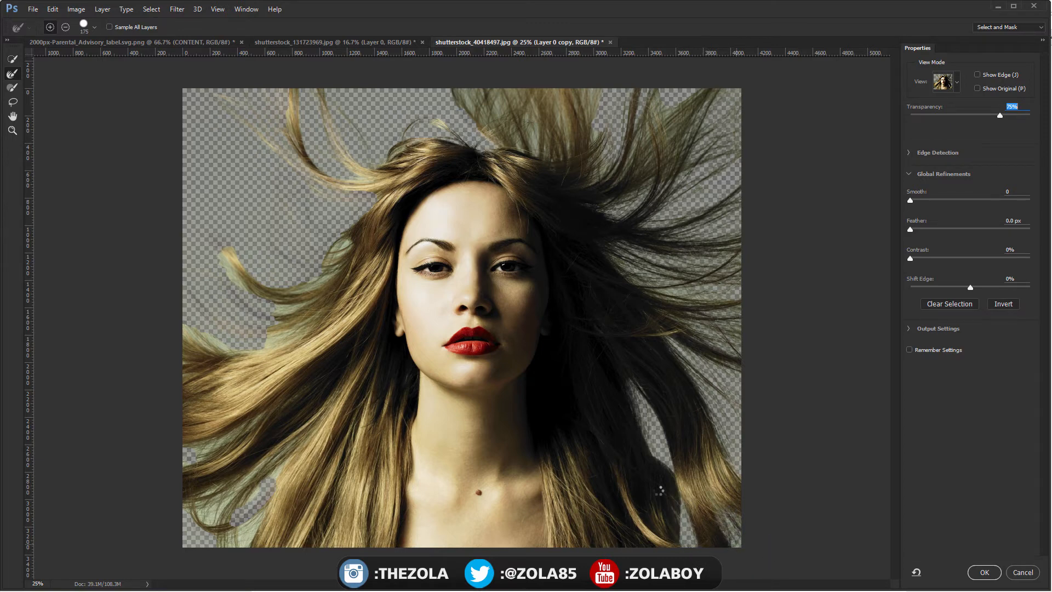
Refine the hair edges along the photo's left side, from the lower-left strands up to the hair beside the face.
left_click(271, 485)
mouse_move(255, 500)
left_mouse_down()
mouse_move(244, 536)
mouse_move(254, 524)
mouse_move(228, 555)
mouse_move(240, 531)
mouse_move(213, 509)
mouse_move(254, 474)
mouse_move(193, 523)
mouse_move(215, 496)
left_mouse_up()
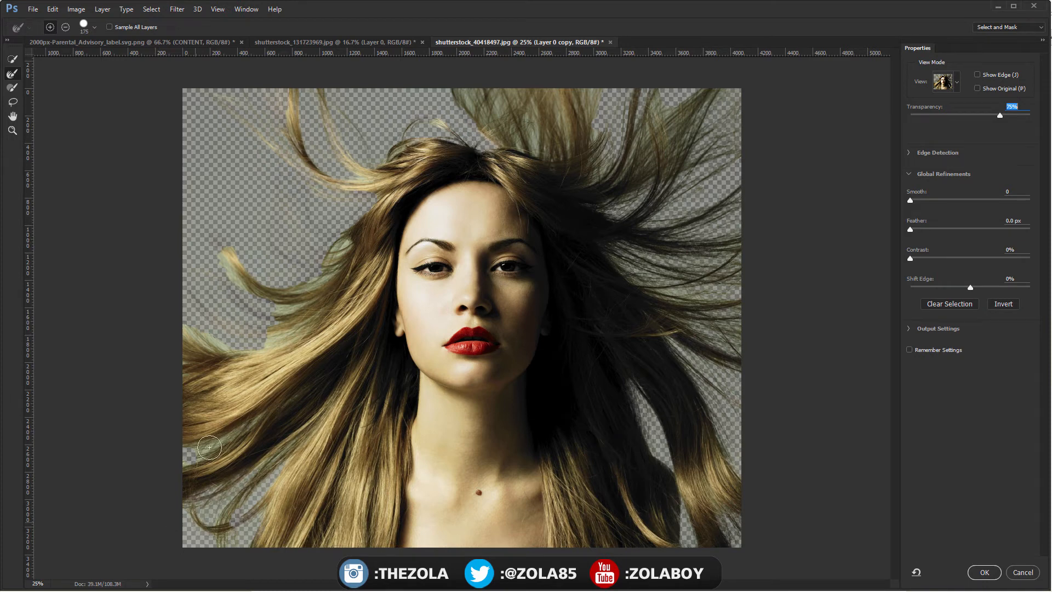
mouse_move(209, 447)
left_mouse_down()
mouse_move(161, 466)
mouse_move(206, 482)
left_mouse_up()
left_click_drag(217, 348, 185, 330)
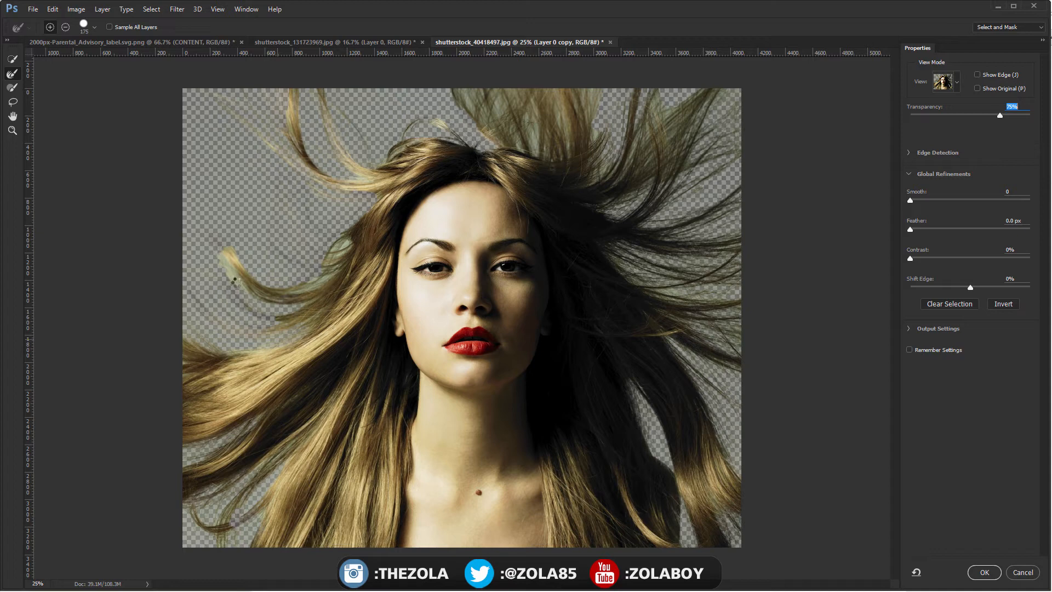
left_click_drag(235, 279, 256, 297)
left_click_drag(335, 263, 346, 244)
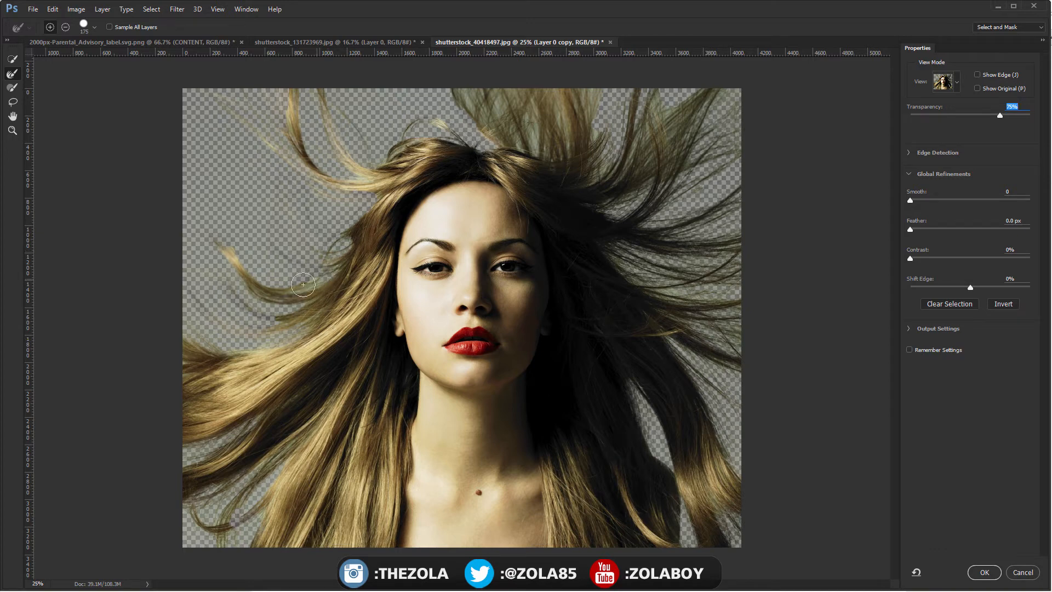
left_click_drag(311, 291, 320, 280)
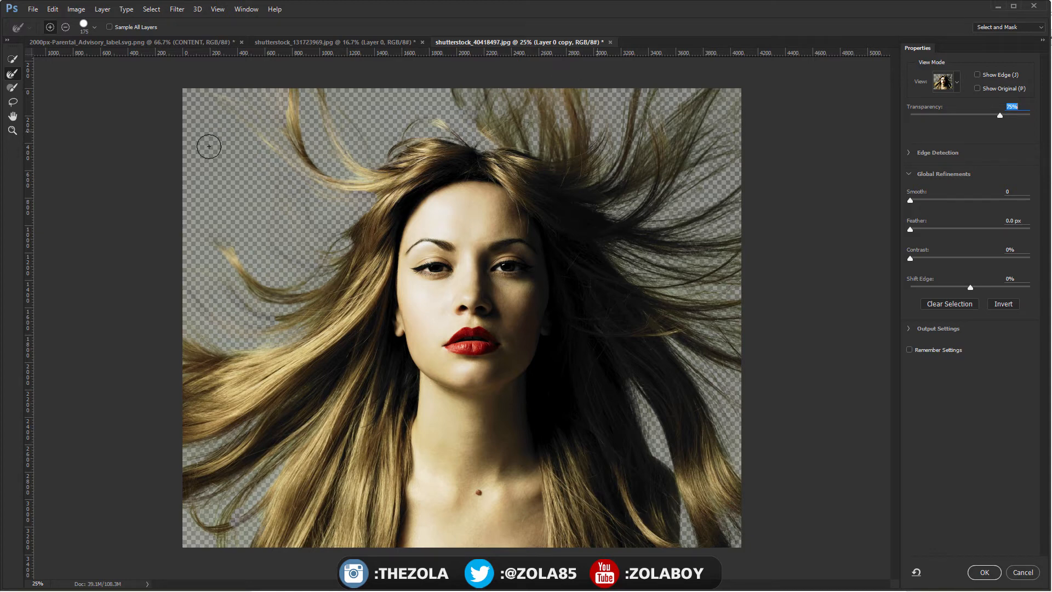
Add the missing upper-left strands and the wisps beside the head to the selection with the Quick Selection brush at size 90.
key("w")
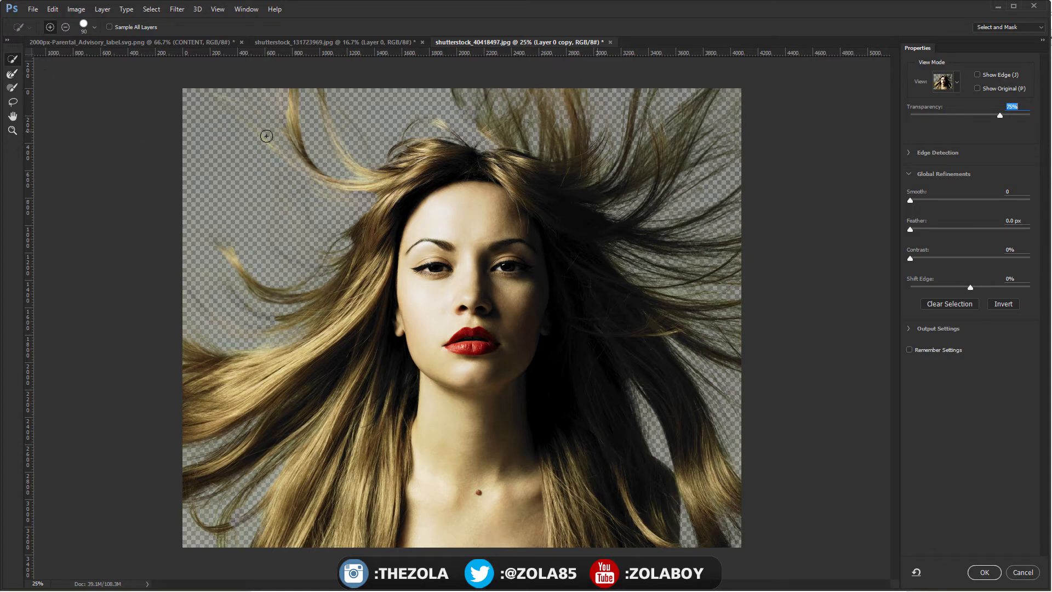
left_click_drag(267, 136, 223, 102)
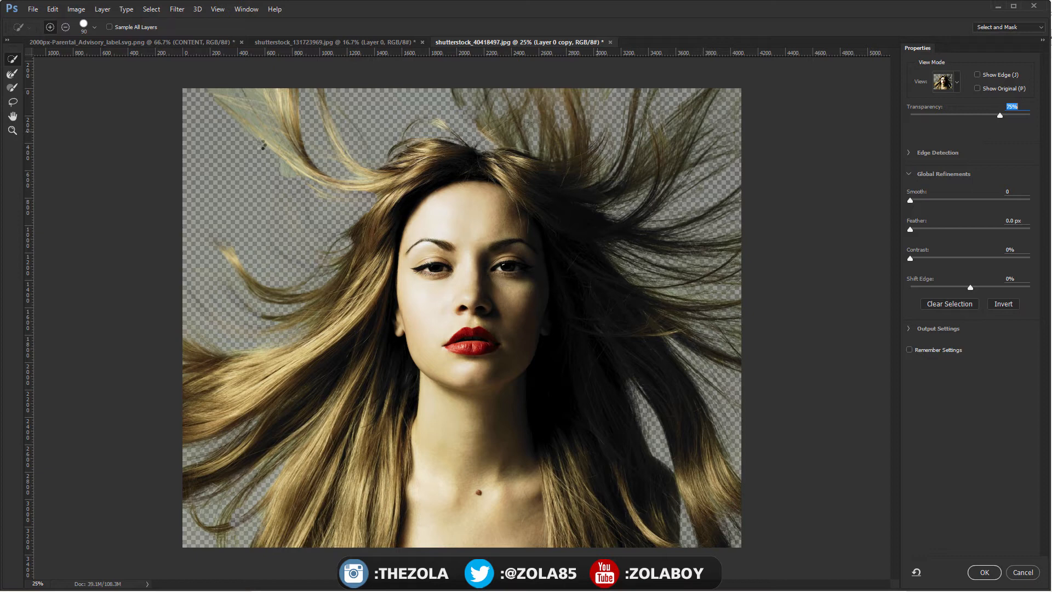
left_click_drag(303, 236, 335, 257)
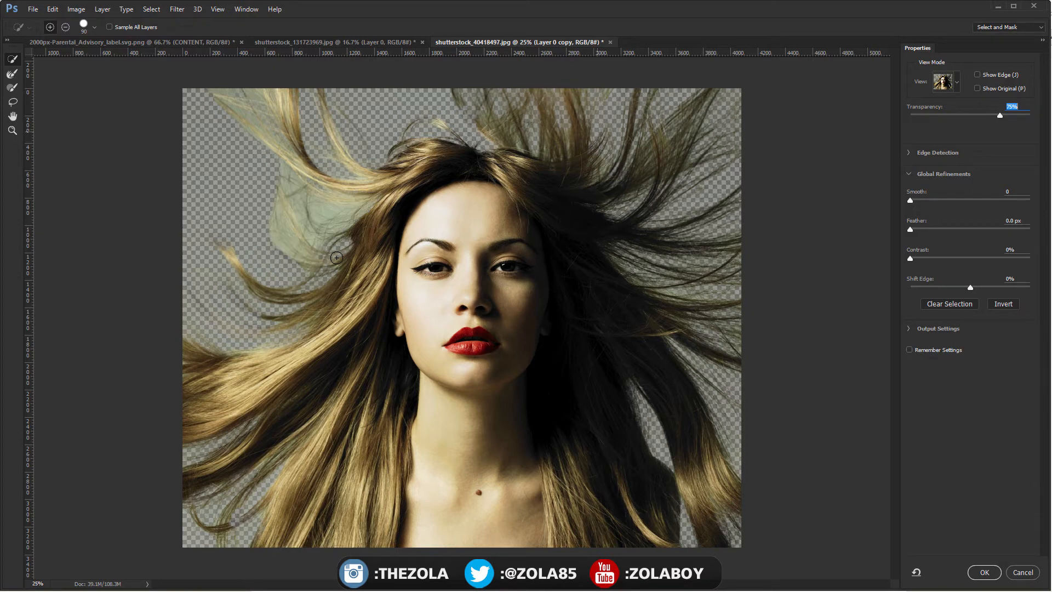
Refine the edges of the newly added strands at the photo's upper left and touch up the hair above the head.
left_click(12, 74)
mouse_move(278, 134)
left_mouse_down()
mouse_move(263, 105)
mouse_move(289, 127)
left_mouse_up()
left_click_drag(311, 219, 355, 211)
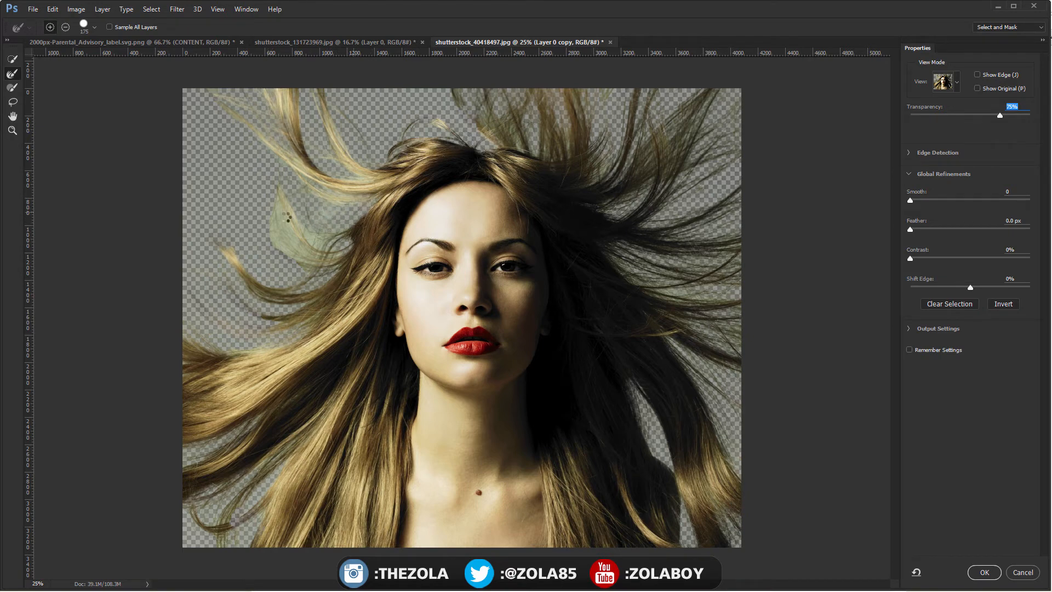
mouse_move(279, 220)
left_mouse_down()
mouse_move(307, 258)
mouse_move(254, 205)
mouse_move(335, 237)
left_mouse_up()
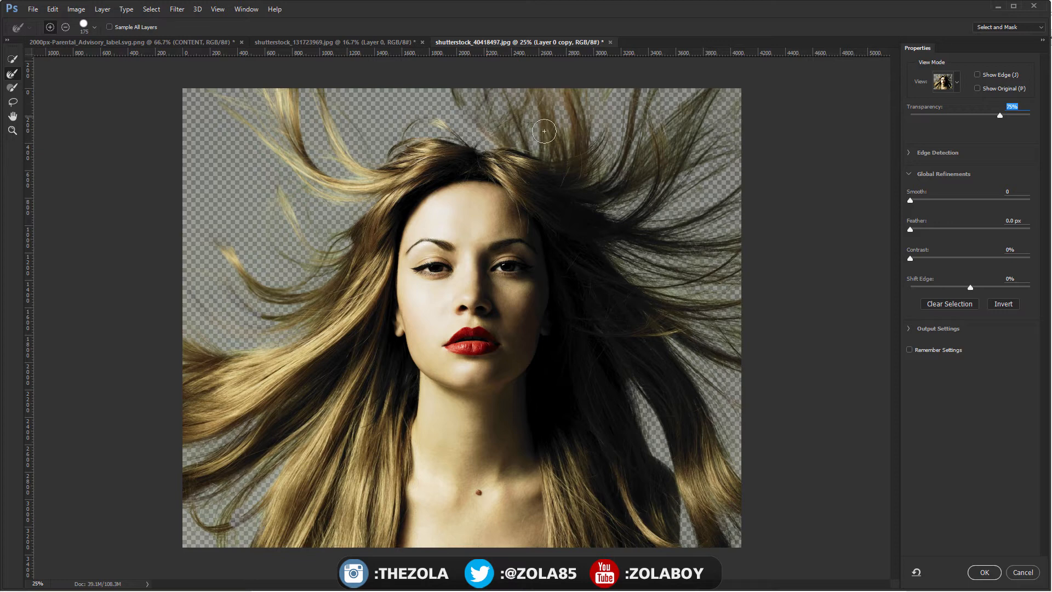
left_click(12, 59)
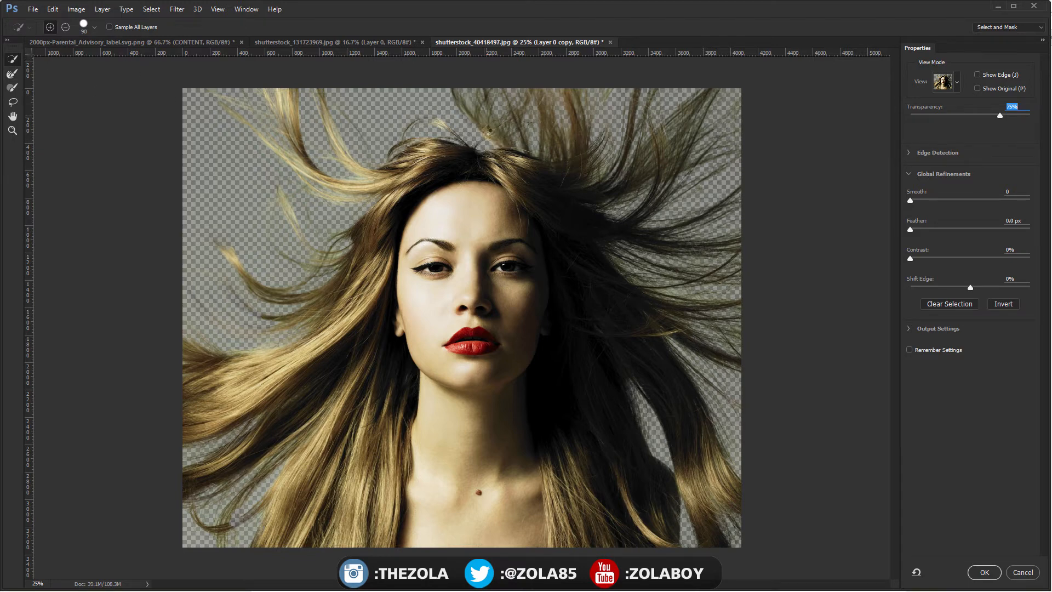
left_click(12, 73)
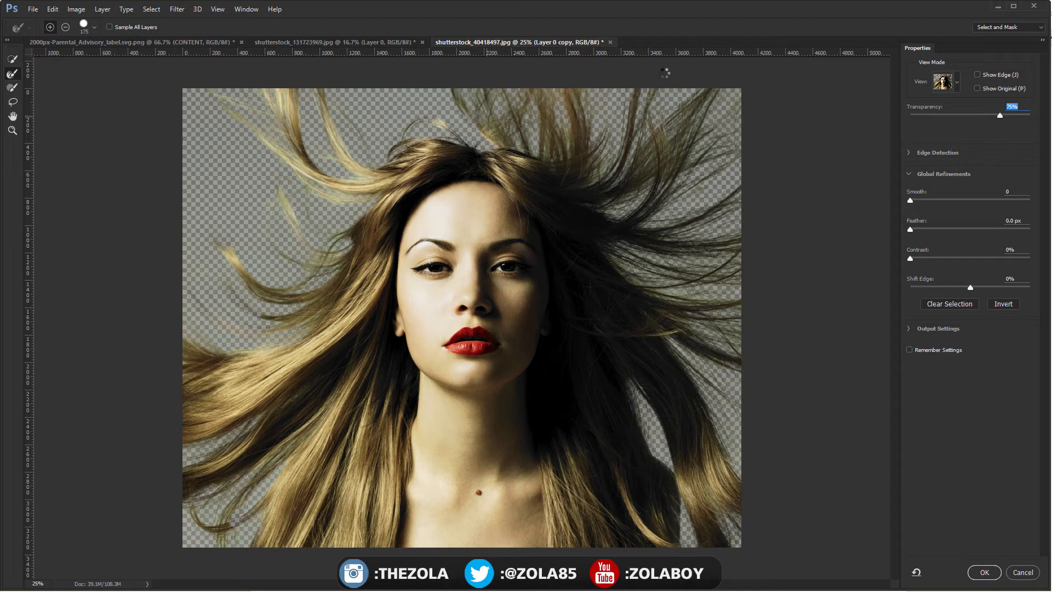
Subtract the leftover background just above the top of the head with the Brush tool at size 70.
left_click(12, 87)
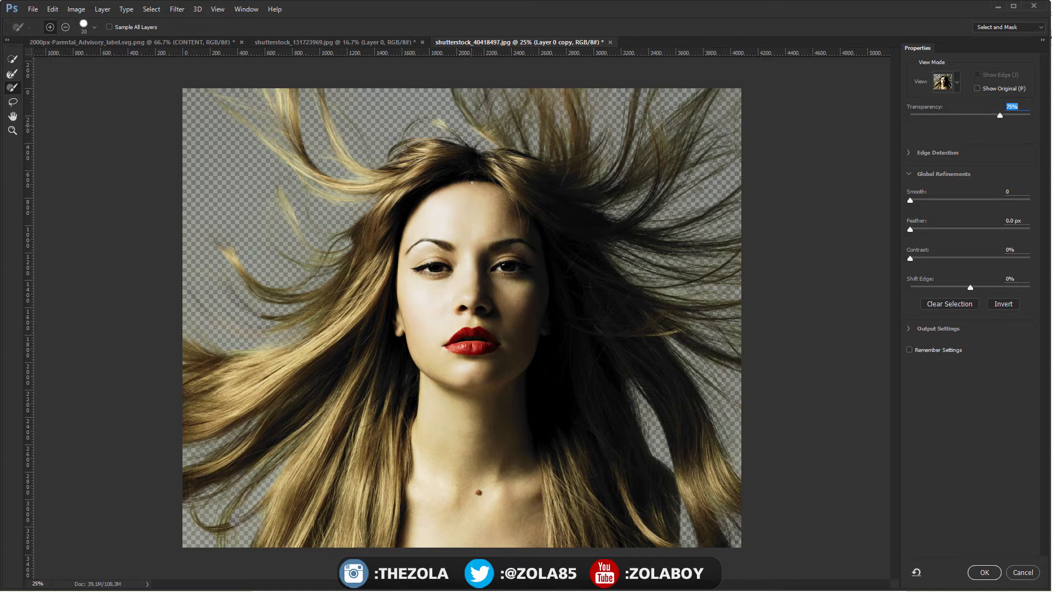
key("bracketright")
key("bracketright")
key("bracketright")
key("bracketright")
key("alt")
mouse_move(475, 125)
left_mouse_down()
mouse_move(463, 113)
mouse_move(479, 137)
mouse_move(475, 129)
left_mouse_up()
left_click(12, 73)
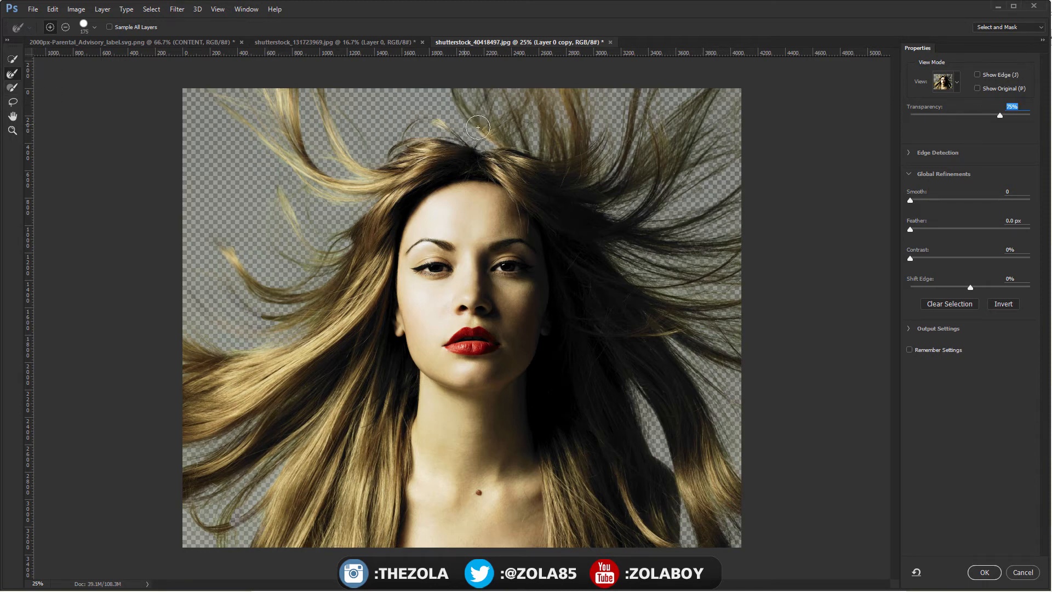
Reduce the Refine Edge Brush to size 40 and touch up the lower-left hair with the Brush tool.
key("bracketleft")
key("bracketleft")
key("bracketleft")
key("bracketleft")
key("bracketleft")
key("bracketleft")
key("bracketleft")
key("bracketleft")
key("bracketleft")
left_click(12, 88)
left_click_drag(248, 521, 229, 525)
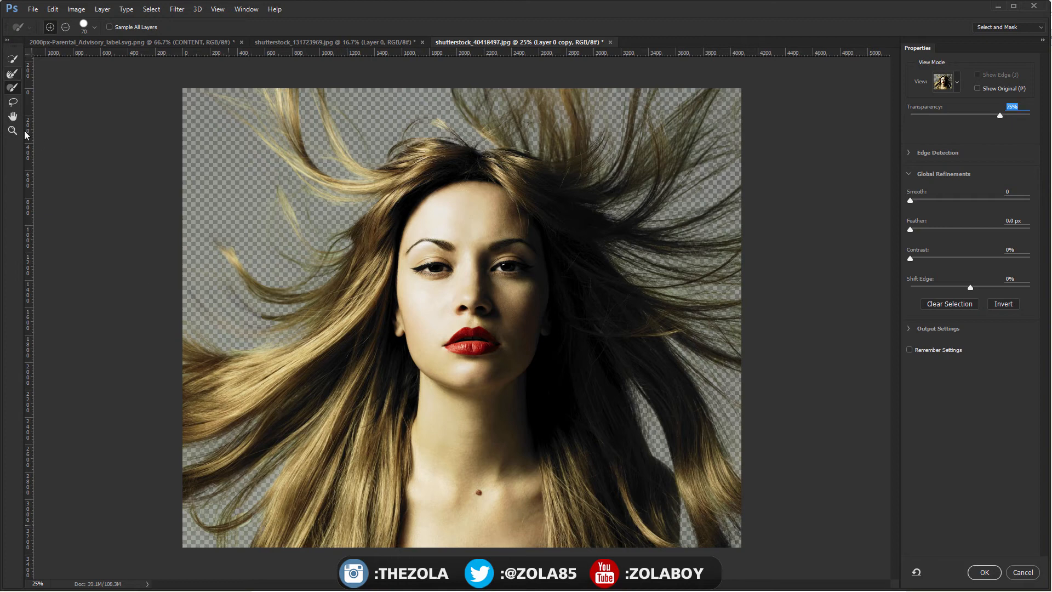
key("r")
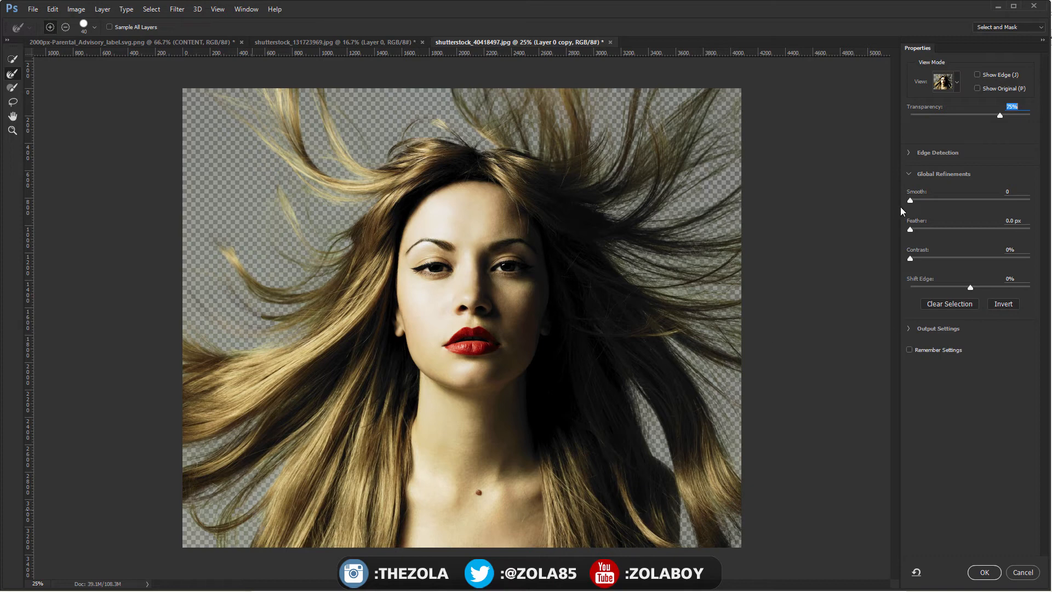
Set the edge detection radius to 80 px with Smart Radius off.
left_click(909, 152)
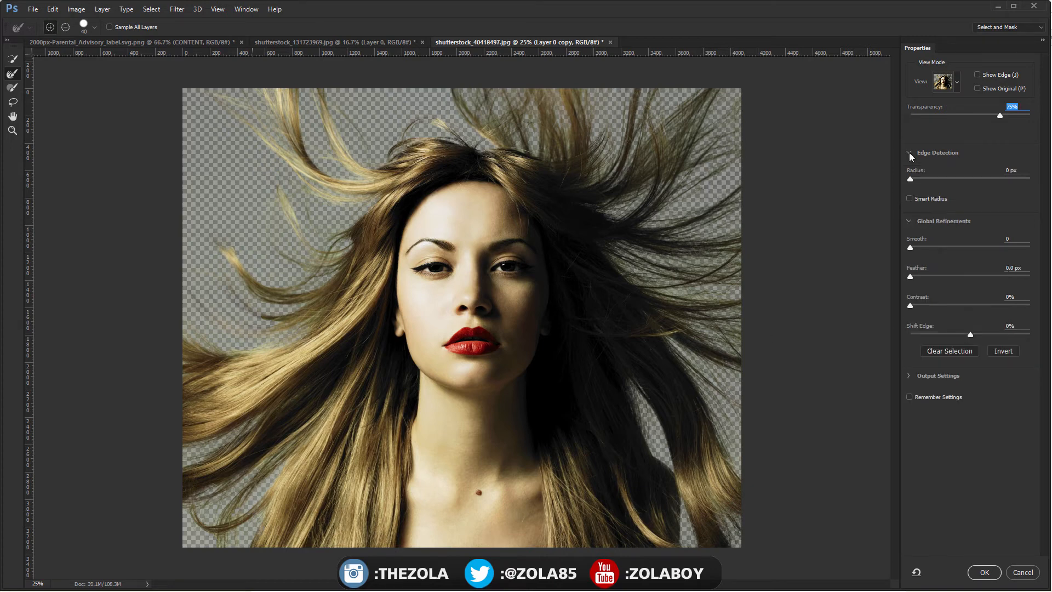
left_click(910, 198)
left_click(958, 178)
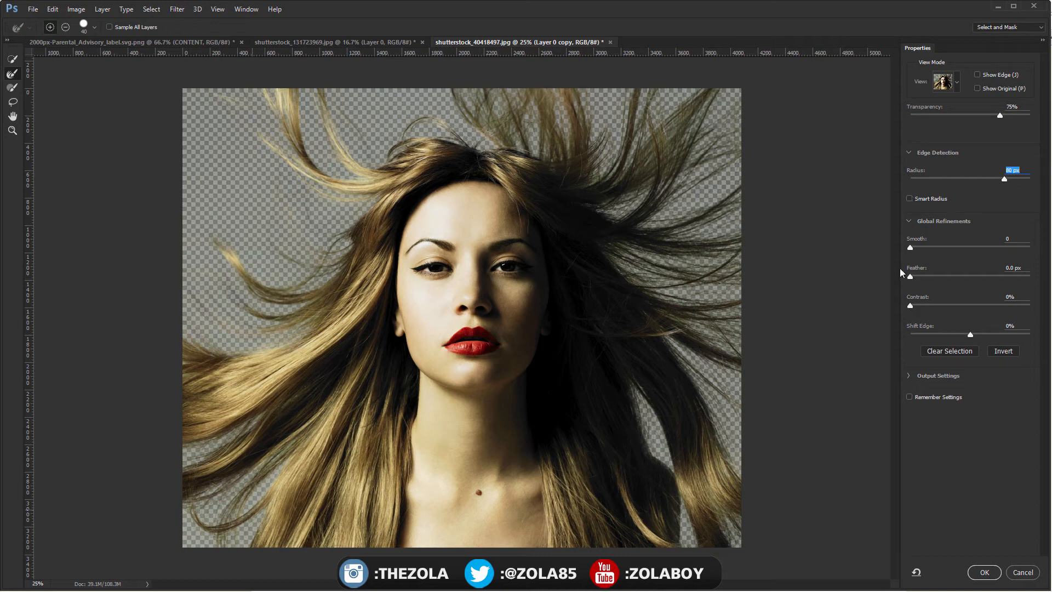
Set the global refinements to Smooth 5, Contrast 5% and Shift Edge 0%.
left_click(911, 246)
left_click_drag(968, 333, 960, 335)
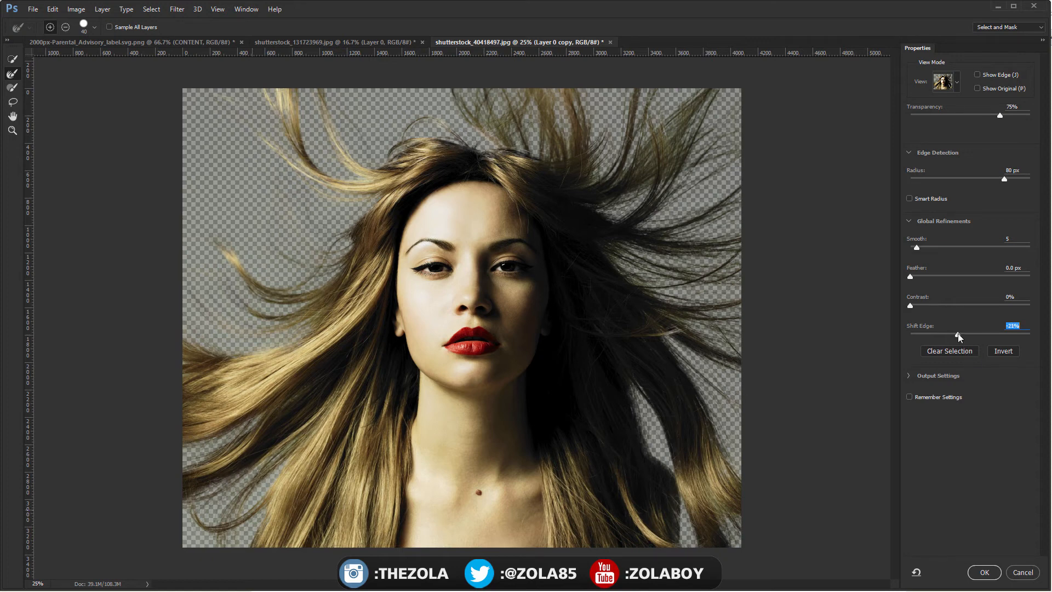
left_click_drag(958, 333, 971, 335)
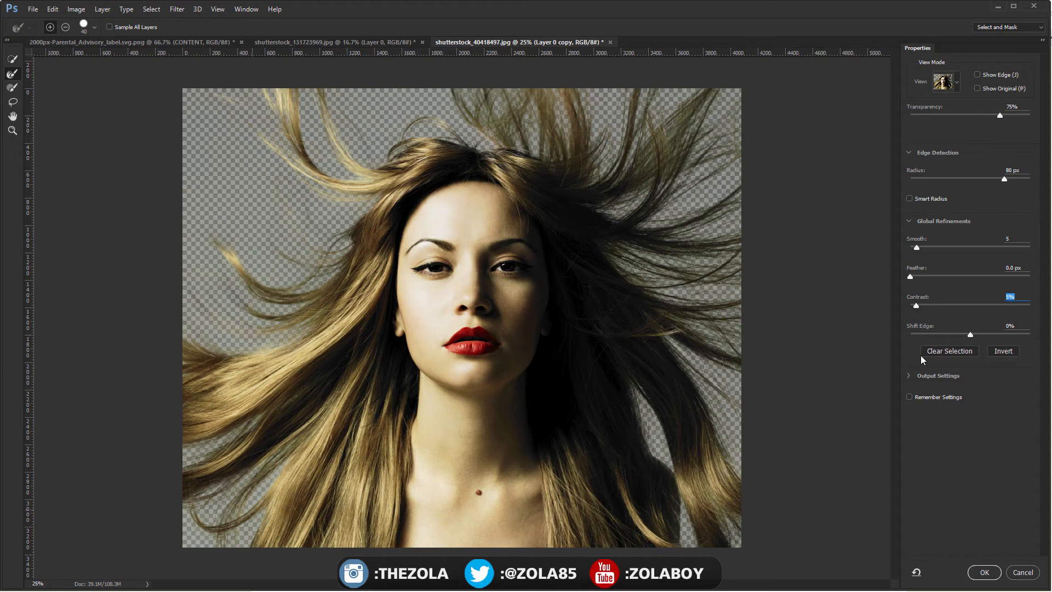
Enable Decontaminate Colors and set the selection's output to New Layer.
left_click(909, 376)
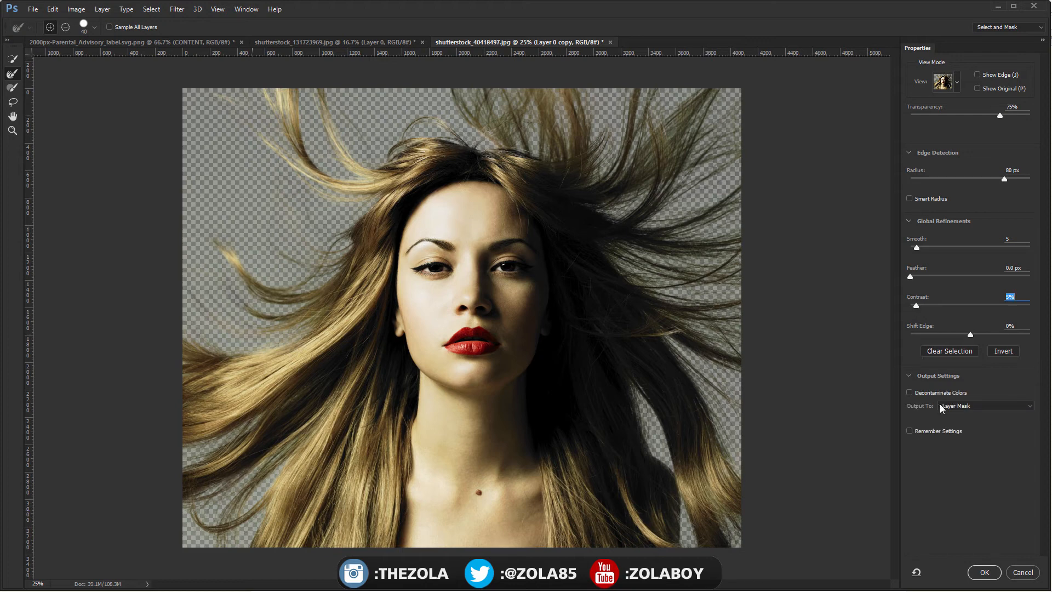
left_click(909, 392)
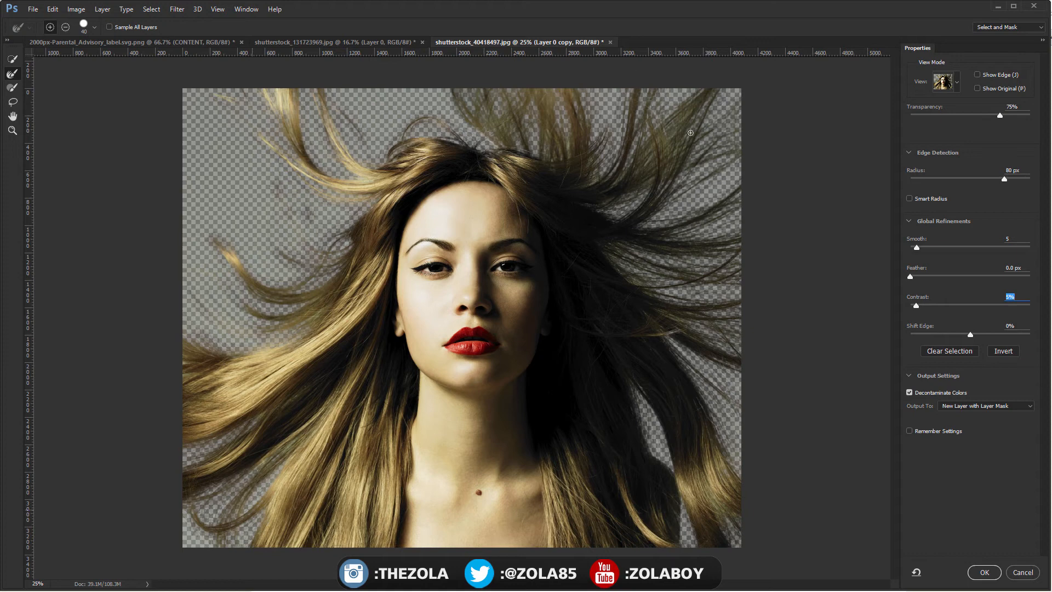
left_click(980, 408)
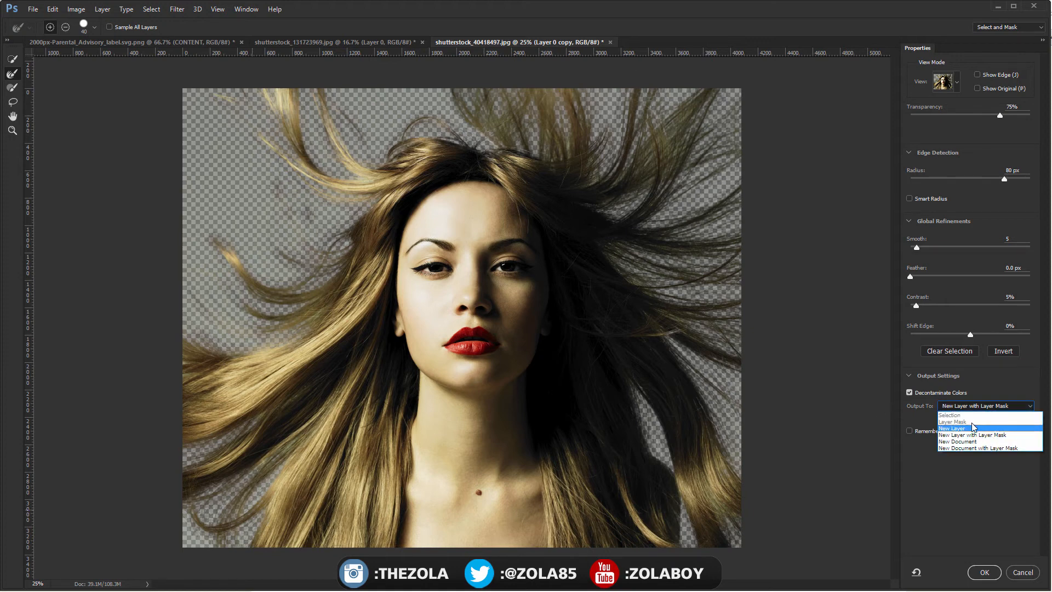
left_click(978, 429)
left_click(981, 407)
scroll(975, 419, "down", 3)
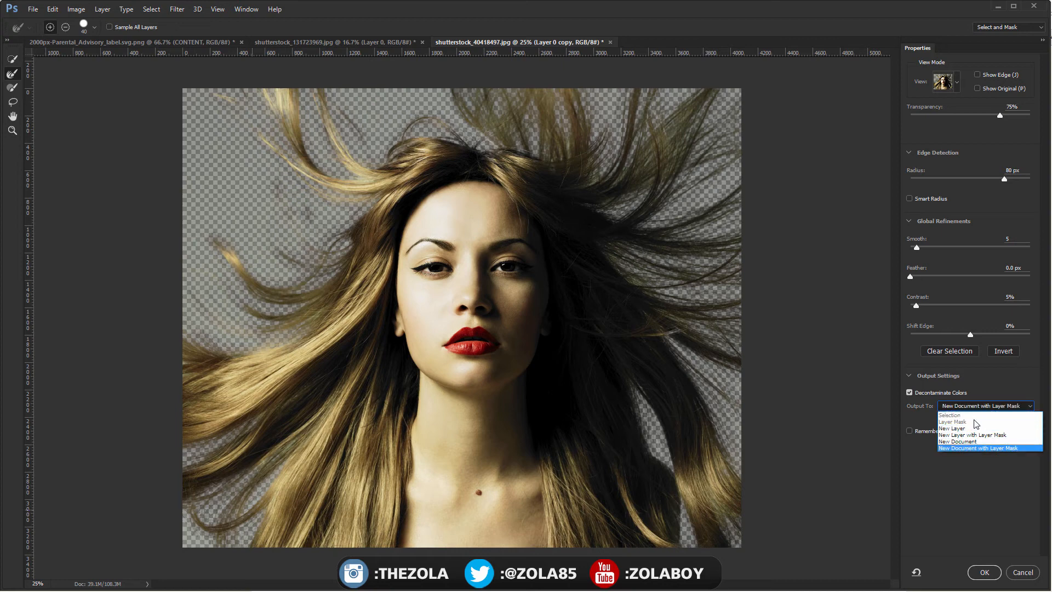
scroll(974, 421, "up", 3)
scroll(975, 420, "down", 3)
scroll(975, 420, "up", 2)
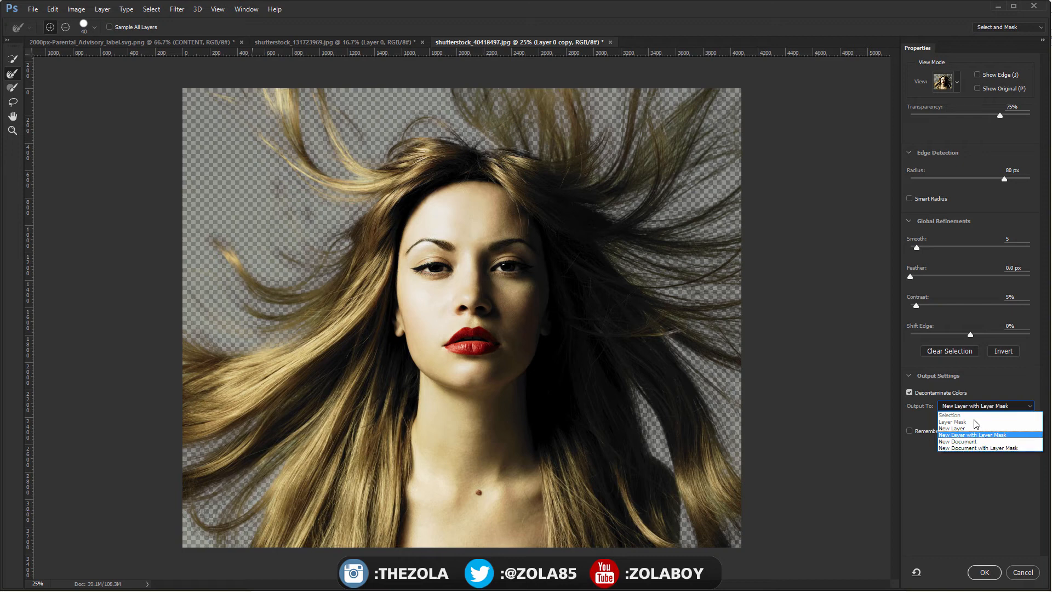
key("Return")
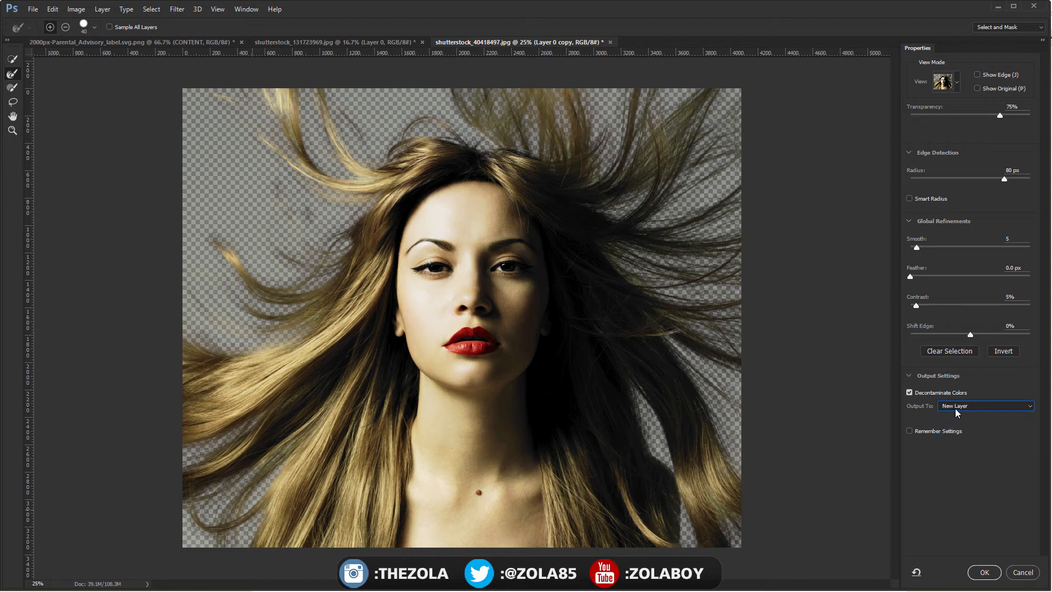
Output the refined selection to a new layer and compare the cutout with Layer 0 copy by toggling layer visibility.
left_click(985, 572)
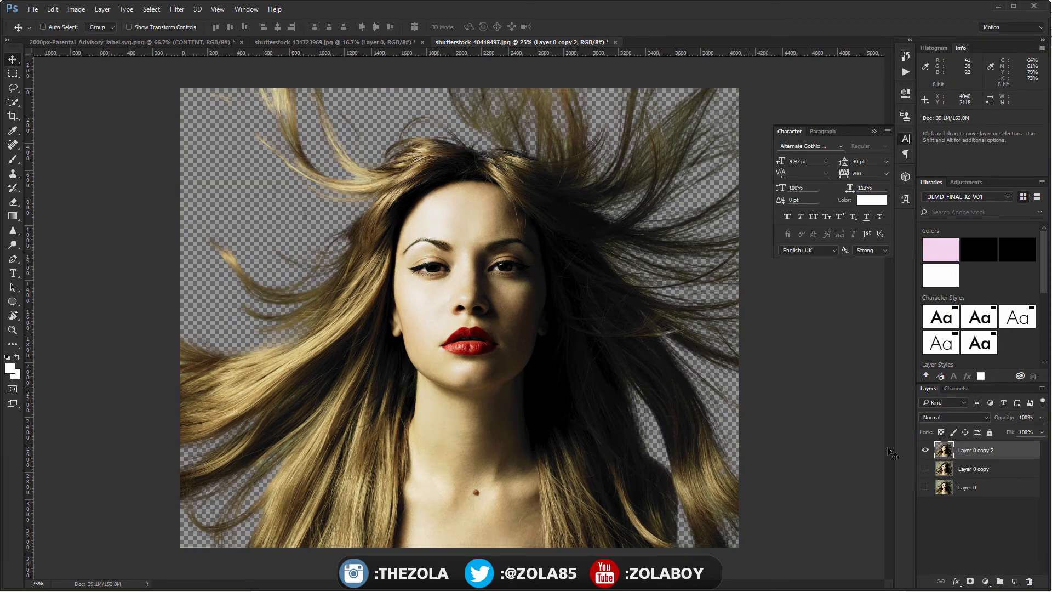
left_click(925, 469)
left_click(925, 450)
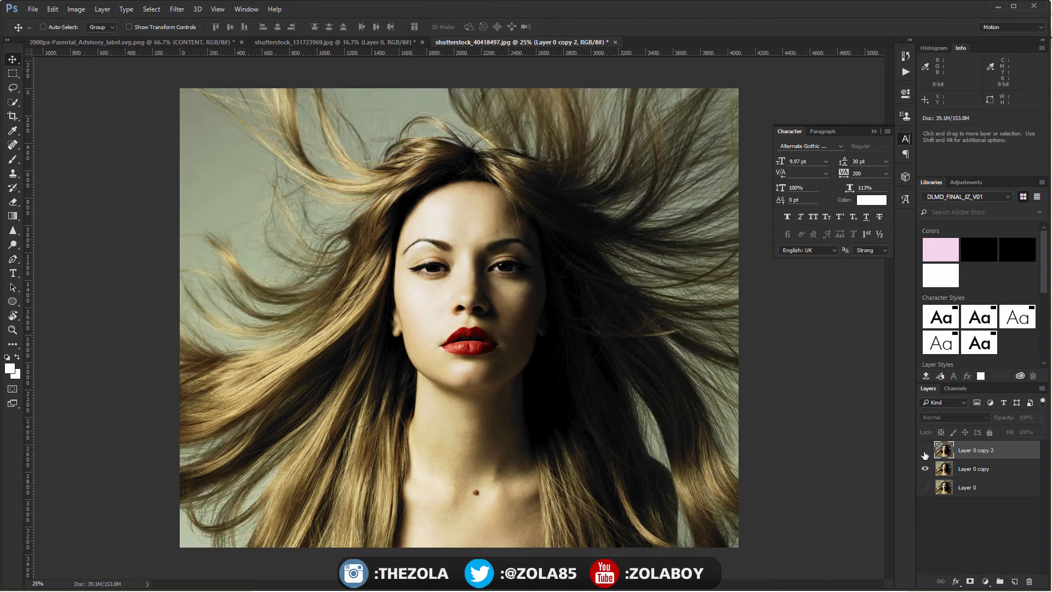
left_click(926, 469)
left_click(926, 450)
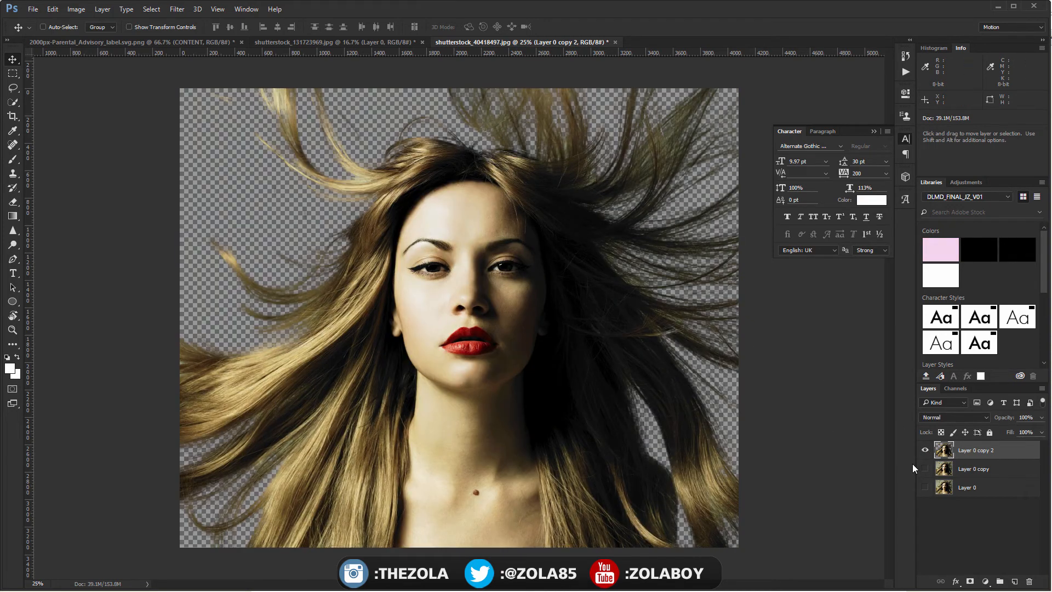
Add a new layer beneath the cutout and fill it with the white foreground color at 100% opacity.
left_click(1015, 581, "ctrl")
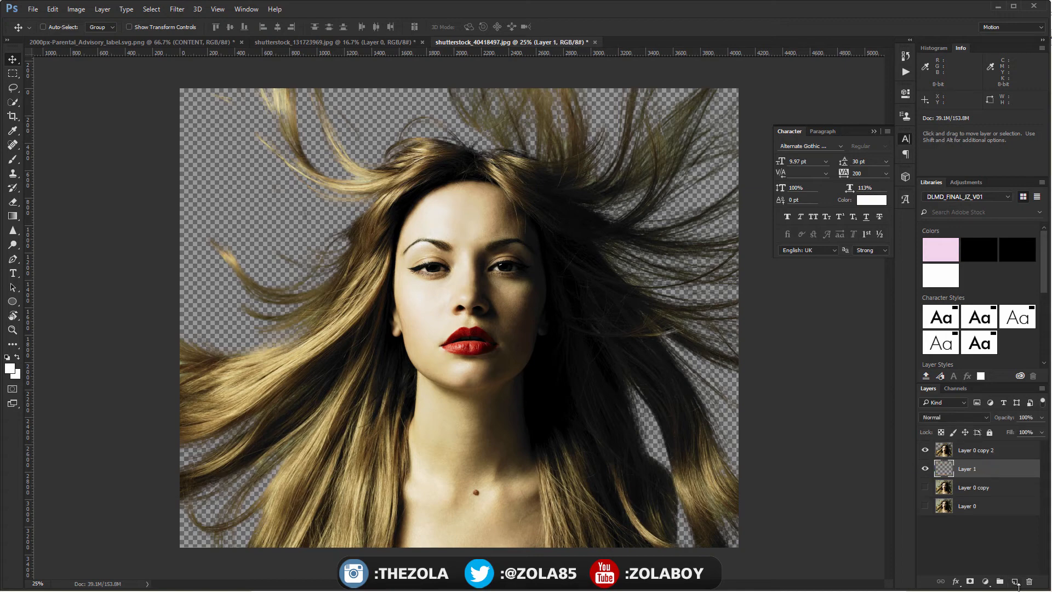
key("shift+F5")
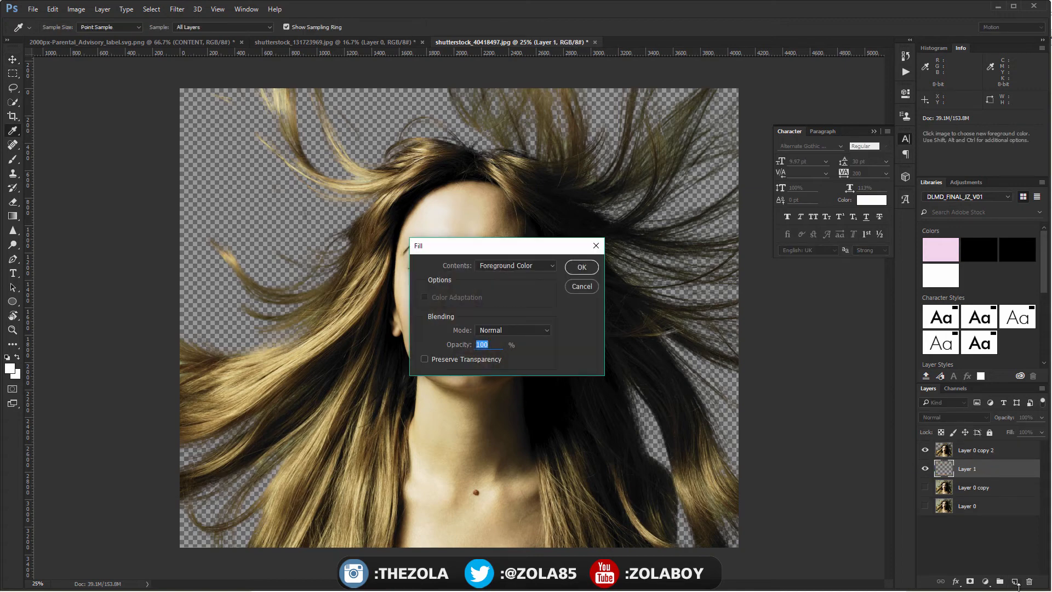
left_click(571, 266)
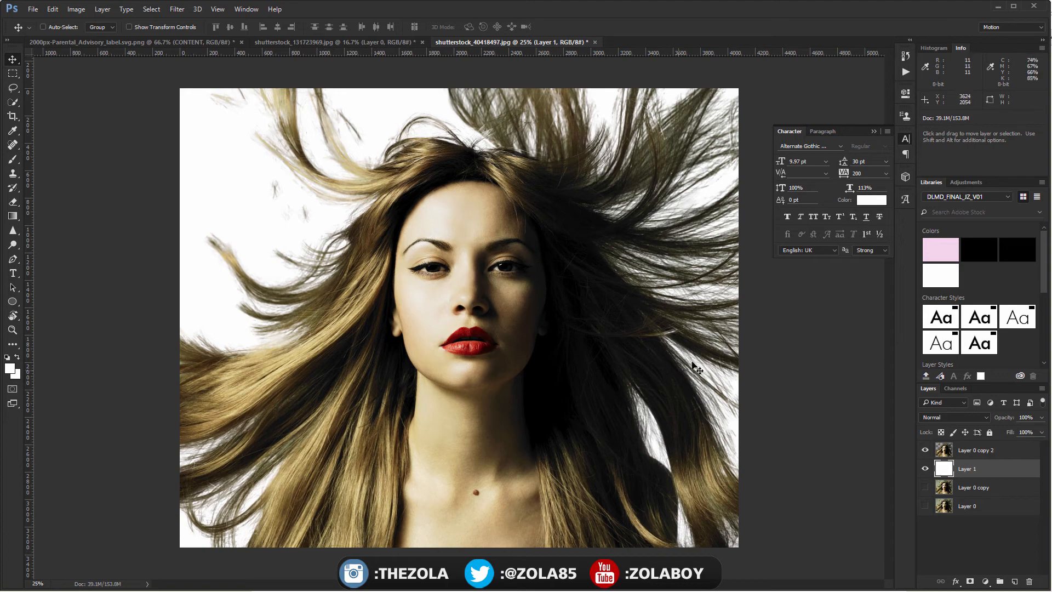
Hide the cutout and white layers, show and select Layer 0, and open it in the Liquify filter.
left_click(926, 450)
left_click(925, 469)
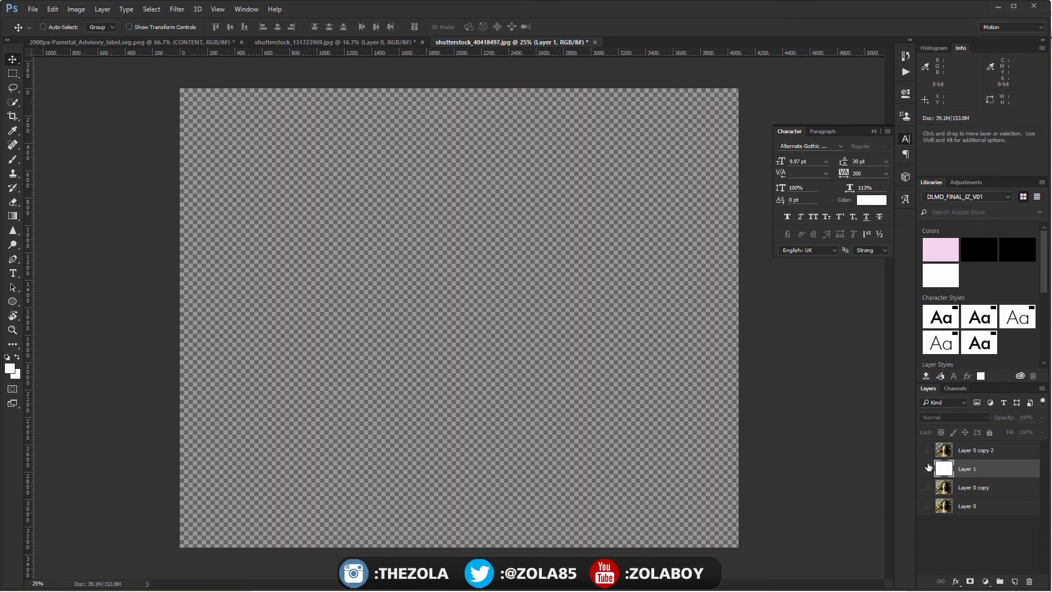
left_click(987, 511)
left_click(927, 506)
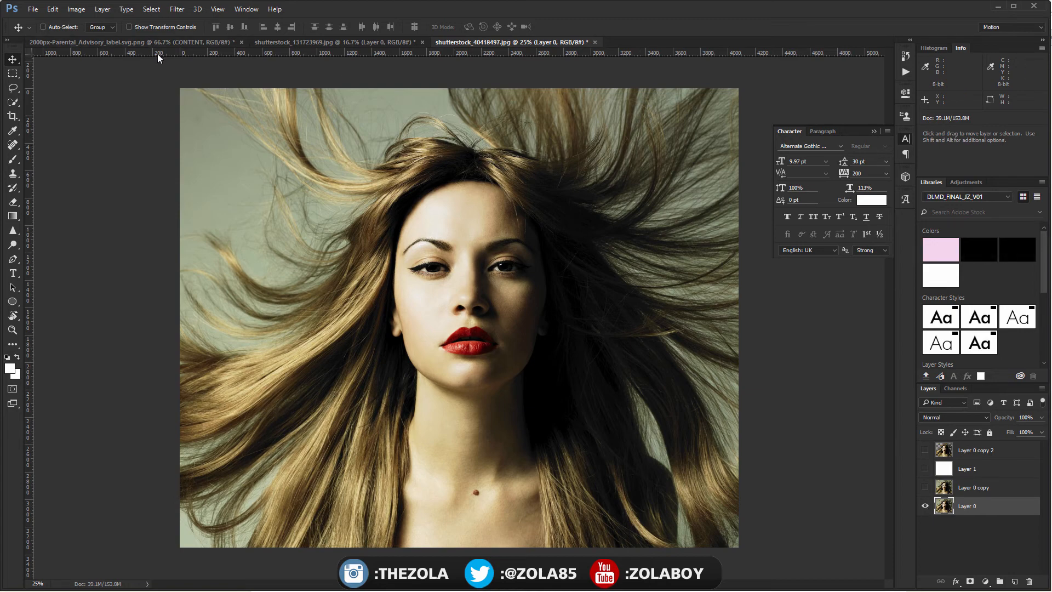
left_click(177, 8)
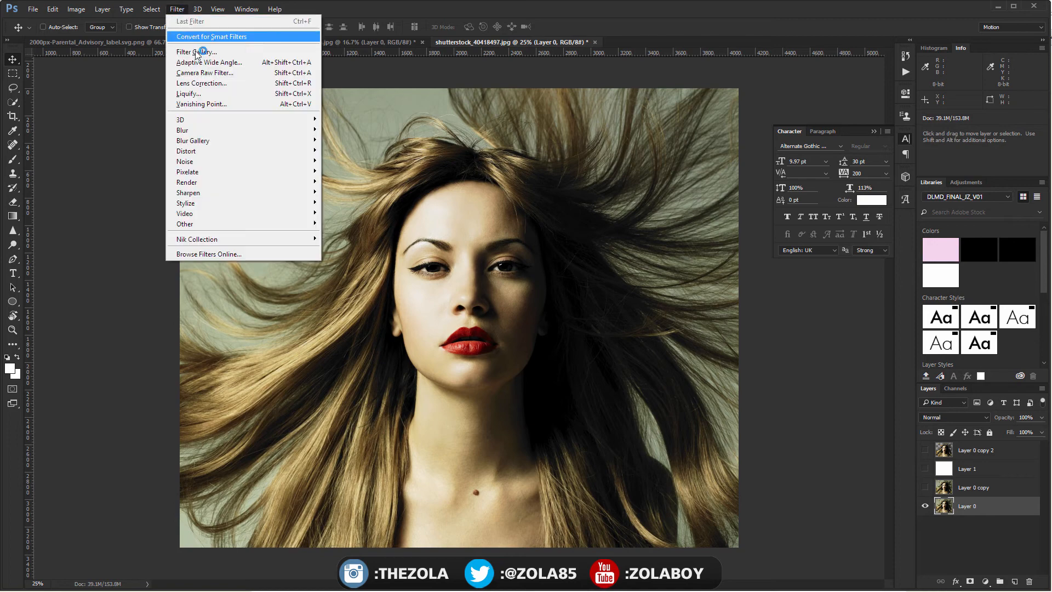
left_click(192, 95)
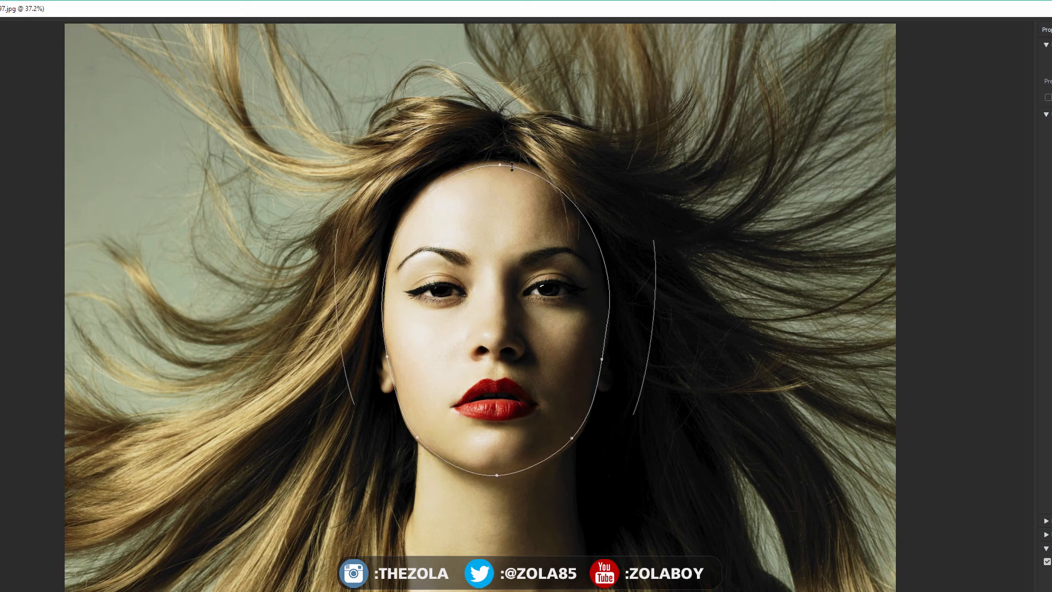
Collapse the Face-Aware Liquify settings and enlarge the Liquify brush to size 500.
left_click(1047, 114)
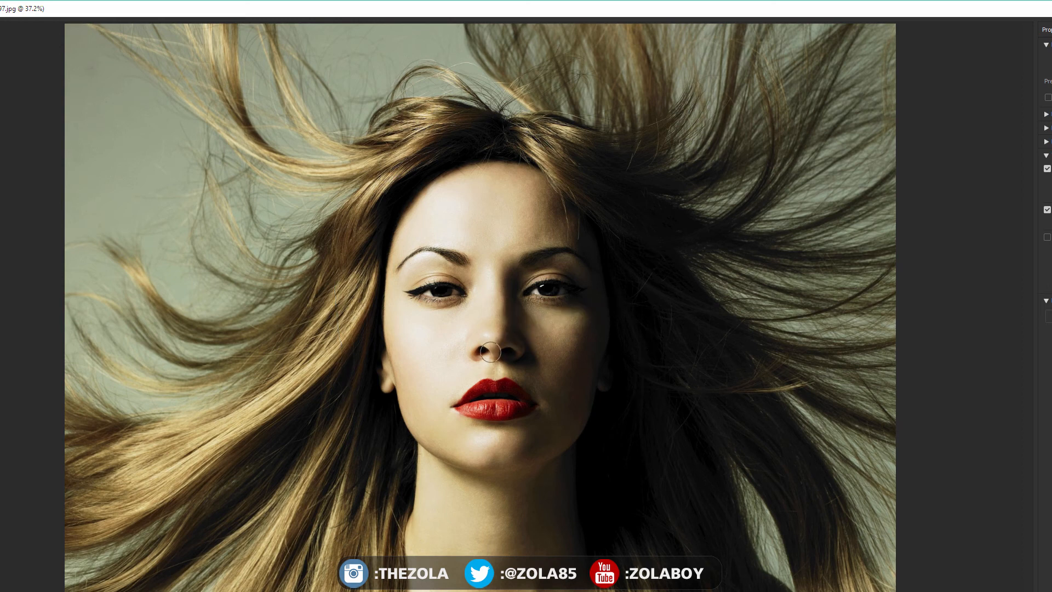
key("bracketright")
key("bracketright")
key("bracketright")
key("bracketright")
key("bracketright")
key("bracketright")
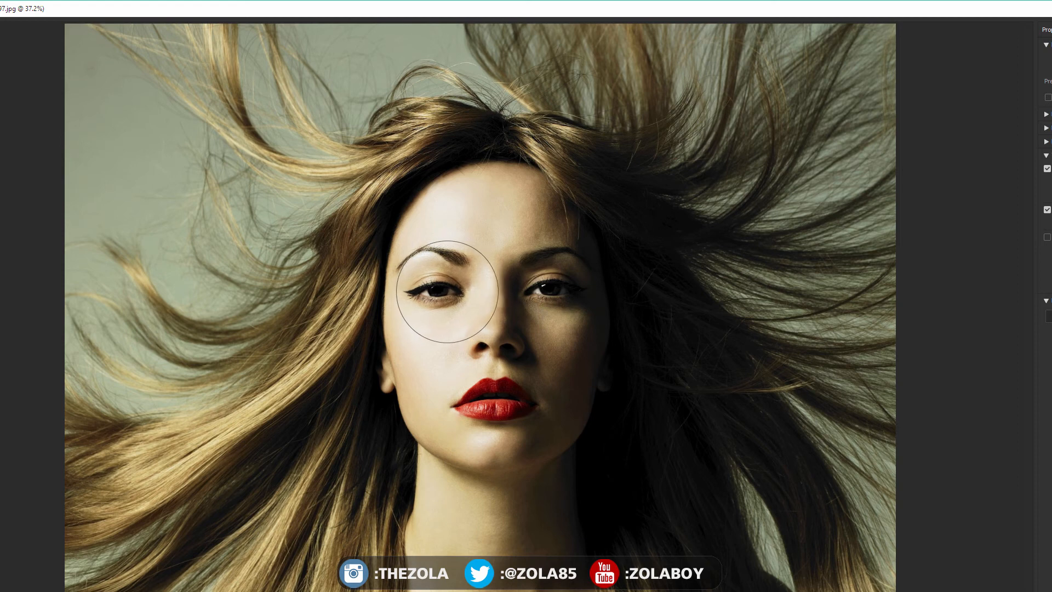
key("ctrl+alt")
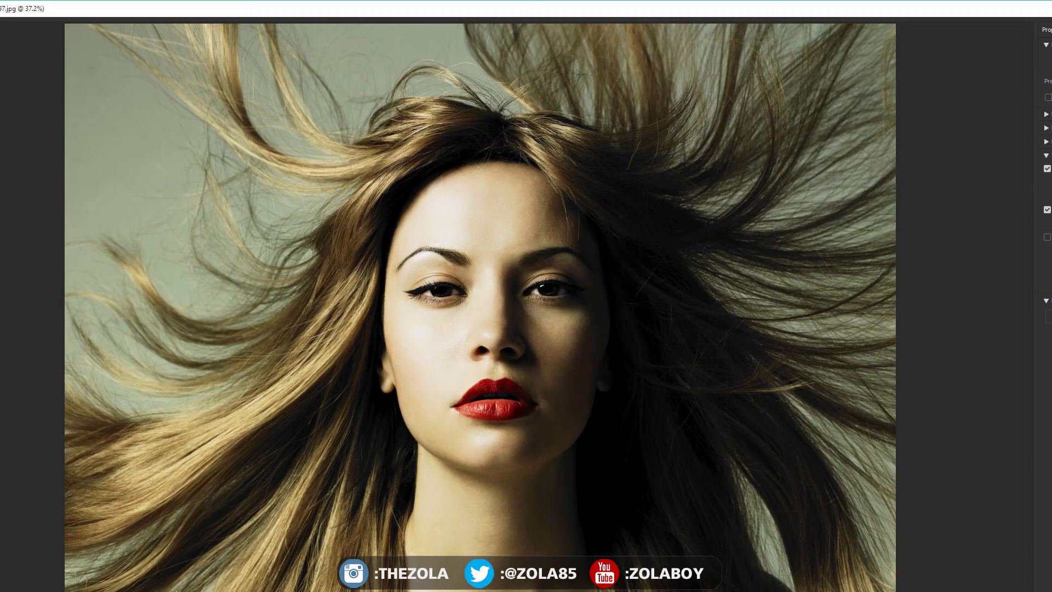
left_click_drag(1051, 399, 1051, 399)
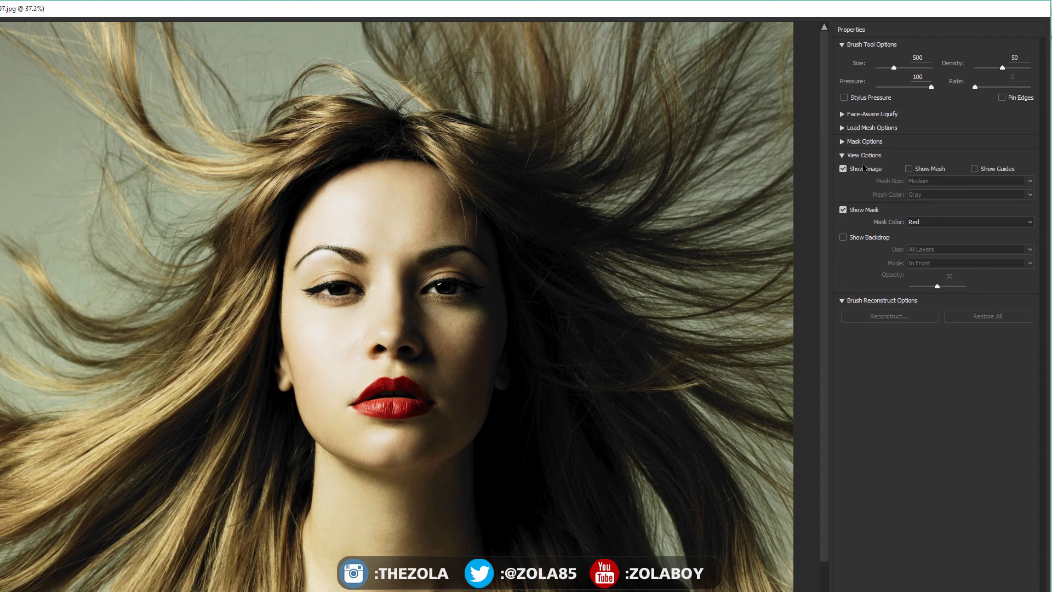
Reshape the face with Face-Aware Liquify: Forehead 45, Chin Height -12, Jawline -2 and Face Width -15.
left_click(861, 114)
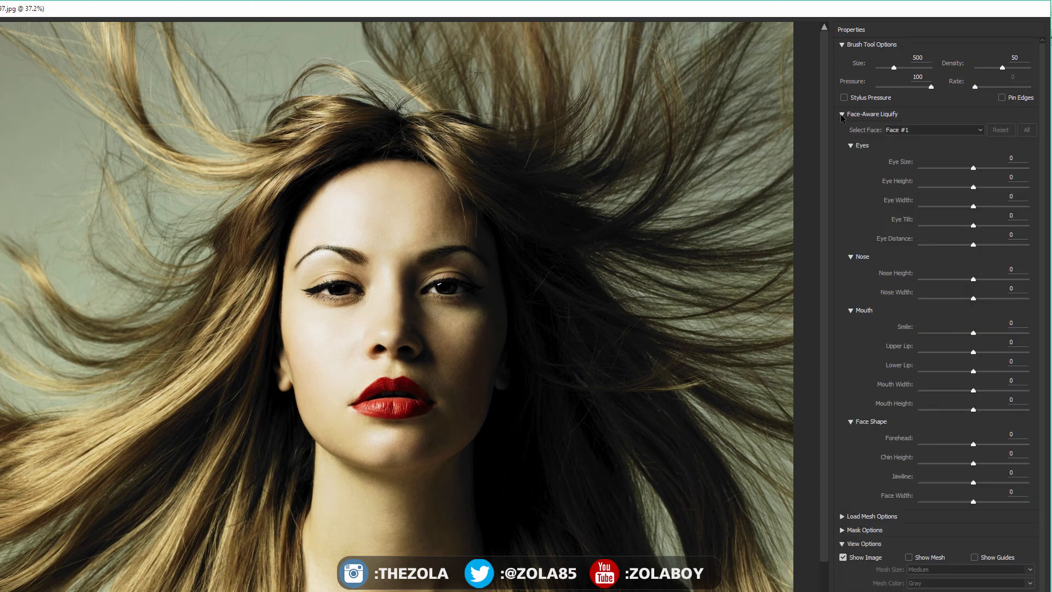
left_click(851, 256)
left_click(851, 144)
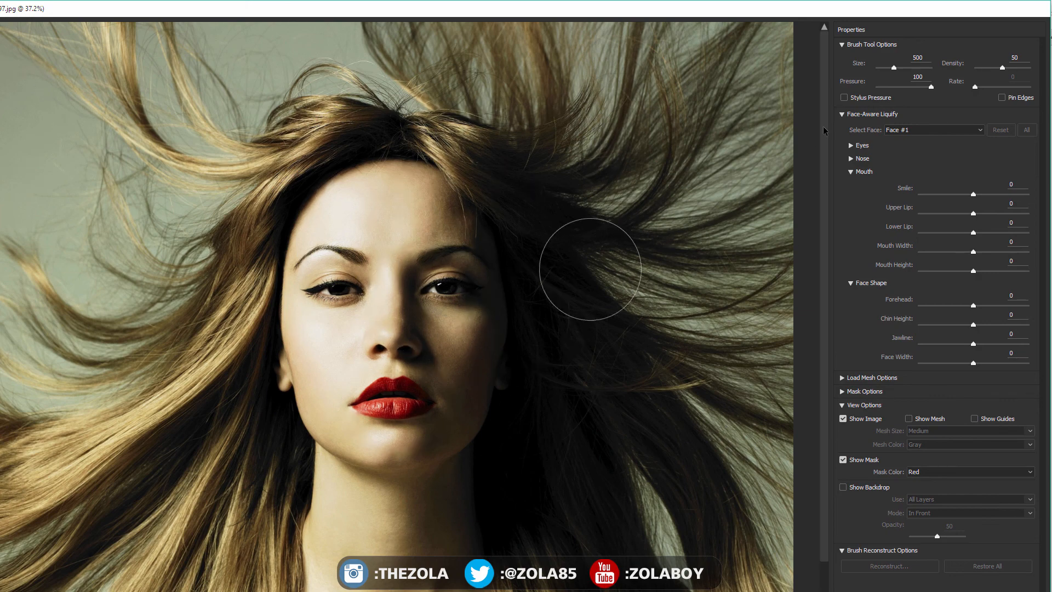
left_click_drag(974, 306, 982, 307)
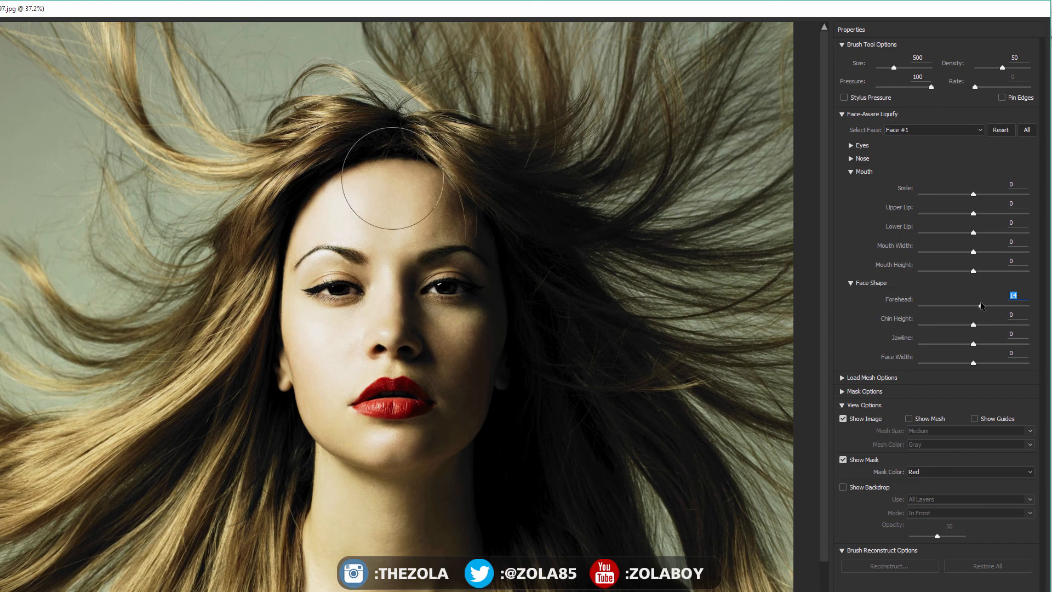
left_click_drag(981, 305, 965, 354)
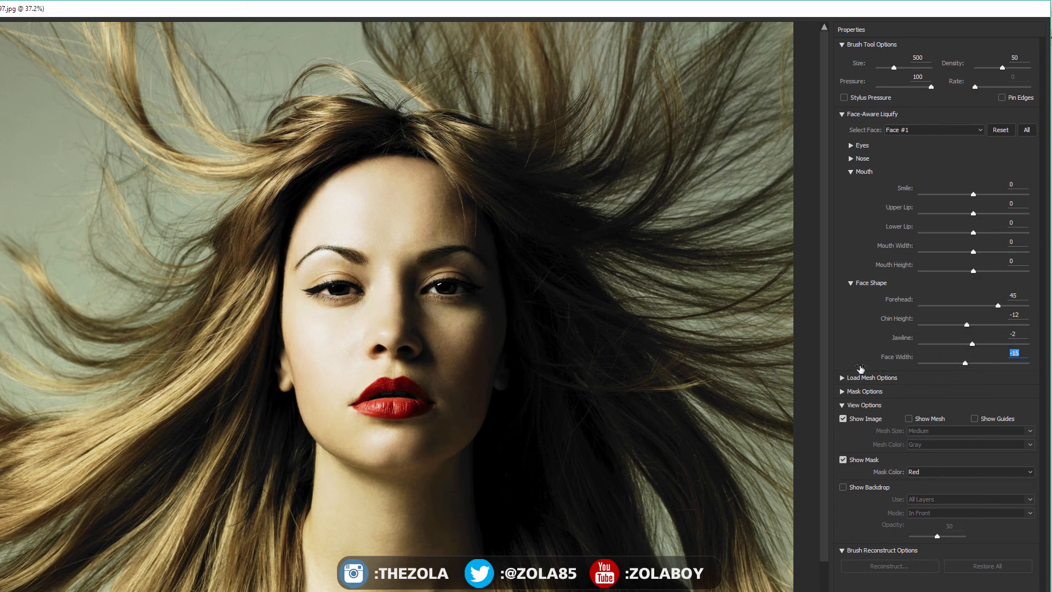
Adjust the mouth to Smile 68, Upper Lip 83, Lower Lip 2, Mouth Width -100 and Mouth Height -100.
left_click_drag(973, 194, 1020, 208)
left_click_drag(973, 233, 921, 246)
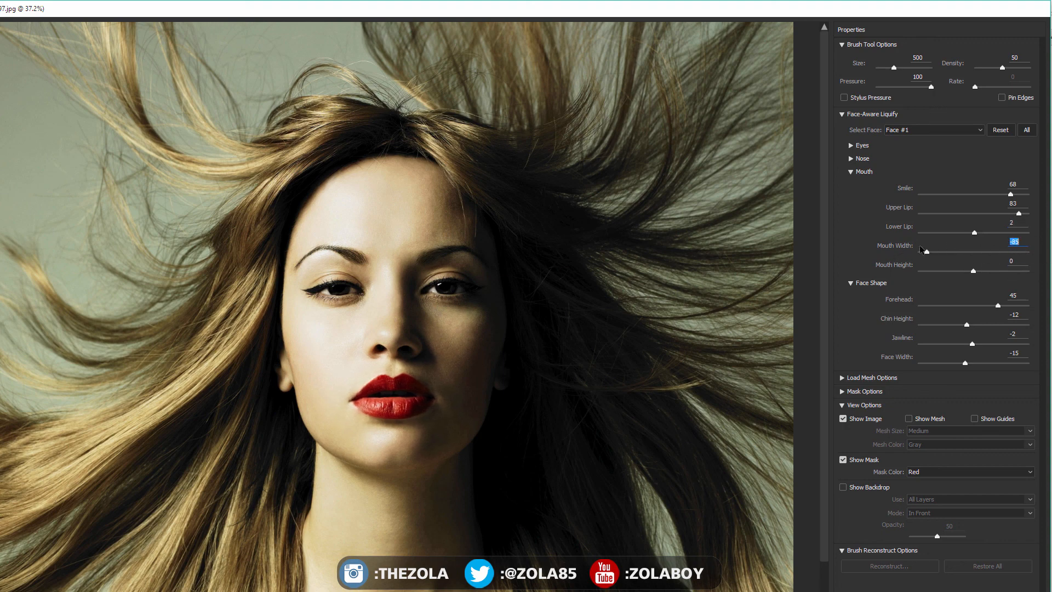
left_click_drag(974, 271, 893, 280)
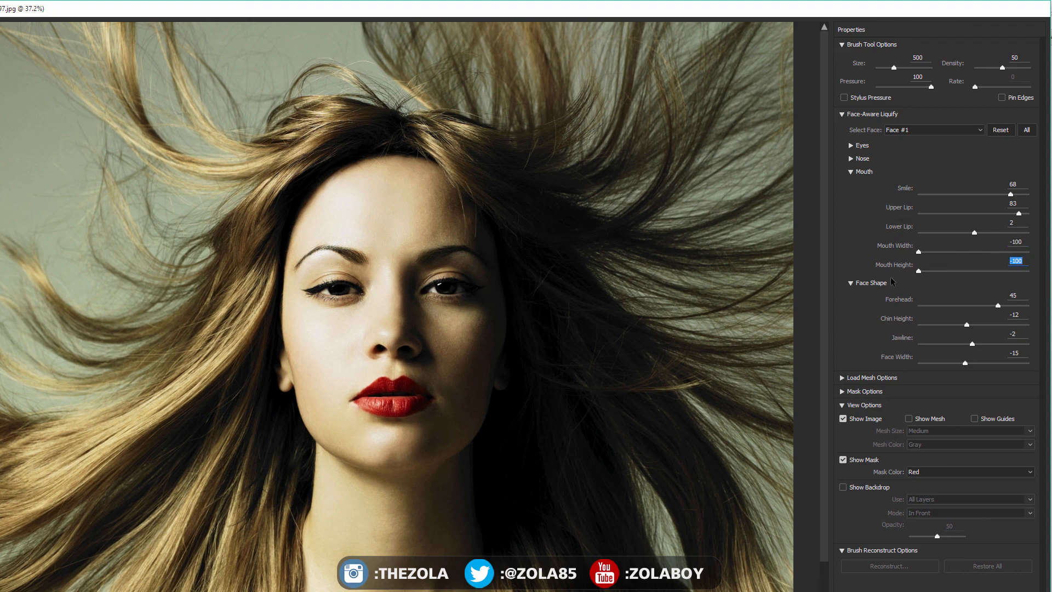
Set the Nose Height to 100 and the Nose Width to -100.
left_click(850, 159)
left_click_drag(974, 182, 1034, 175)
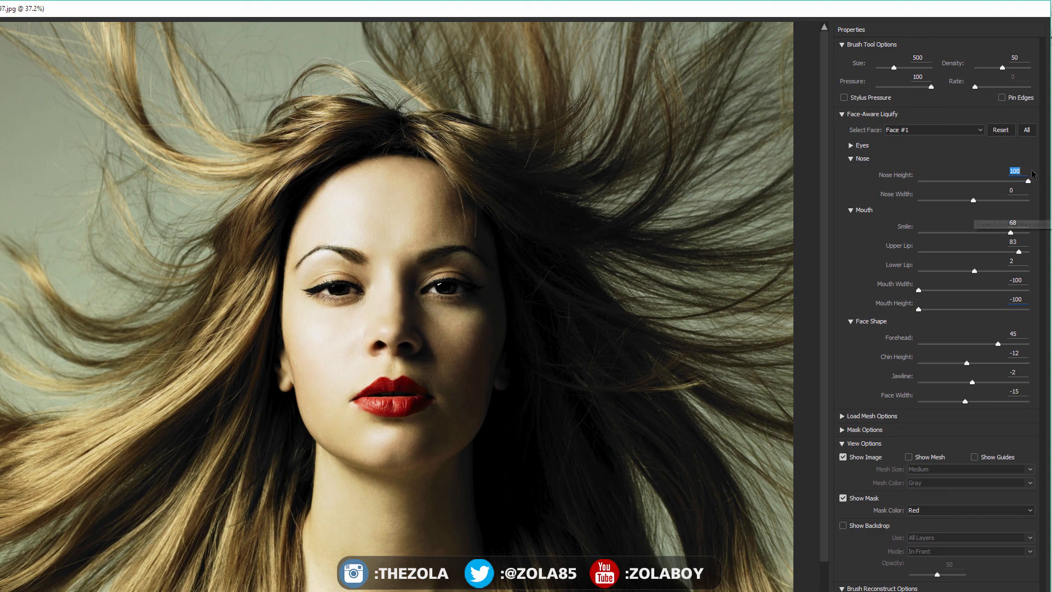
left_click_drag(974, 200, 931, 200)
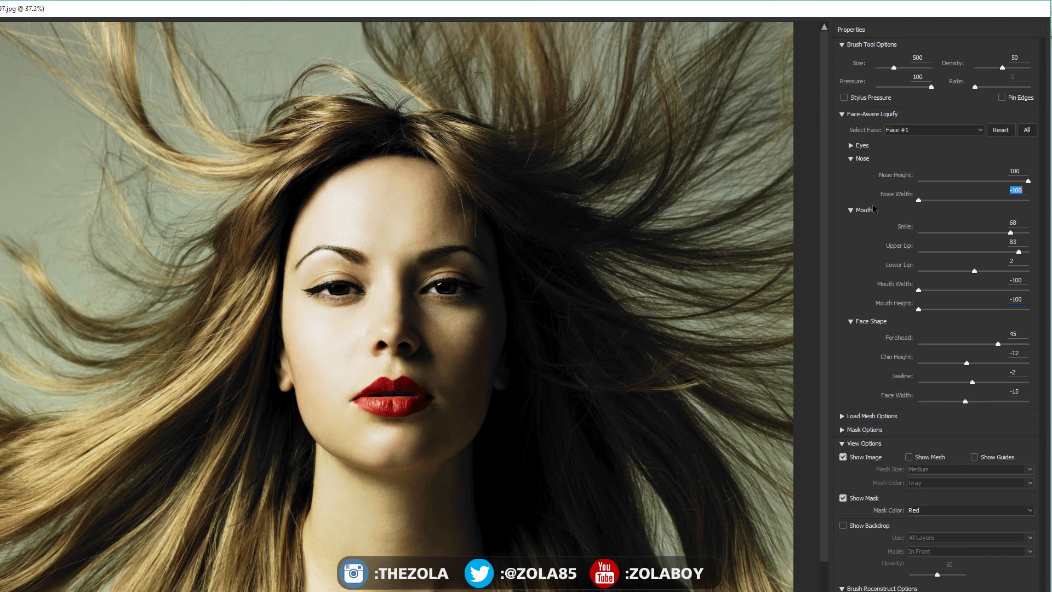
Adjust the eyes to Eye Size 29, Eye Height 75, Eye Width 3, Eye Tilt 58 and Eye Distance 33.
left_click(851, 158)
left_click(851, 145)
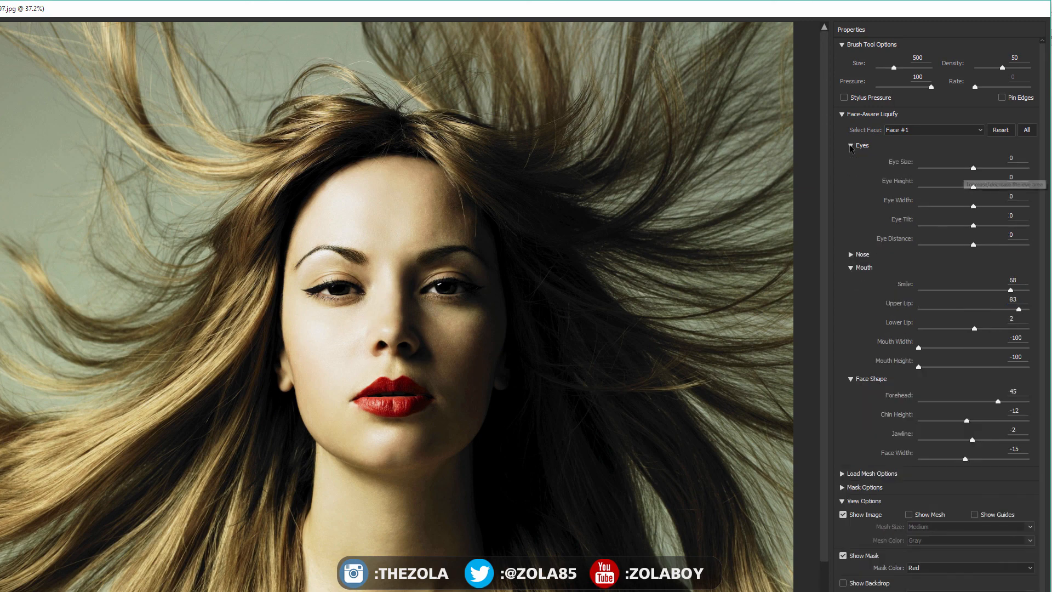
left_click_drag(973, 168, 1030, 187)
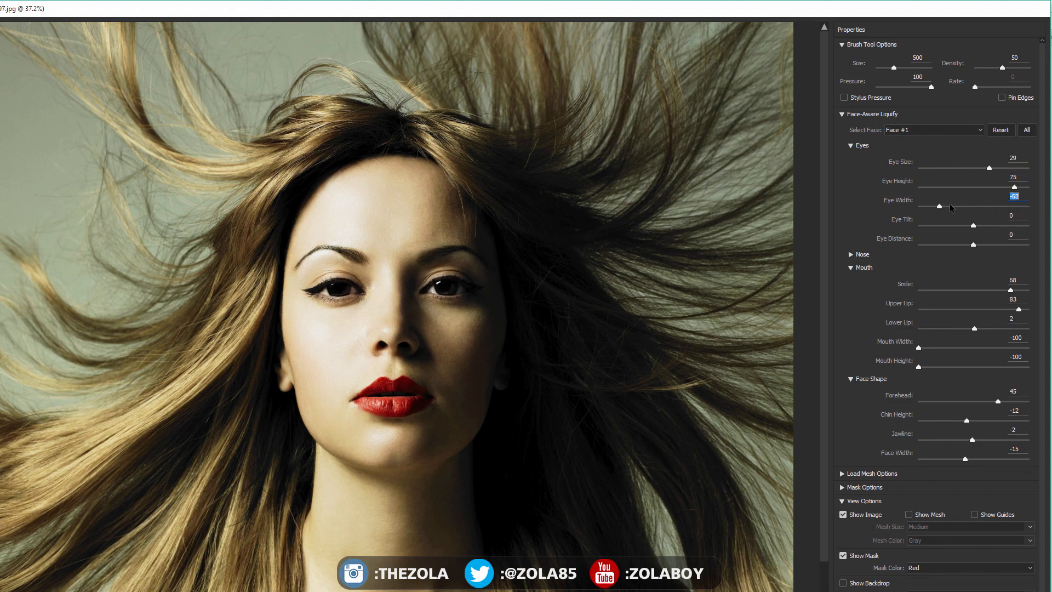
left_click_drag(973, 206, 991, 245)
type("0")
key("Return")
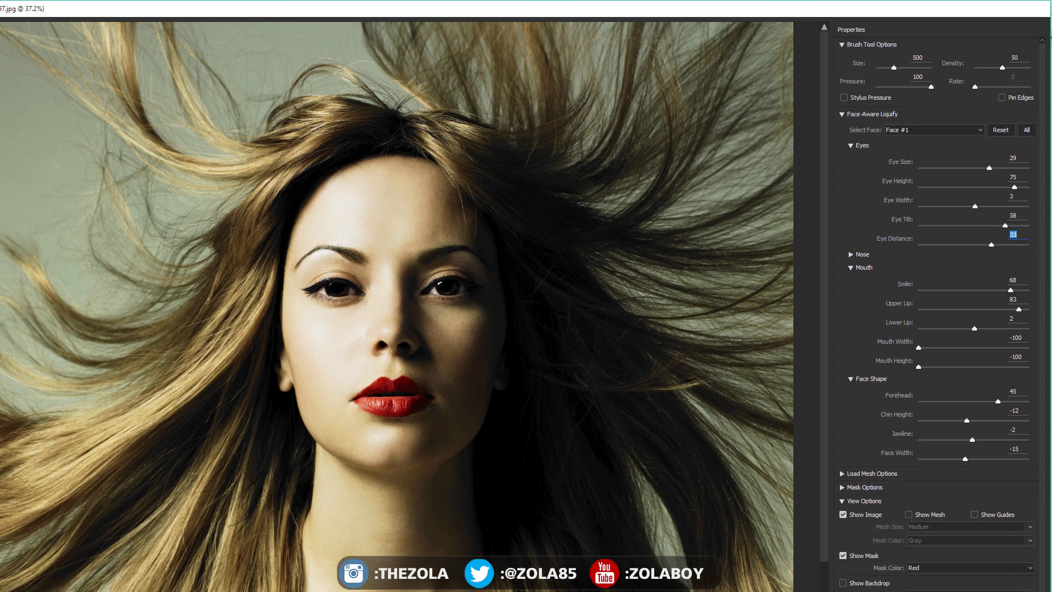
Apply the Liquify changes and compare the reshaped face with the original by toggling Layer 0 copy.
key("Escape")
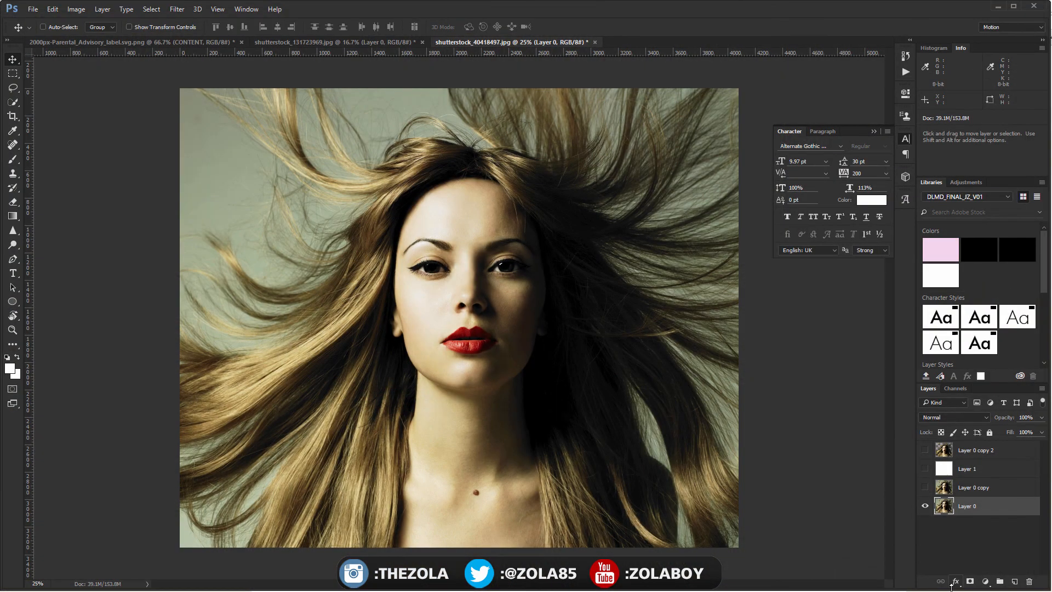
left_click(927, 488)
left_click(926, 488)
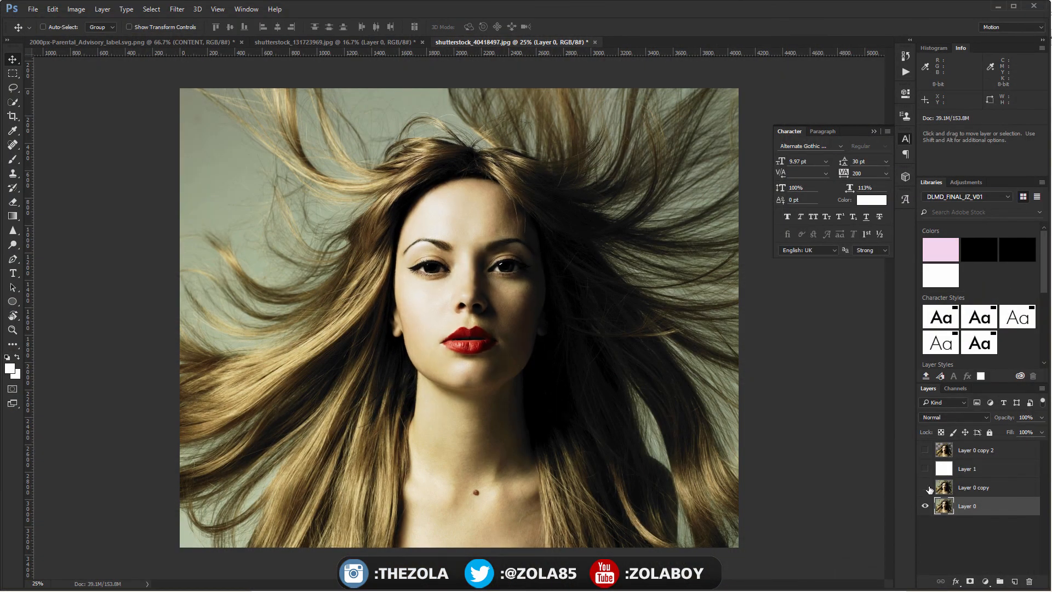